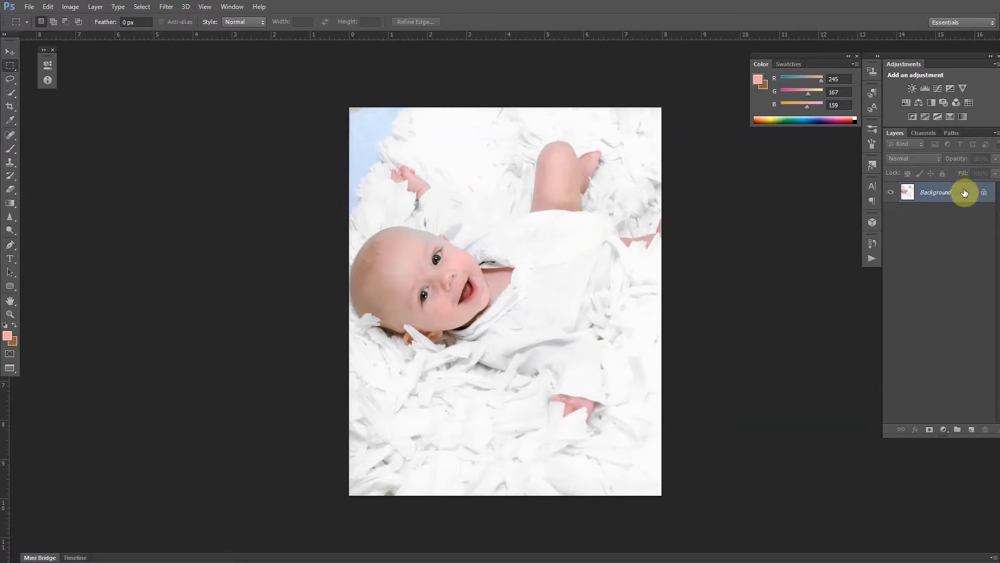
# Duplicate the Background layer, then add a Levels adjustment with black input 56 and white input 254.
pyautogui.moveTo(964, 193); pyautogui.dragTo(974, 428)
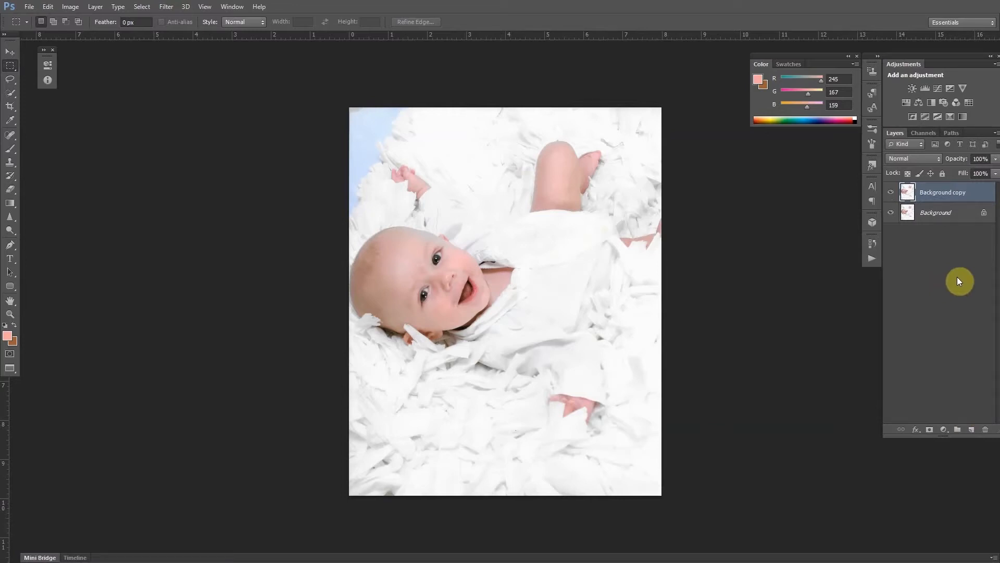
pyautogui.click(925, 88)
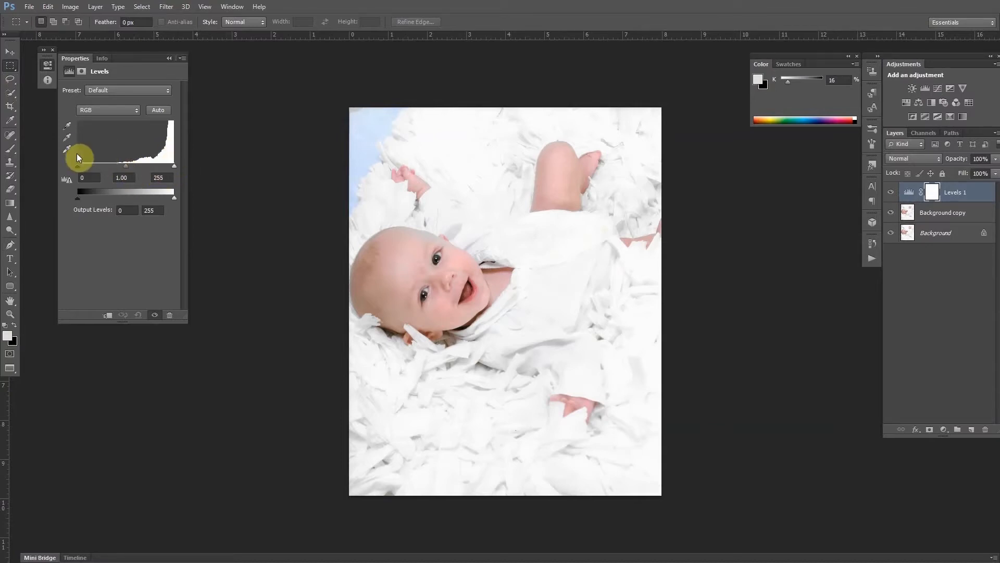
pyautogui.keyDown('alt'); pyautogui.click(76, 166); pyautogui.keyUp('alt')
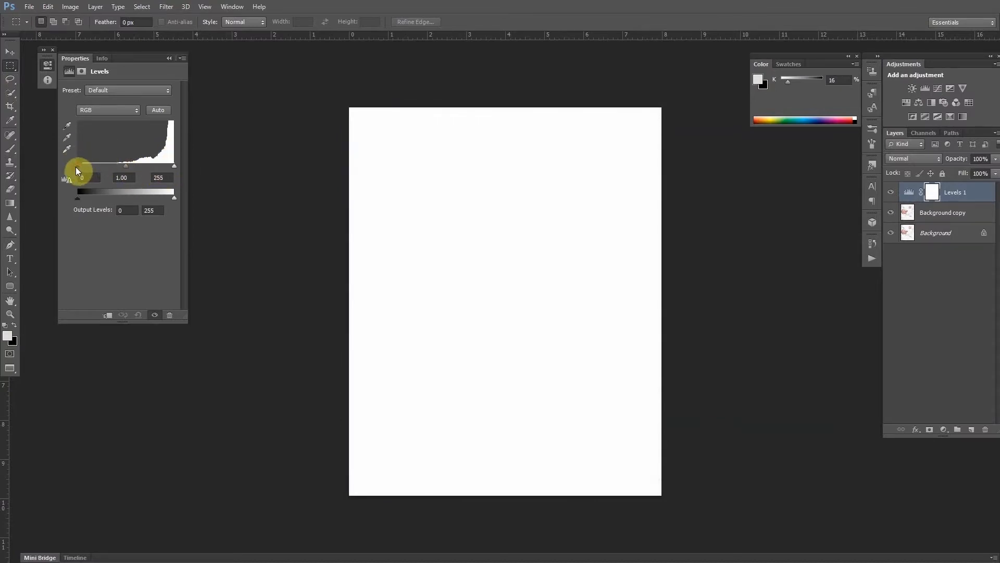
pyautogui.moveTo(76, 167); pyautogui.dragTo(90, 169)
pyautogui.moveTo(94, 165)
pyautogui.mouseDown()
pyautogui.moveTo(153, 163)
pyautogui.moveTo(99, 165)
pyautogui.mouseUp()
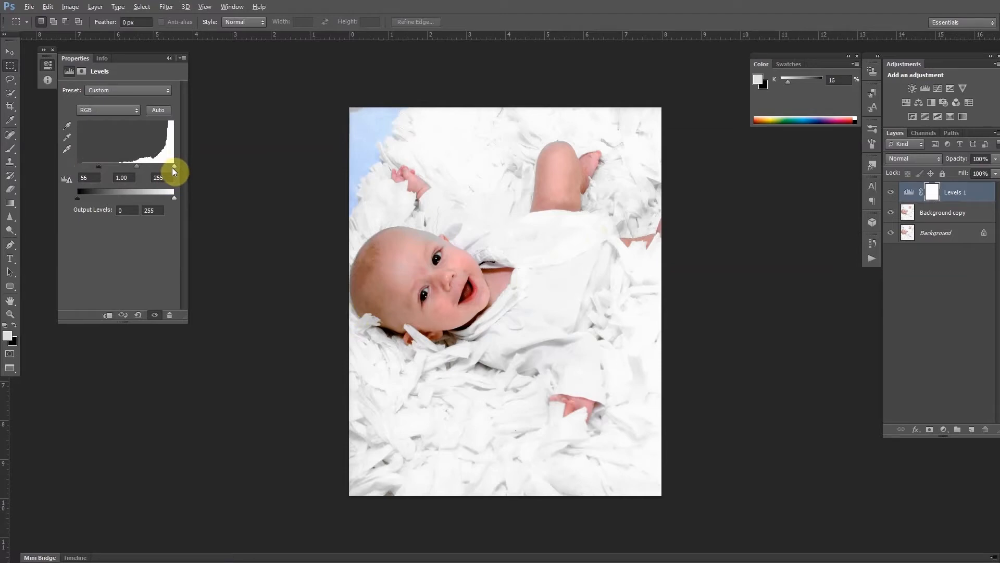
pyautogui.moveTo(174, 164); pyautogui.dragTo(173, 163)
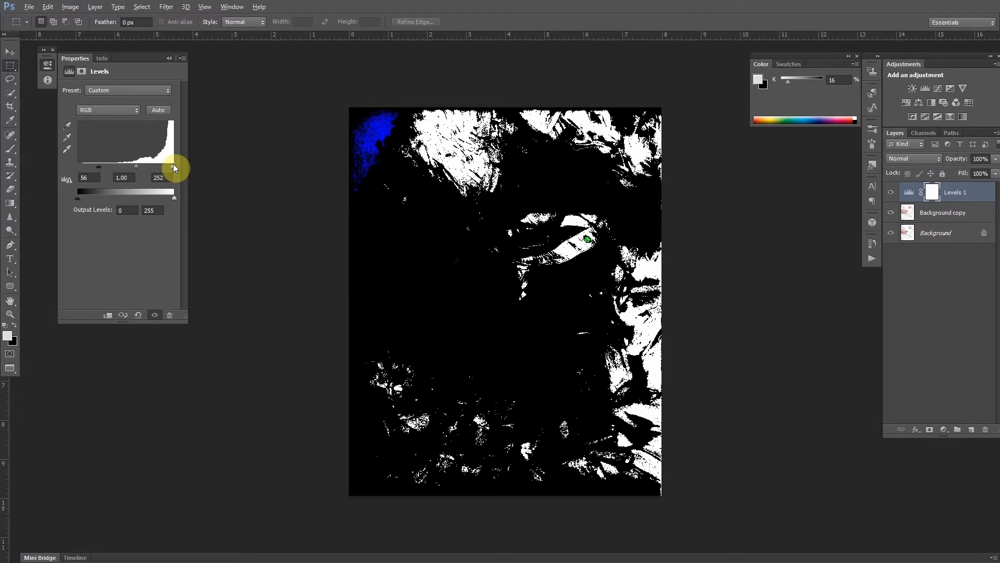
pyautogui.moveTo(173, 164); pyautogui.dragTo(173, 167)
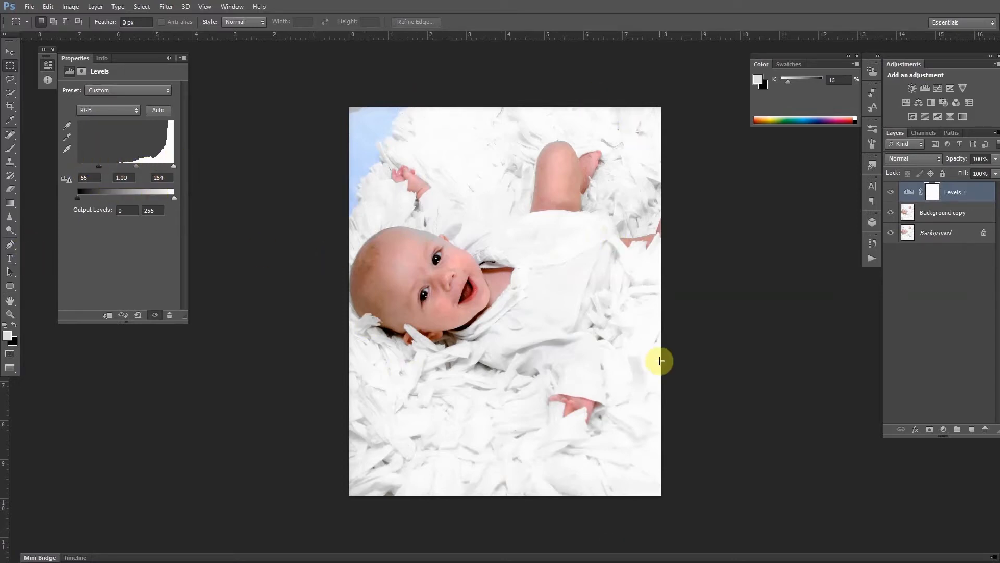
# Add a Vibrance adjustment layer with Vibrance +13 and Saturation +13.
pyautogui.click(962, 89)
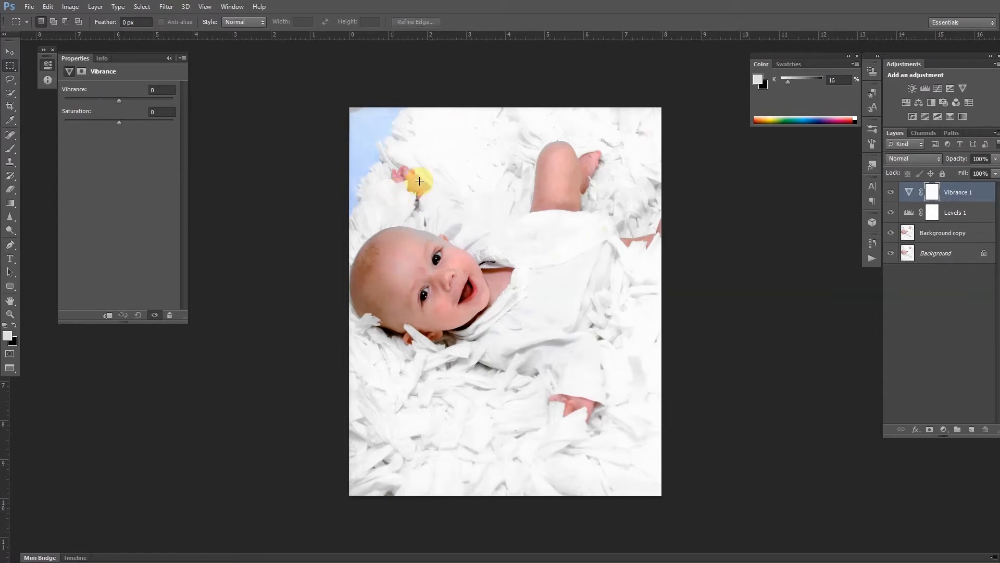
pyautogui.moveTo(118, 122); pyautogui.dragTo(205, 120)
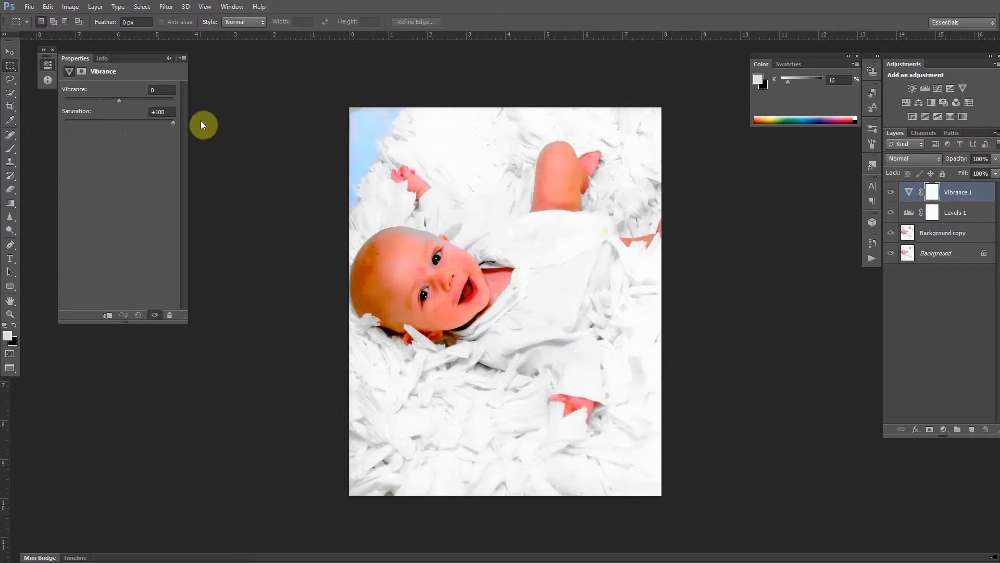
pyautogui.moveTo(167, 125); pyautogui.dragTo(126, 121)
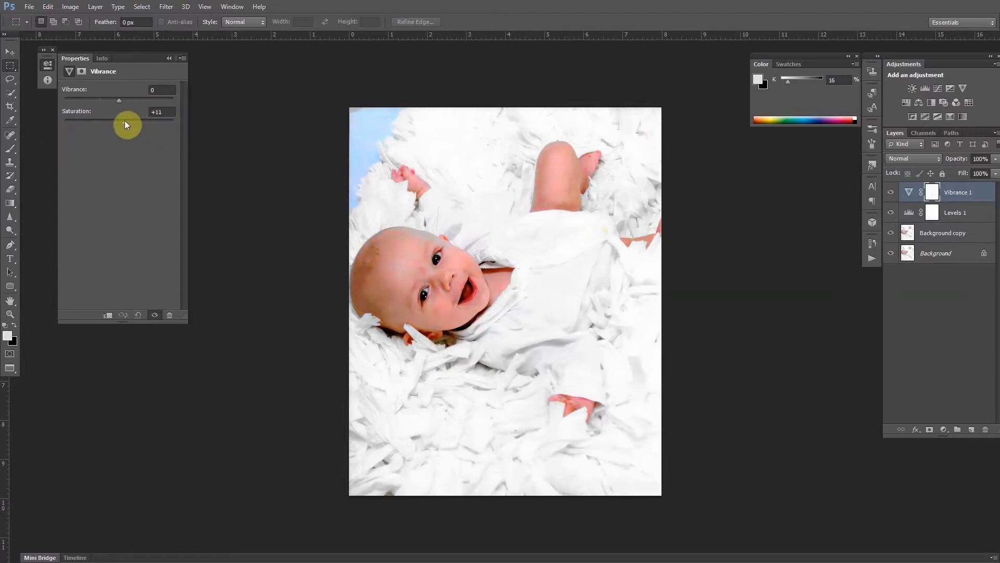
pyautogui.moveTo(122, 121); pyautogui.dragTo(125, 121)
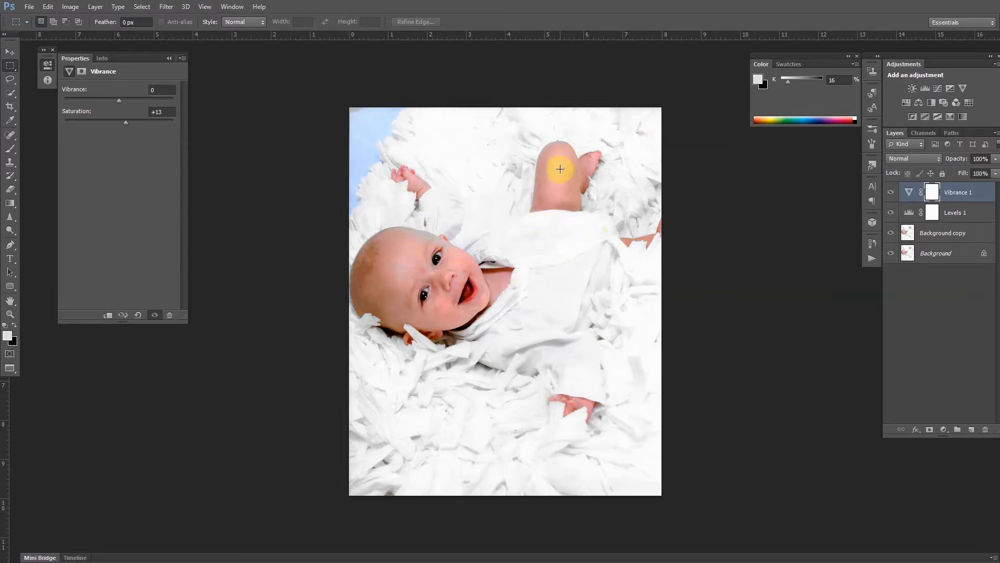
pyautogui.click(120, 100)
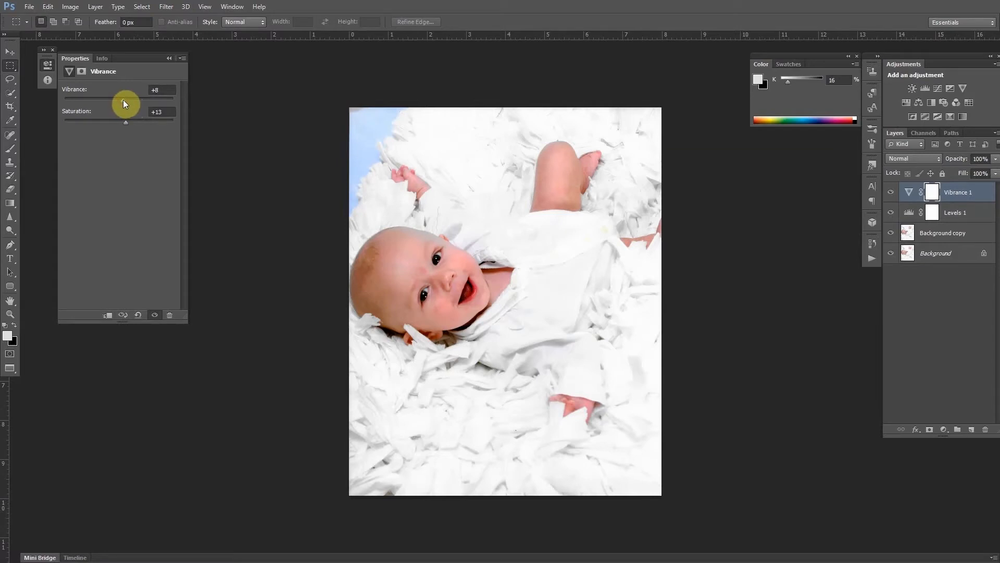
pyautogui.moveTo(123, 99); pyautogui.dragTo(124, 98)
# Add a Color Balance adjustment on midtones with Red +10, Green -4, Blue -12, toggling its visibility to compare.
pyautogui.click(919, 103)
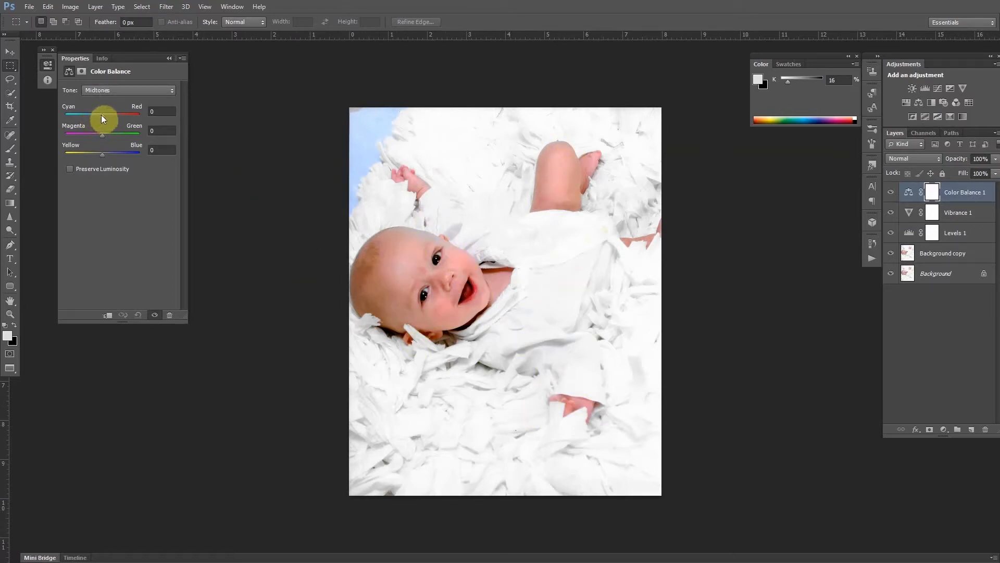
pyautogui.moveTo(102, 115); pyautogui.dragTo(106, 113)
pyautogui.moveTo(101, 155); pyautogui.dragTo(99, 153)
pyautogui.click(890, 193)
pyautogui.click(890, 194)
pyautogui.click(891, 194)
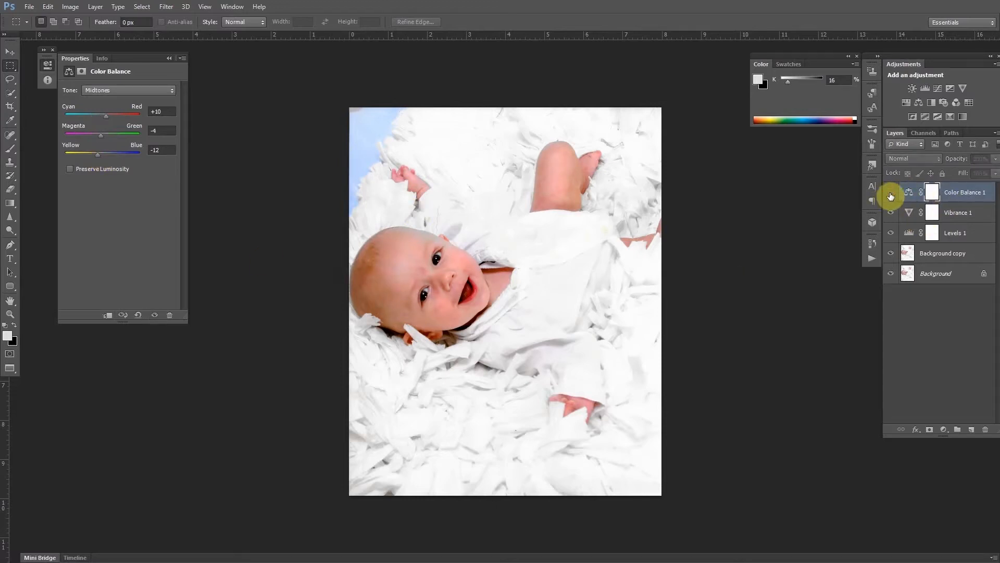
pyautogui.click(891, 195)
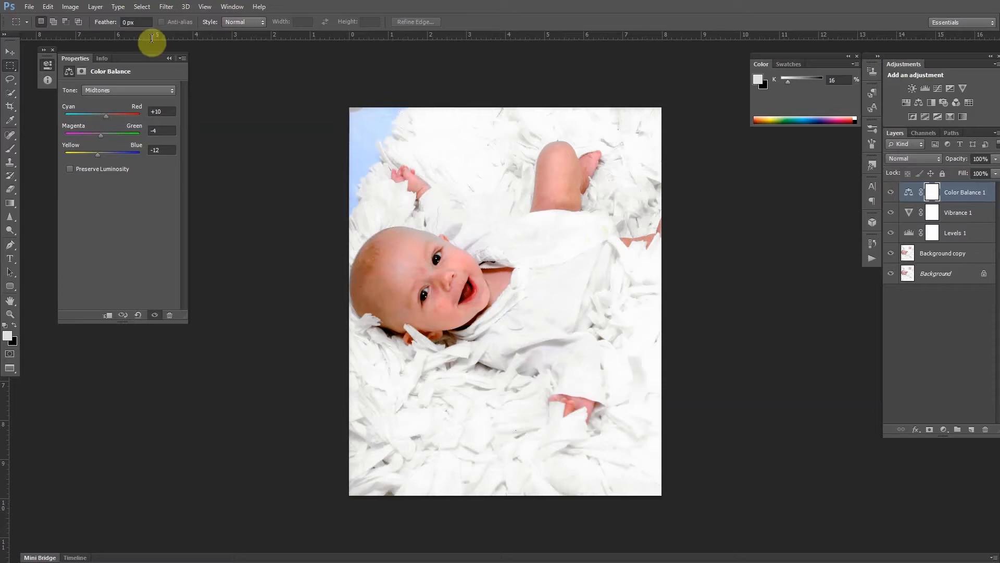
# On the Background copy layer, clone-stamp fabric from the lower area over a spot near the top edge.
pyautogui.click(170, 58)
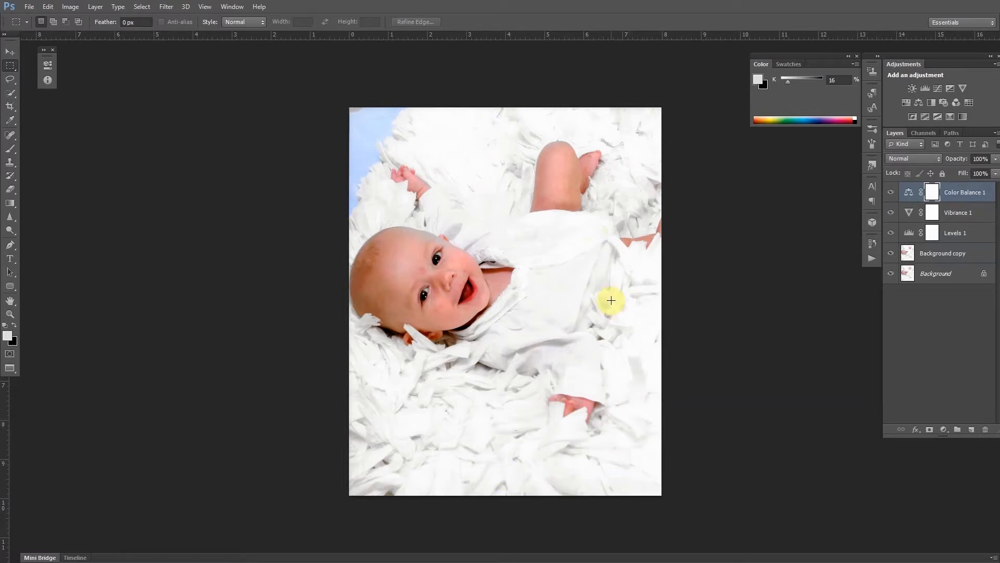
pyautogui.click(947, 257)
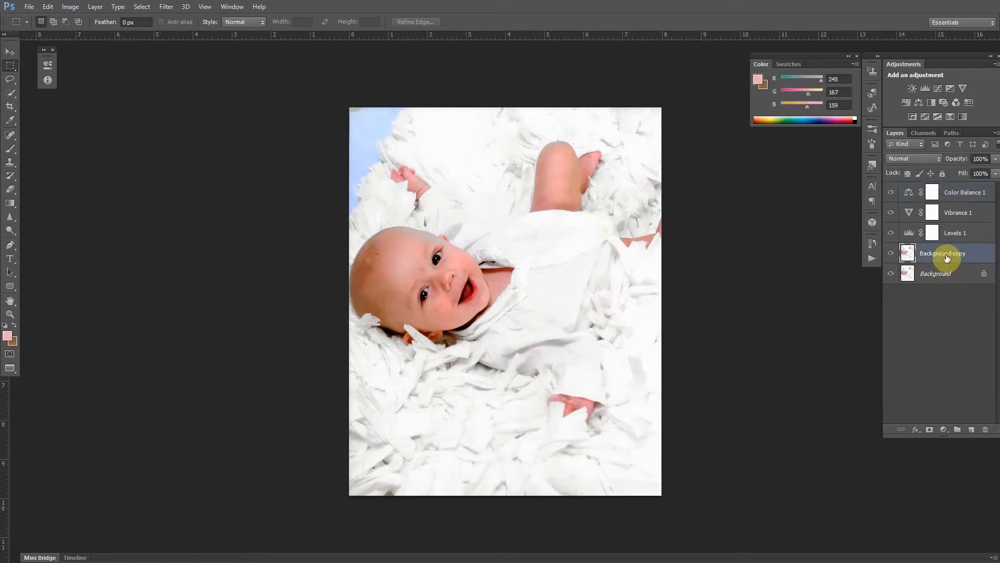
pyautogui.press('s')
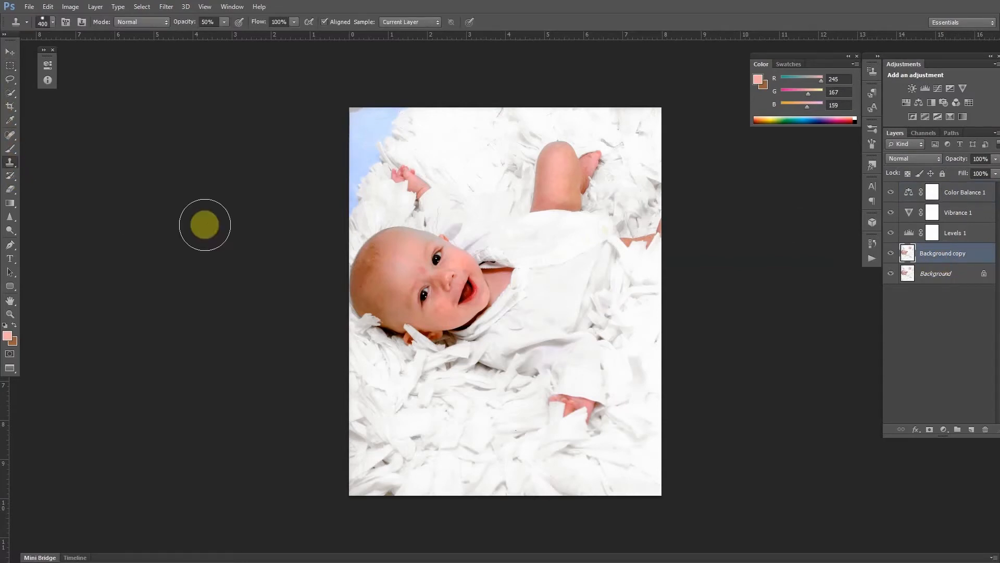
pyautogui.keyDown('alt'); pyautogui.click(500, 461); pyautogui.keyUp('alt')
pyautogui.moveTo(458, 148)
pyautogui.mouseDown()
pyautogui.moveTo(477, 139)
pyautogui.moveTo(465, 157)
pyautogui.moveTo(470, 138)
pyautogui.moveTo(436, 146)
pyautogui.mouseUp()
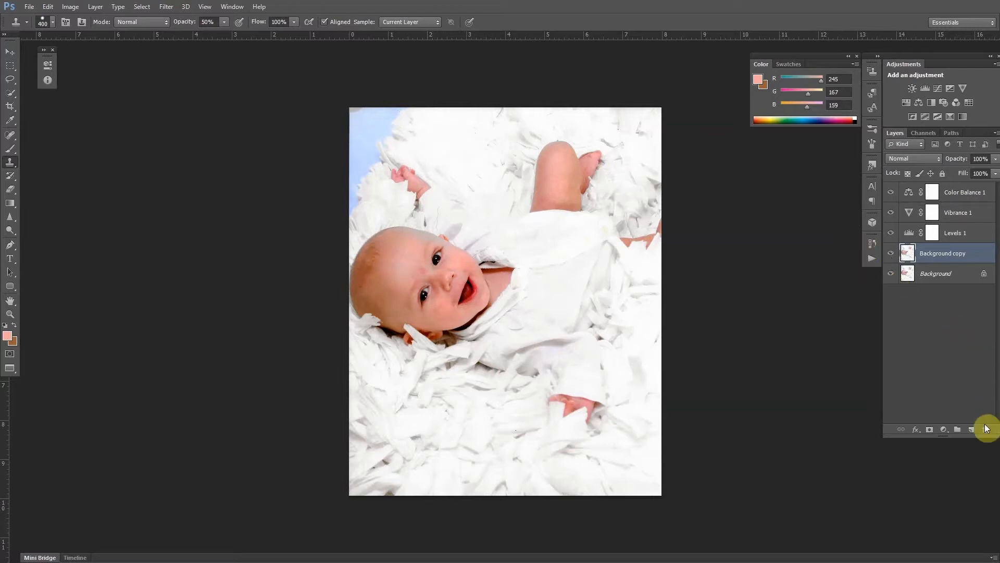
# Add a new layer and clone fabric sampled from the left side onto it to patch the right edge beside the arm.
pyautogui.click(971, 433)
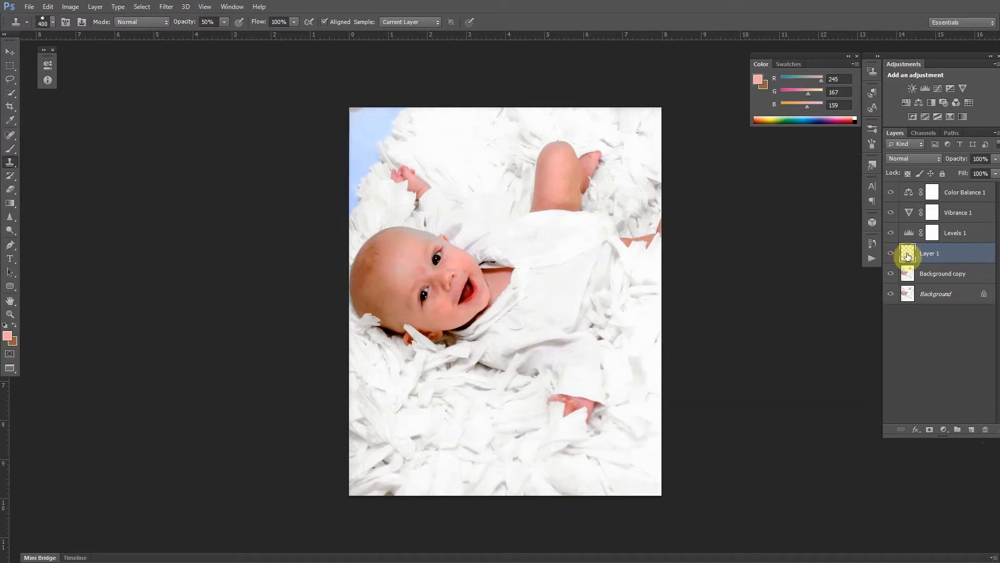
pyautogui.moveTo(485, 176)
pyautogui.mouseDown()
pyautogui.moveTo(453, 146)
pyautogui.moveTo(483, 159)
pyautogui.moveTo(441, 137)
pyautogui.moveTo(454, 128)
pyautogui.moveTo(438, 134)
pyautogui.moveTo(478, 130)
pyautogui.moveTo(431, 130)
pyautogui.moveTo(458, 130)
pyautogui.moveTo(449, 132)
pyautogui.moveTo(464, 156)
pyautogui.moveTo(453, 155)
pyautogui.moveTo(482, 172)
pyautogui.moveTo(480, 139)
pyautogui.mouseUp()
pyautogui.click(478, 412)
pyautogui.moveTo(478, 411)
pyautogui.mouseDown()
pyautogui.moveTo(496, 441)
pyautogui.moveTo(439, 433)
pyautogui.moveTo(618, 353)
pyautogui.moveTo(641, 287)
pyautogui.moveTo(664, 424)
pyautogui.mouseUp()
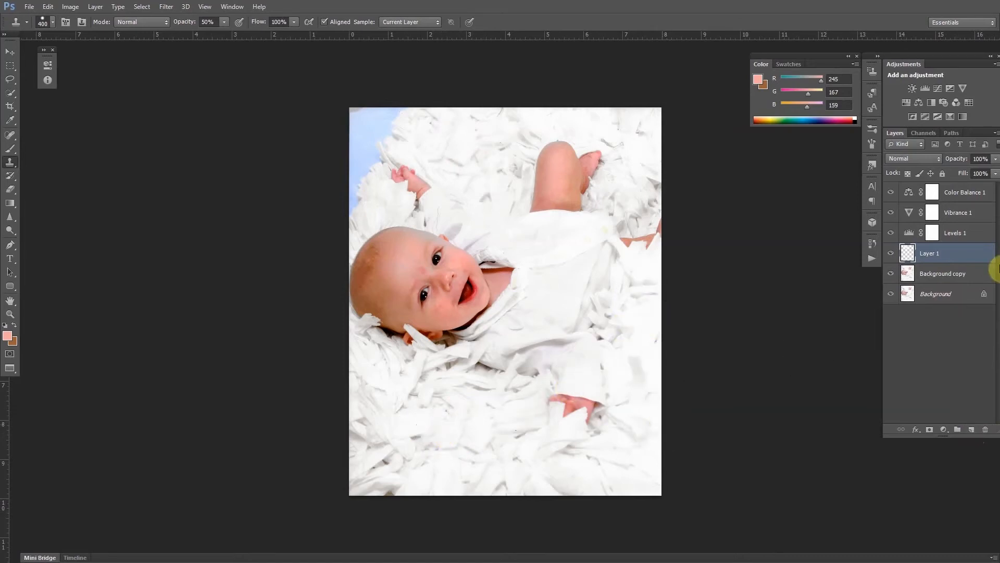
pyautogui.click(958, 280)
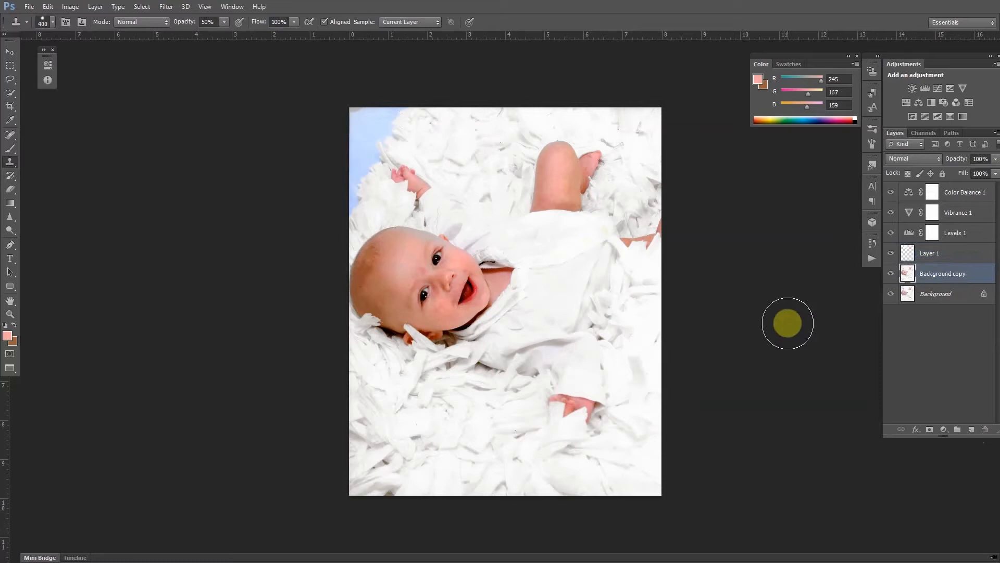
pyautogui.click(369, 371)
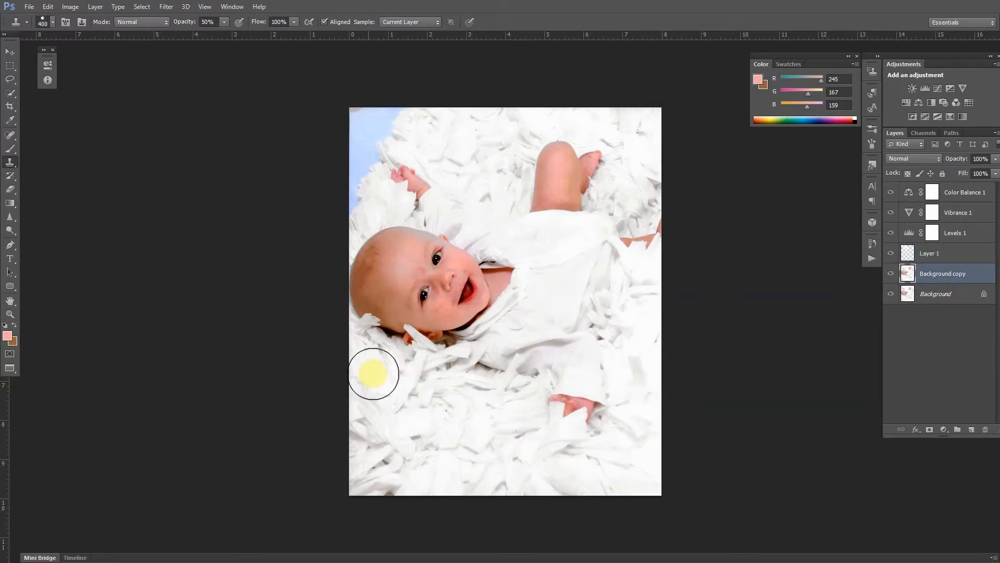
pyautogui.click(955, 253)
pyautogui.moveTo(644, 308); pyautogui.dragTo(649, 364)
pyautogui.moveTo(650, 324)
pyautogui.mouseDown()
pyautogui.moveTo(661, 445)
pyautogui.moveTo(647, 297)
pyautogui.moveTo(637, 317)
pyautogui.moveTo(657, 424)
pyautogui.mouseUp()
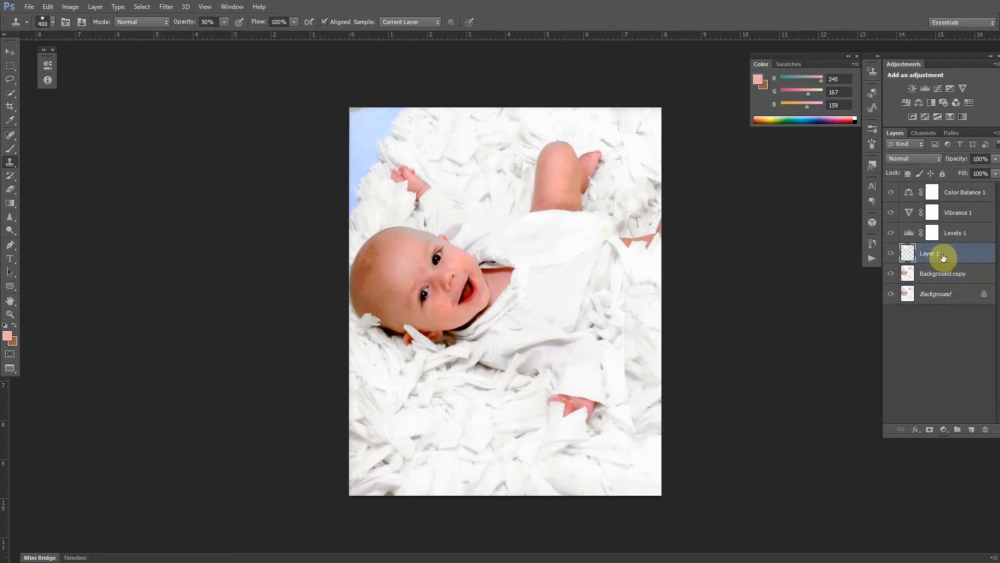
# Erase the cloned patch on Layer 1 with the Eraser at 10% opacity to blend it, comparing with visibility toggled.
pyautogui.press('e')
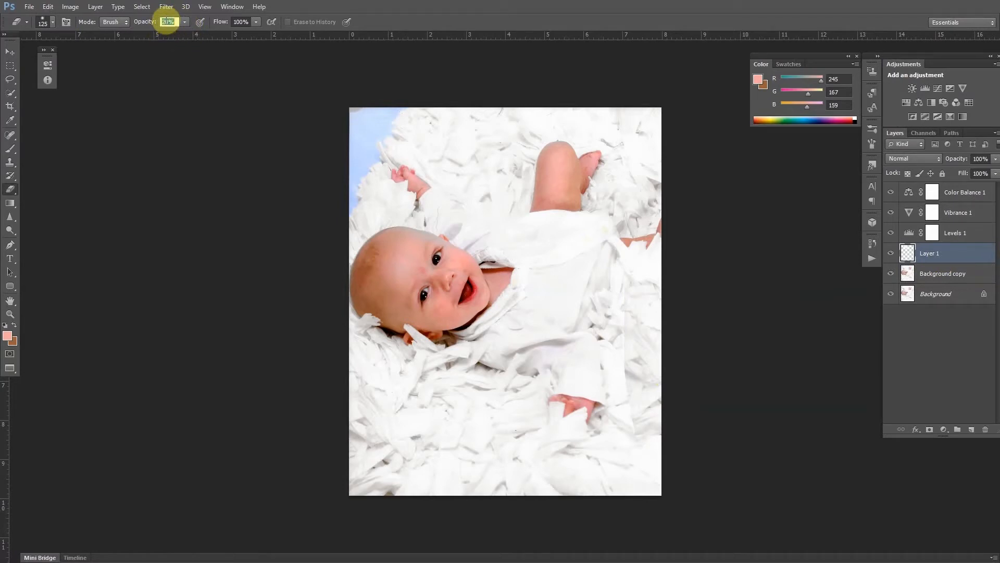
pyautogui.write('10')
pyautogui.press('Return')
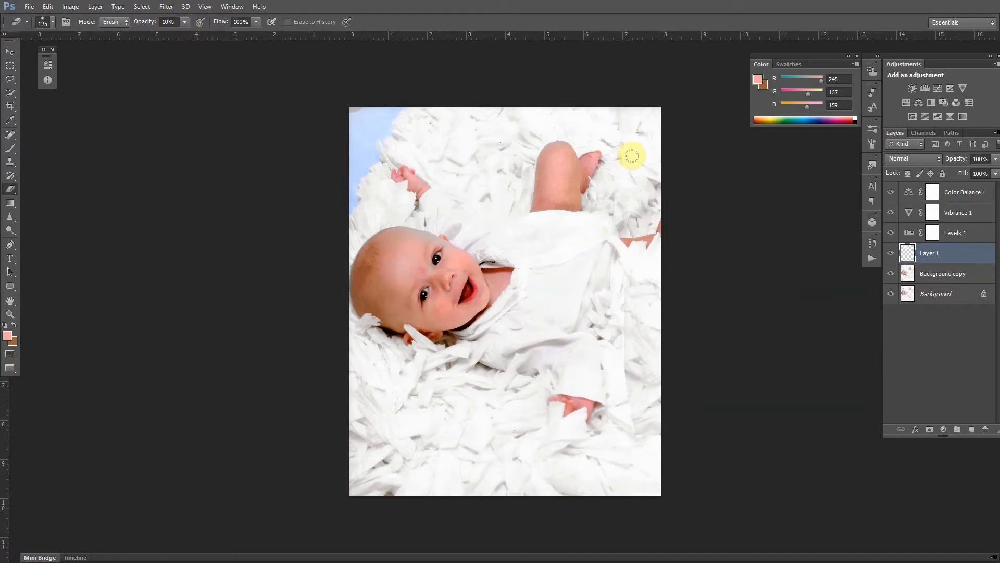
pyautogui.moveTo(624, 301)
pyautogui.mouseDown()
pyautogui.moveTo(625, 352)
pyautogui.moveTo(619, 303)
pyautogui.moveTo(629, 383)
pyautogui.moveTo(618, 337)
pyautogui.moveTo(643, 377)
pyautogui.moveTo(607, 328)
pyautogui.moveTo(635, 365)
pyautogui.moveTo(606, 322)
pyautogui.moveTo(629, 335)
pyautogui.moveTo(612, 324)
pyautogui.moveTo(626, 319)
pyautogui.moveTo(613, 323)
pyautogui.moveTo(629, 329)
pyautogui.moveTo(615, 365)
pyautogui.moveTo(627, 356)
pyautogui.moveTo(622, 376)
pyautogui.moveTo(640, 416)
pyautogui.moveTo(613, 349)
pyautogui.moveTo(620, 338)
pyautogui.moveTo(635, 412)
pyautogui.moveTo(620, 343)
pyautogui.moveTo(620, 399)
pyautogui.moveTo(618, 384)
pyautogui.moveTo(642, 396)
pyautogui.moveTo(609, 369)
pyautogui.moveTo(630, 381)
pyautogui.mouseUp()
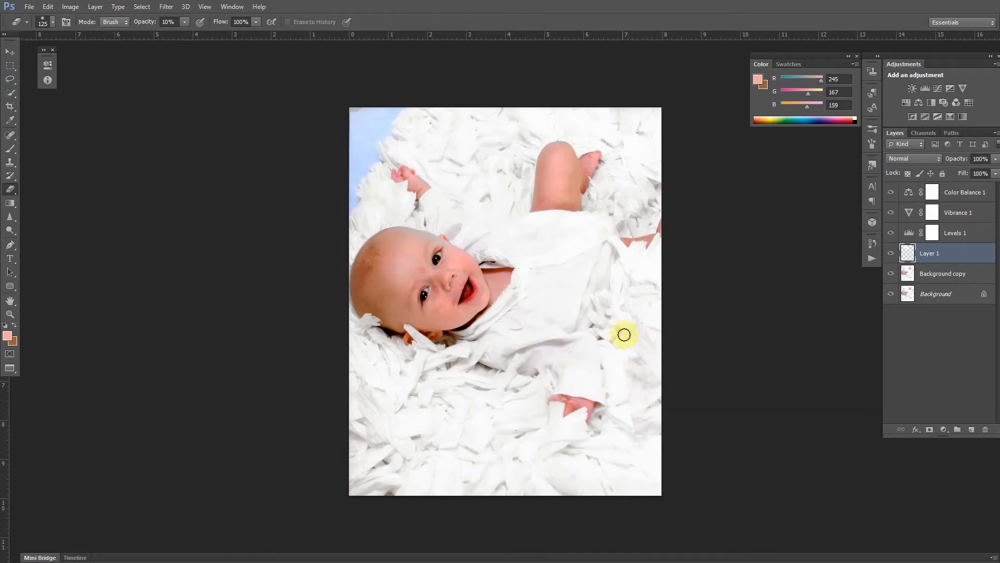
pyautogui.moveTo(620, 316); pyautogui.dragTo(621, 317)
pyautogui.click(891, 253)
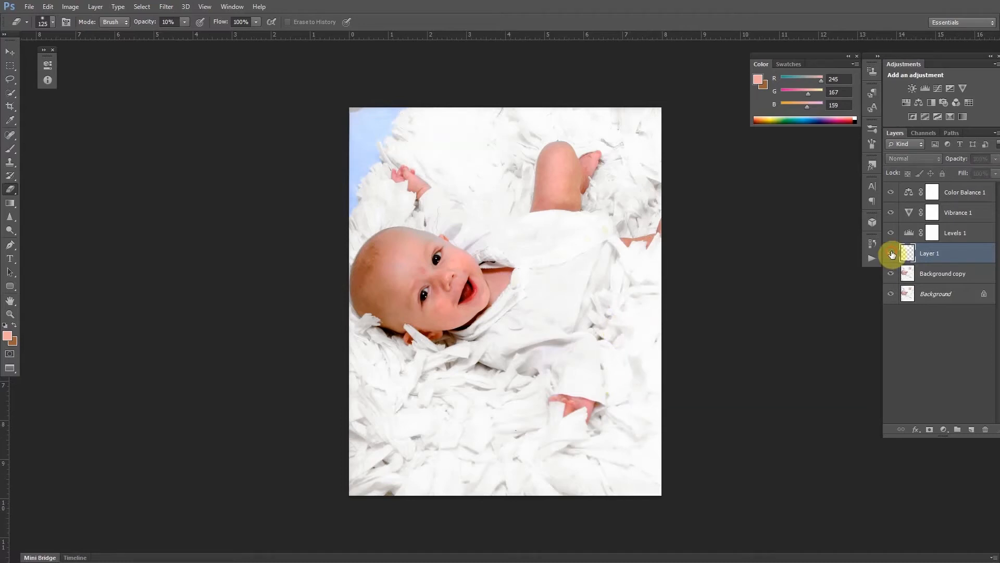
pyautogui.click(892, 254)
pyautogui.moveTo(634, 415)
pyautogui.mouseDown()
pyautogui.moveTo(622, 358)
pyautogui.moveTo(638, 437)
pyautogui.moveTo(610, 350)
pyautogui.mouseUp()
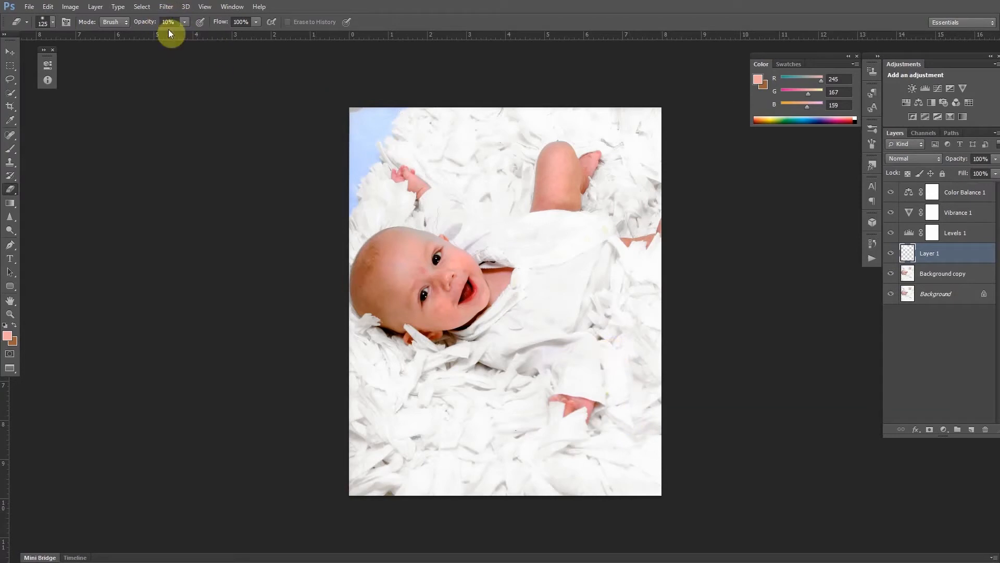
pyautogui.moveTo(632, 347)
pyautogui.mouseDown()
pyautogui.moveTo(642, 407)
pyautogui.moveTo(604, 334)
pyautogui.moveTo(628, 347)
pyautogui.moveTo(639, 385)
pyautogui.moveTo(626, 363)
pyautogui.mouseUp()
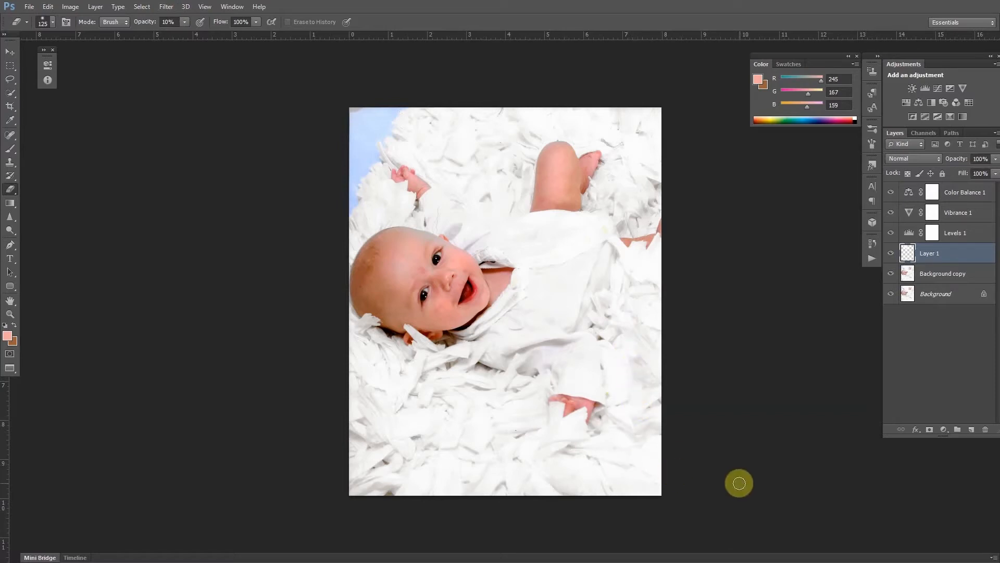
# On Background copy, clone-stamp with a brush reduced to 175 px over the blue corner at the top-left.
pyautogui.click(964, 278)
pyautogui.press('s')
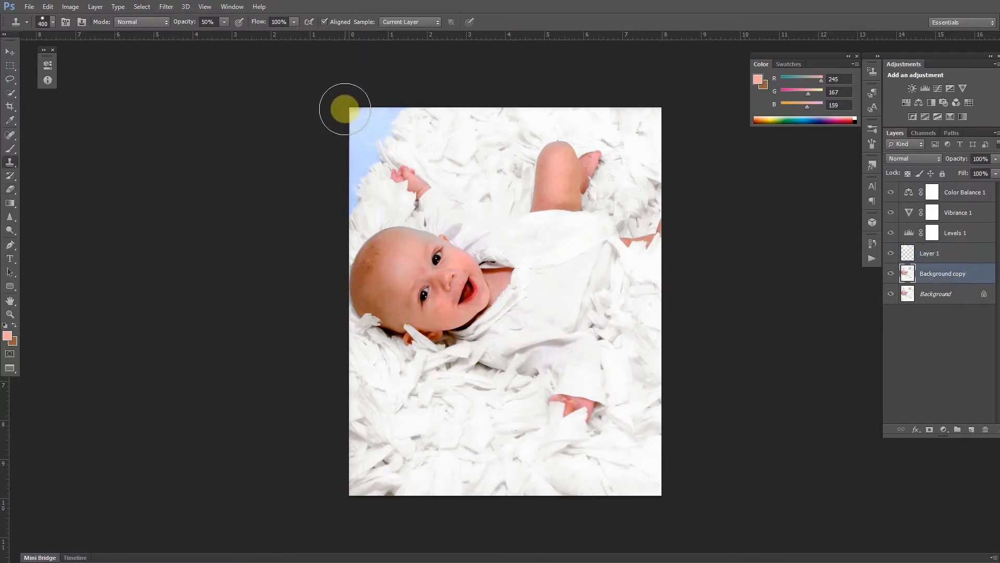
pyautogui.press('[')
pyautogui.press('[')
pyautogui.press('[')
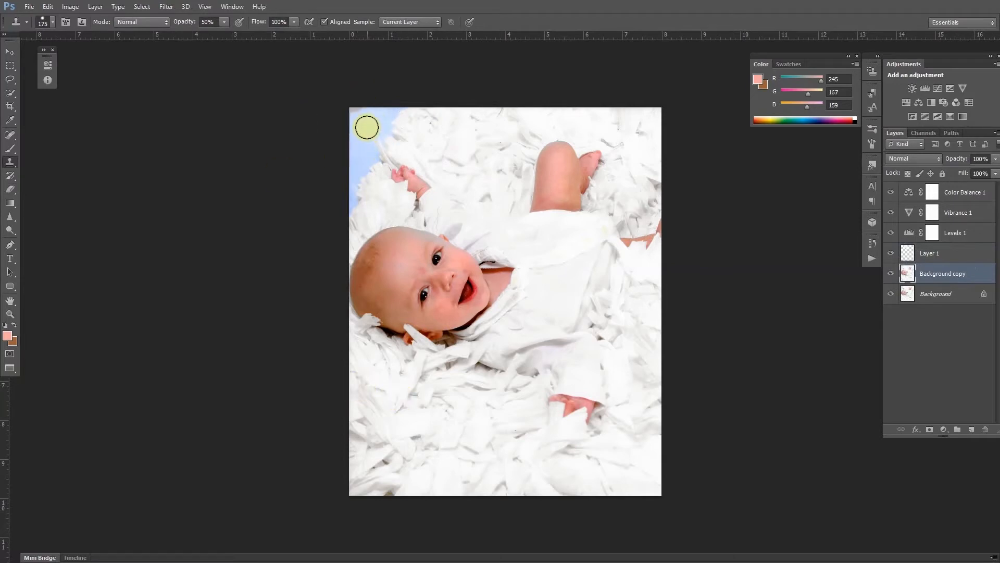
pyautogui.keyDown('alt'); pyautogui.click(364, 127); pyautogui.keyUp('alt')
pyautogui.moveTo(355, 107); pyautogui.dragTo(356, 111)
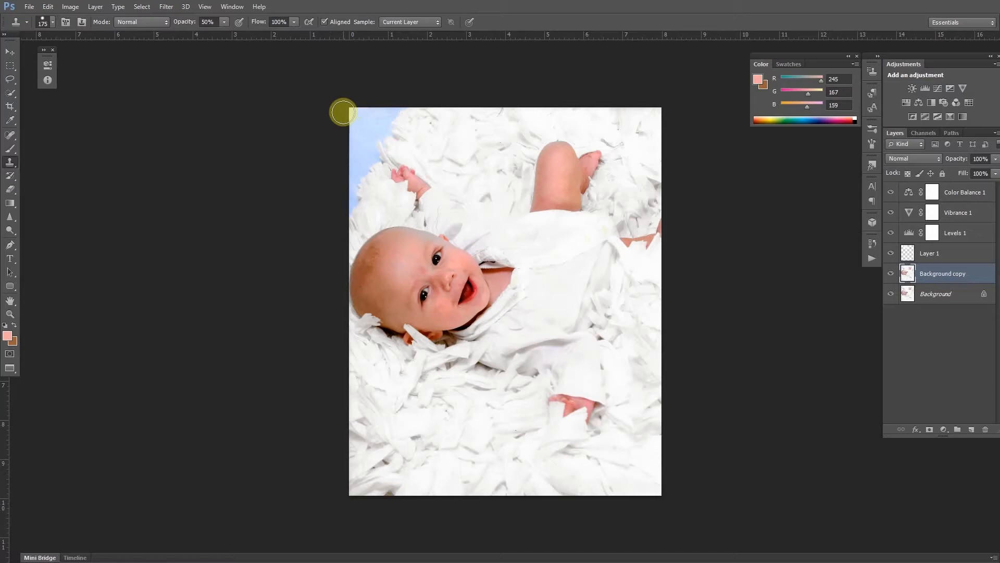
pyautogui.moveTo(354, 111); pyautogui.dragTo(347, 128)
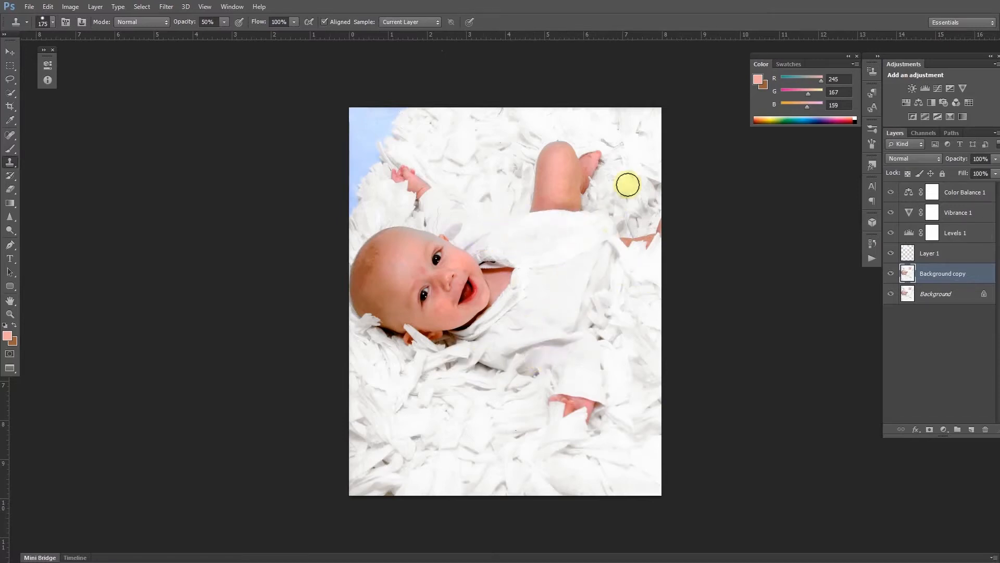
# Add a second Levels adjustment above Color Balance 1 and set its black input to 138.
pyautogui.click(969, 194)
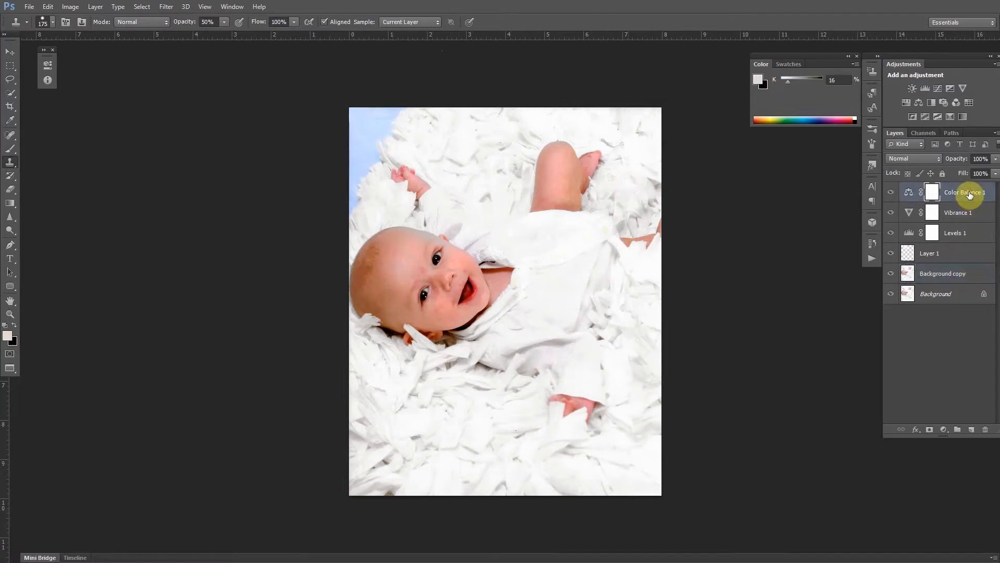
pyautogui.click(926, 88)
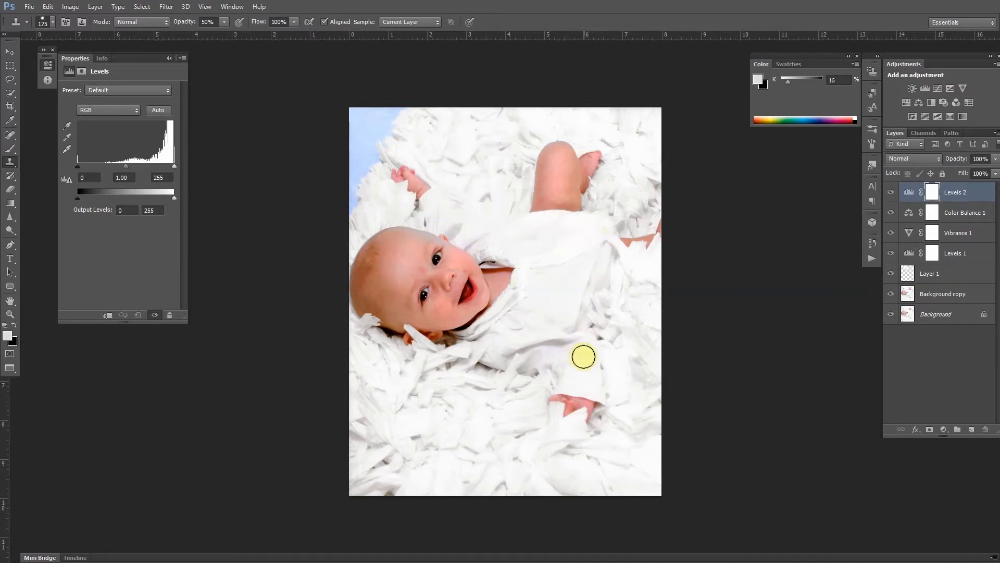
pyautogui.moveTo(77, 166); pyautogui.dragTo(115, 164)
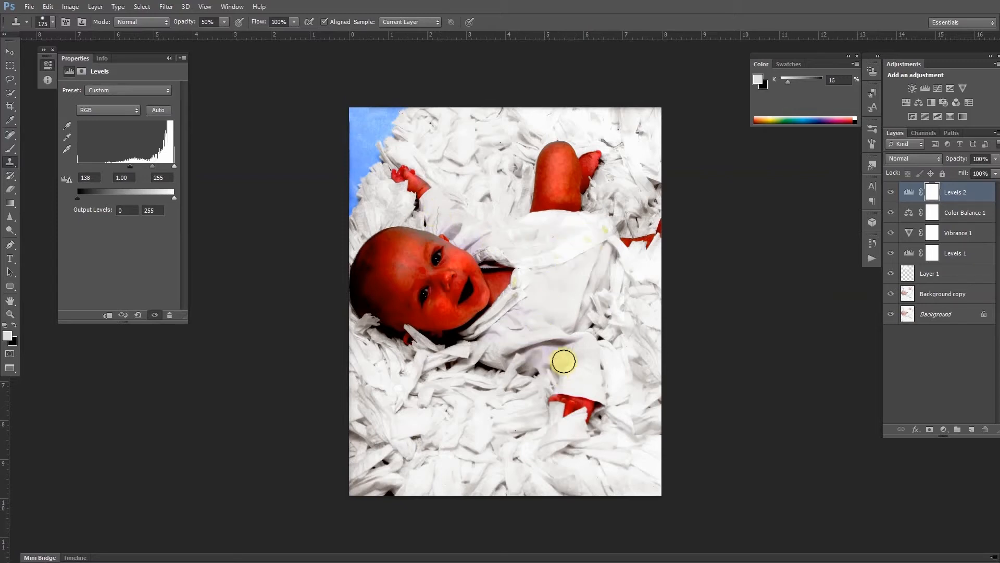
# Invert the Levels 2 mask to black and paint it back in white over the fabric with a 250 px brush at 20% opacity.
pyautogui.click(933, 193)
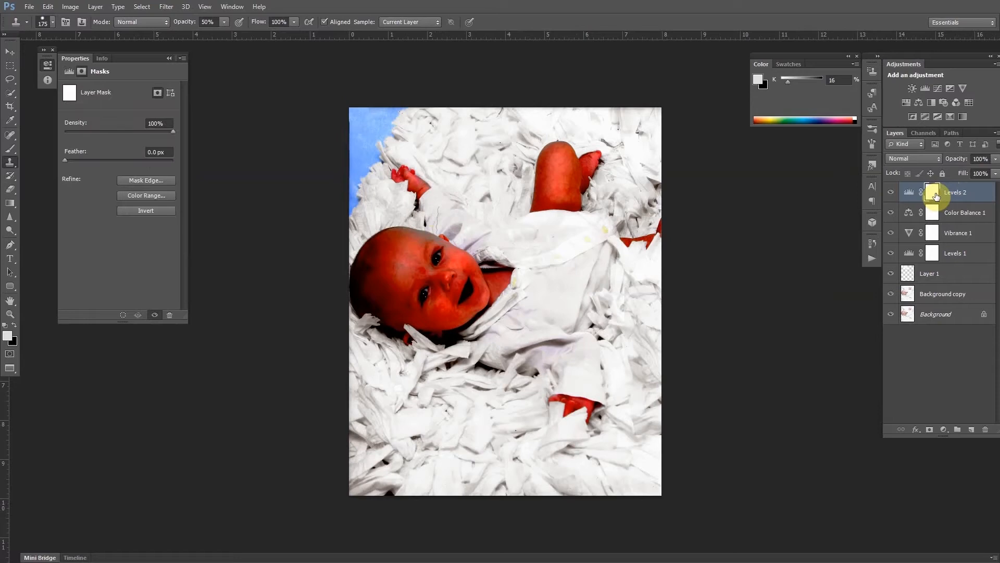
pyautogui.hotkey('ctrl', 'i')
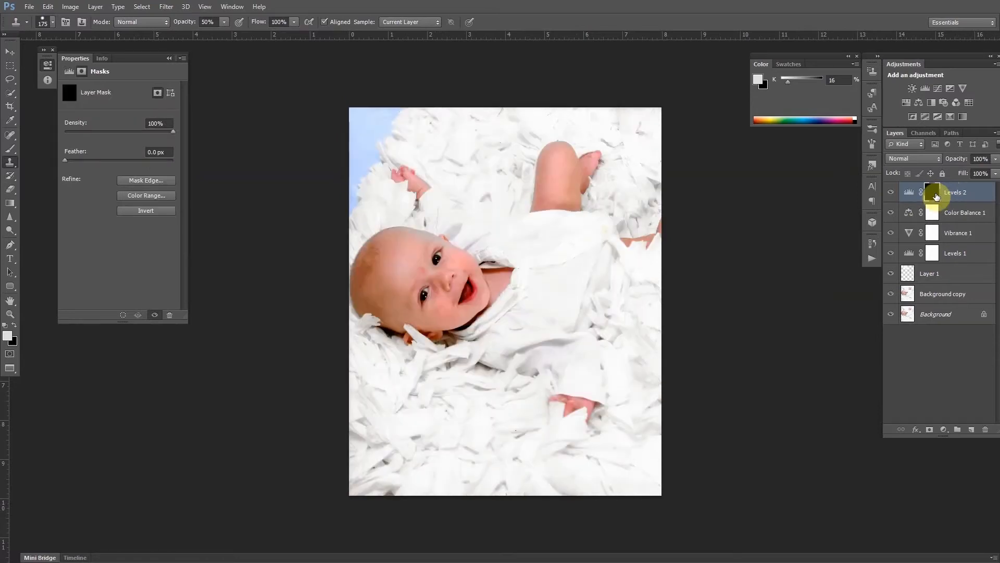
pyautogui.press('b')
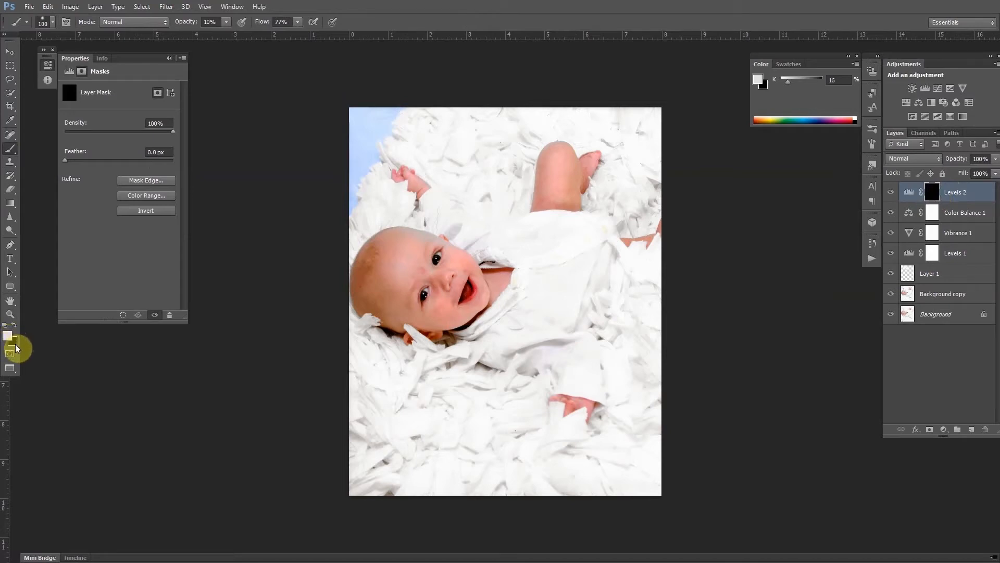
pyautogui.click(13, 156)
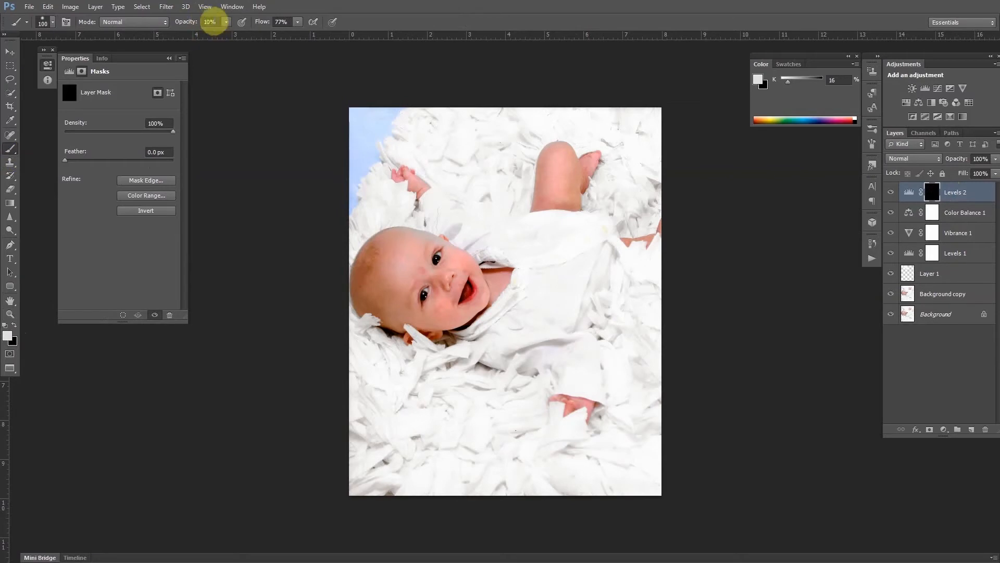
pyautogui.click(213, 22)
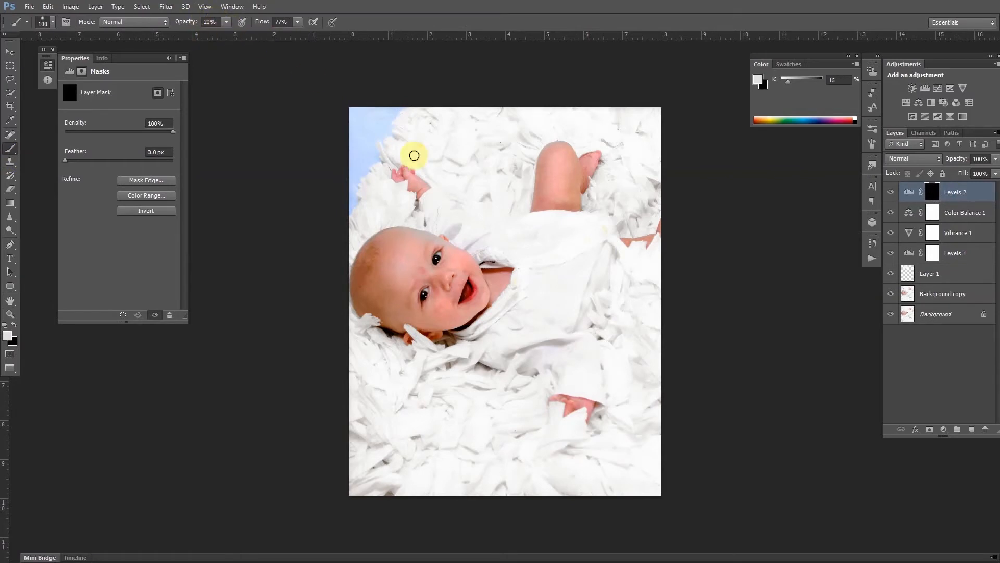
pyautogui.click(52, 22)
pyautogui.doubleClick(23, 103)
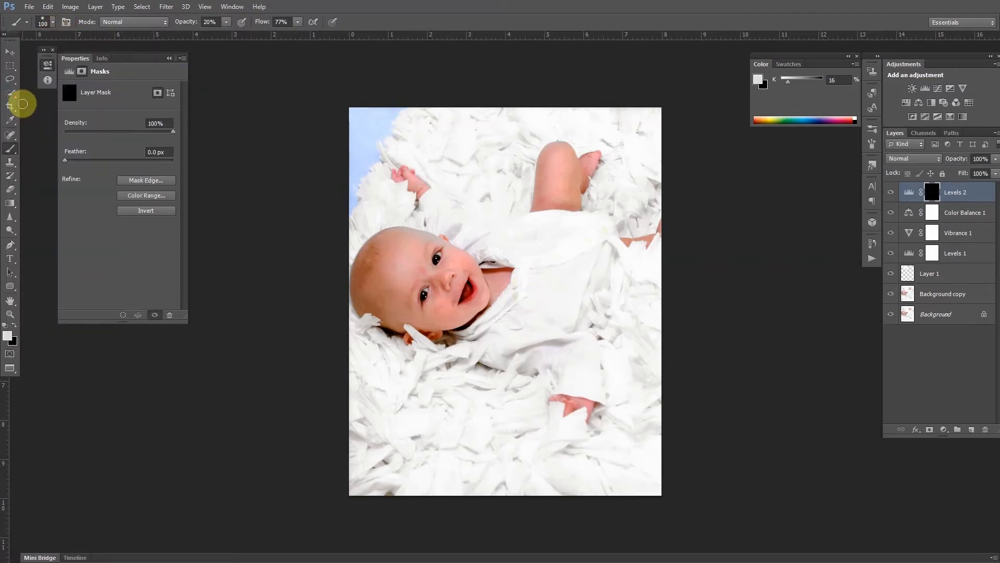
pyautogui.press(']')
pyautogui.press(']')
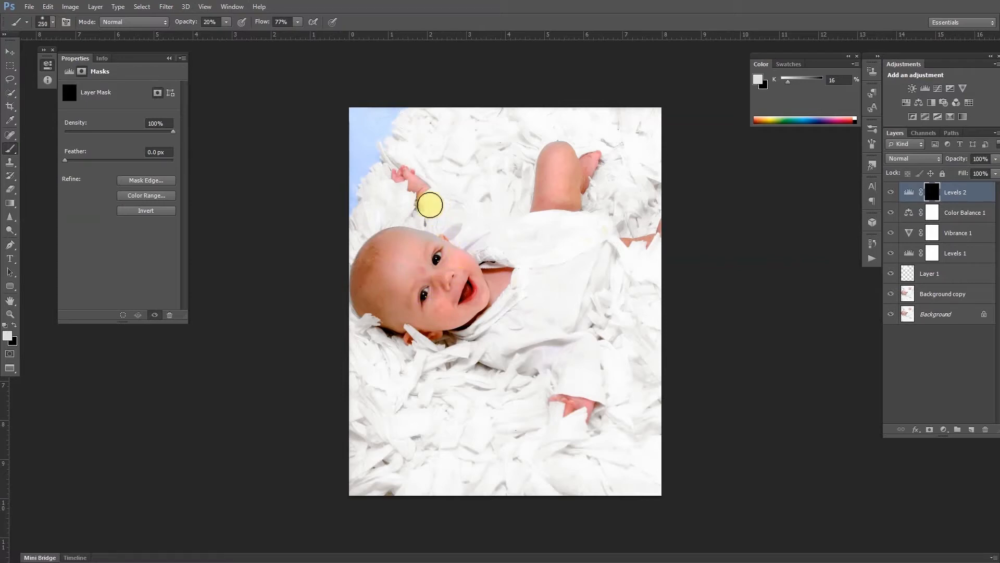
pyautogui.moveTo(436, 207); pyautogui.dragTo(474, 237)
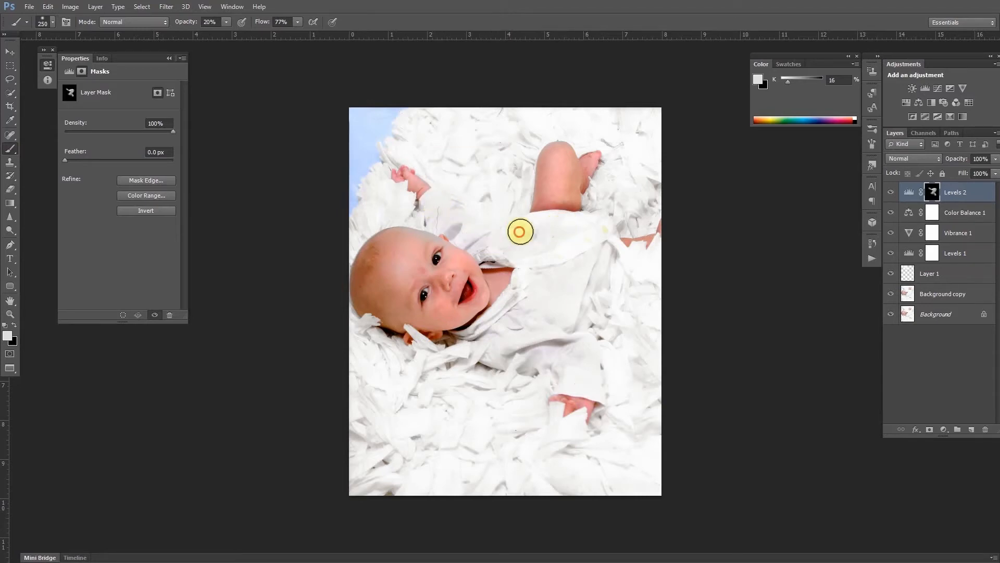
pyautogui.moveTo(588, 224); pyautogui.dragTo(522, 241)
pyautogui.moveTo(522, 241)
pyautogui.mouseDown()
pyautogui.moveTo(551, 233)
pyautogui.moveTo(565, 303)
pyautogui.moveTo(619, 276)
pyautogui.mouseUp()
pyautogui.moveTo(621, 272); pyautogui.dragTo(566, 317)
pyautogui.moveTo(576, 314)
pyautogui.mouseDown()
pyautogui.moveTo(618, 293)
pyautogui.moveTo(619, 271)
pyautogui.mouseUp()
pyautogui.moveTo(619, 260)
pyautogui.mouseDown()
pyautogui.moveTo(581, 314)
pyautogui.moveTo(623, 272)
pyautogui.moveTo(597, 281)
pyautogui.mouseUp()
pyautogui.moveTo(598, 204)
pyautogui.mouseDown()
pyautogui.moveTo(633, 230)
pyautogui.moveTo(528, 200)
pyautogui.moveTo(490, 215)
pyautogui.mouseUp()
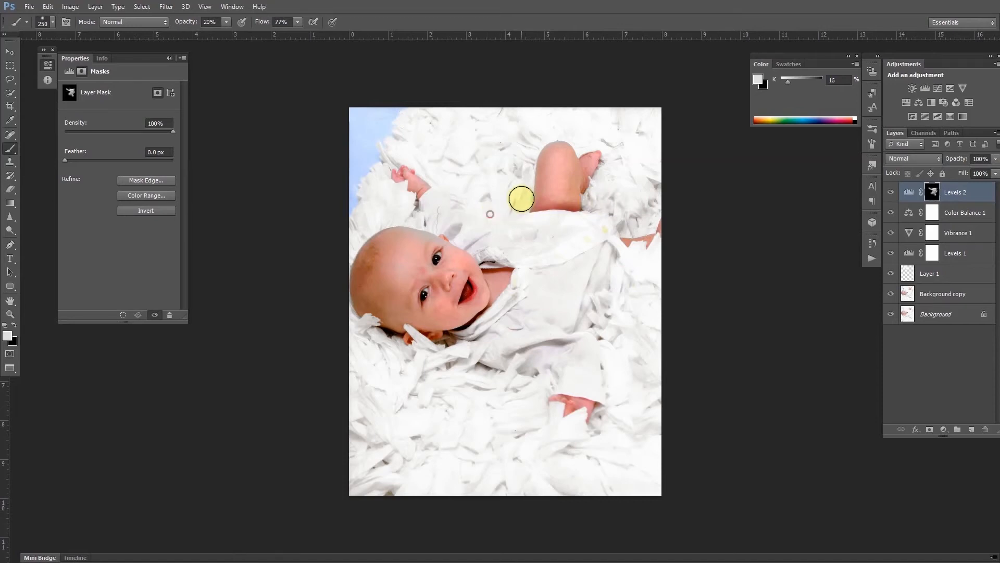
pyautogui.moveTo(439, 356)
pyautogui.mouseDown()
pyautogui.moveTo(540, 388)
pyautogui.moveTo(474, 379)
pyautogui.moveTo(445, 363)
pyautogui.moveTo(525, 390)
pyautogui.moveTo(541, 383)
pyautogui.moveTo(446, 361)
pyautogui.moveTo(490, 375)
pyautogui.moveTo(549, 370)
pyautogui.moveTo(543, 380)
pyautogui.moveTo(423, 355)
pyautogui.moveTo(438, 363)
pyautogui.moveTo(370, 341)
pyautogui.moveTo(436, 362)
pyautogui.moveTo(362, 328)
pyautogui.moveTo(345, 305)
pyautogui.moveTo(344, 253)
pyautogui.moveTo(364, 221)
pyautogui.mouseUp()
pyautogui.moveTo(430, 210); pyautogui.dragTo(411, 213)
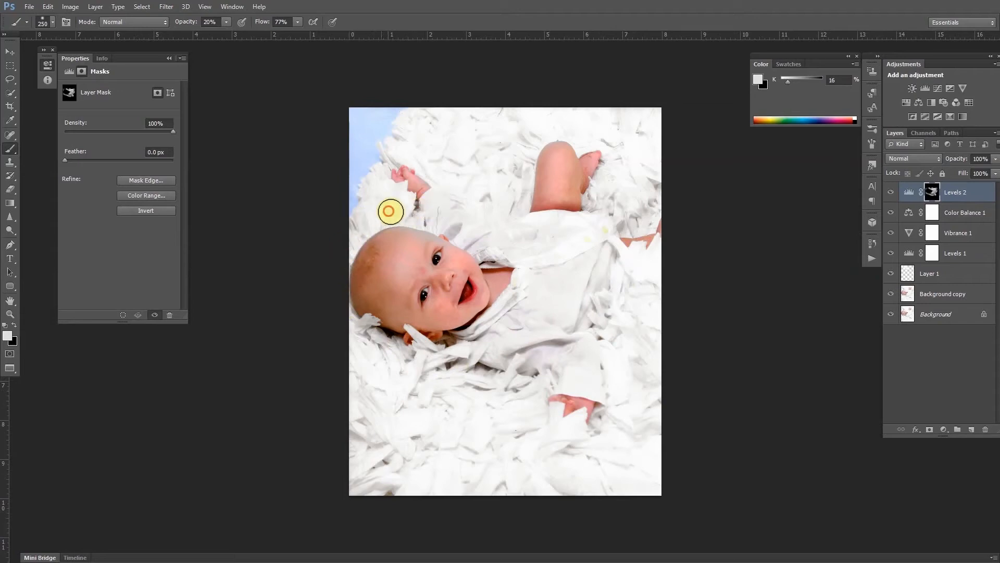
pyautogui.moveTo(379, 173)
pyautogui.mouseDown()
pyautogui.moveTo(418, 155)
pyautogui.moveTo(459, 186)
pyautogui.mouseUp()
pyautogui.moveTo(425, 157)
pyautogui.mouseDown()
pyautogui.moveTo(467, 198)
pyautogui.moveTo(443, 181)
pyautogui.moveTo(509, 214)
pyautogui.moveTo(457, 195)
pyautogui.moveTo(426, 166)
pyautogui.moveTo(479, 199)
pyautogui.moveTo(528, 209)
pyautogui.moveTo(452, 183)
pyautogui.mouseUp()
pyautogui.moveTo(452, 183); pyautogui.dragTo(529, 202)
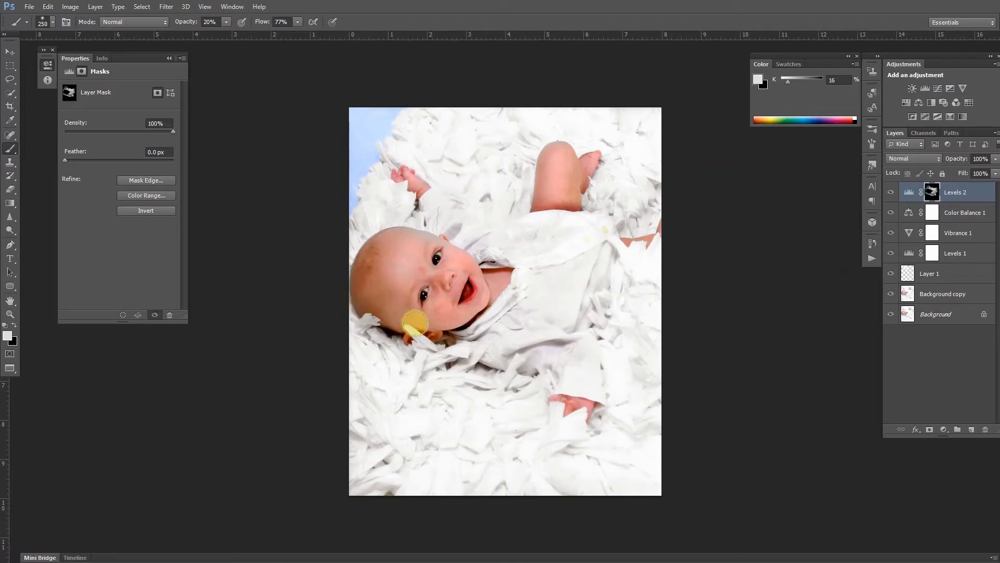
# Paint black on the Levels 2 mask over the baby's head, ear, raised leg and foot to restore the skin.
pyautogui.moveTo(399, 294); pyautogui.dragTo(431, 259)
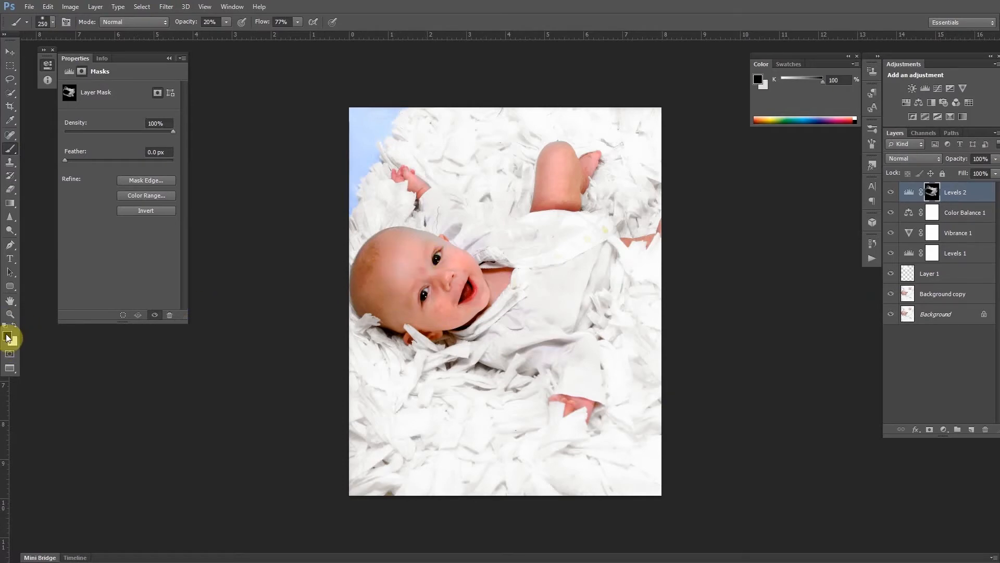
pyautogui.moveTo(392, 241)
pyautogui.mouseDown()
pyautogui.moveTo(366, 292)
pyautogui.moveTo(368, 253)
pyautogui.moveTo(396, 241)
pyautogui.mouseUp()
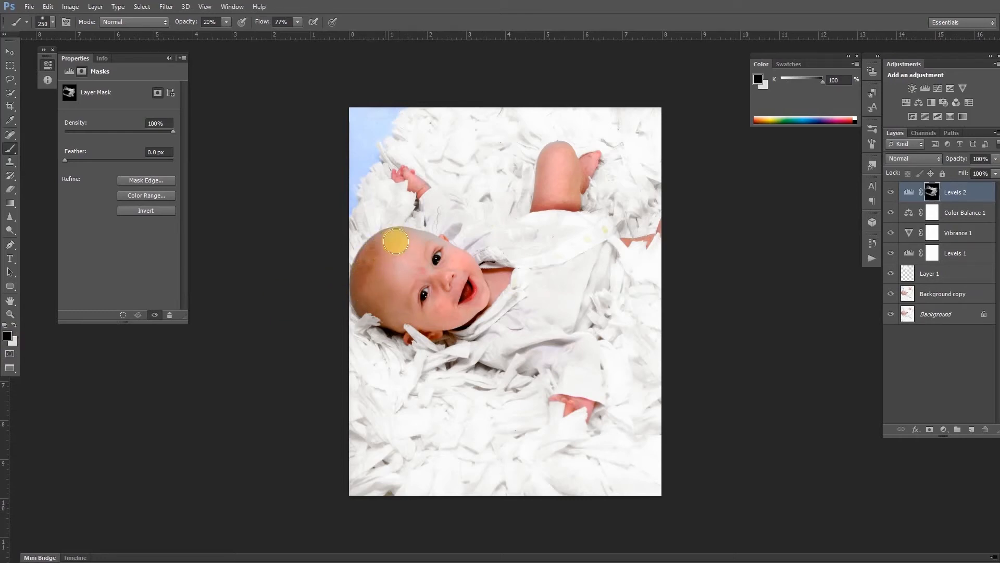
pyautogui.click(399, 311)
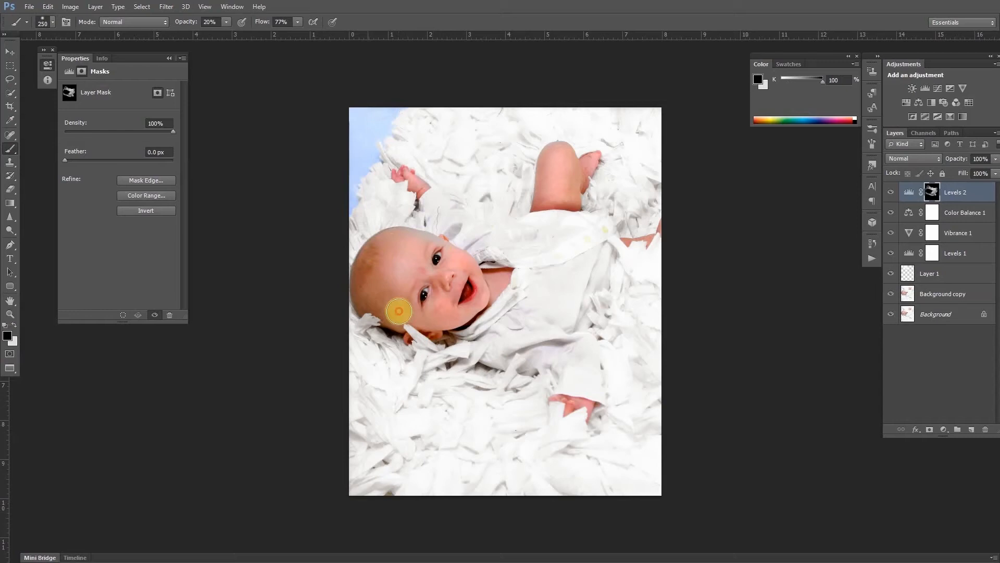
pyautogui.moveTo(552, 157); pyautogui.dragTo(544, 195)
pyautogui.moveTo(548, 193); pyautogui.dragTo(562, 158)
pyautogui.moveTo(565, 163)
pyautogui.mouseDown()
pyautogui.moveTo(575, 191)
pyautogui.moveTo(564, 199)
pyautogui.moveTo(578, 177)
pyautogui.mouseUp()
pyautogui.moveTo(581, 402); pyautogui.dragTo(534, 376)
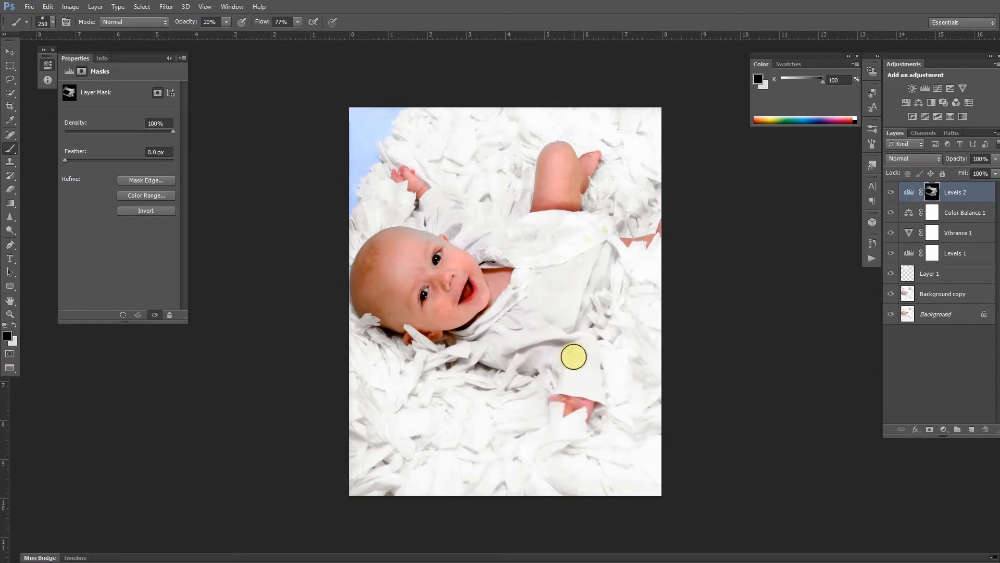
# Add a Color Balance adjustment with midtones set to Cyan-Red +14, Magenta-Green +44 and Yellow-Blue -4.
pyautogui.click(917, 102)
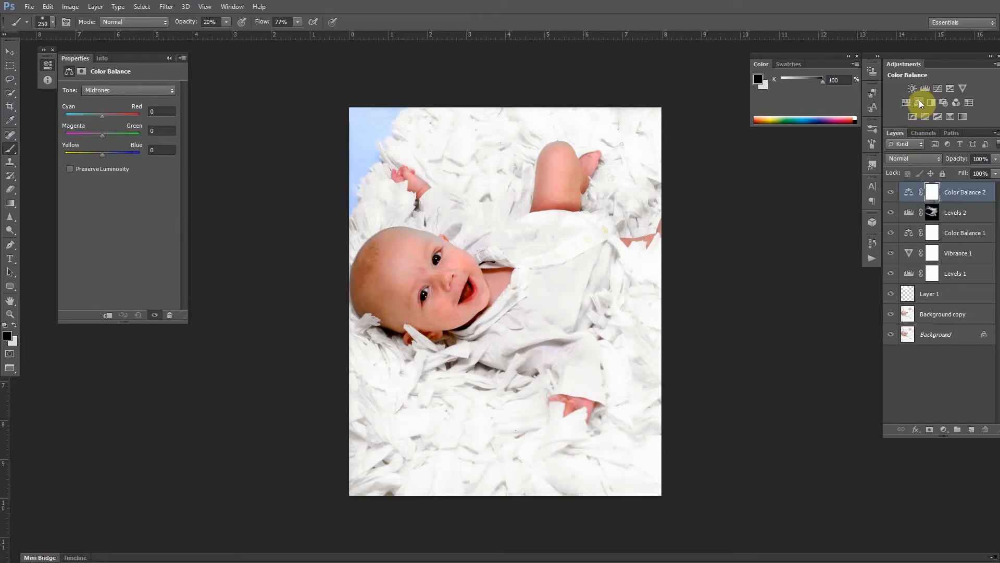
pyautogui.moveTo(103, 134); pyautogui.dragTo(108, 134)
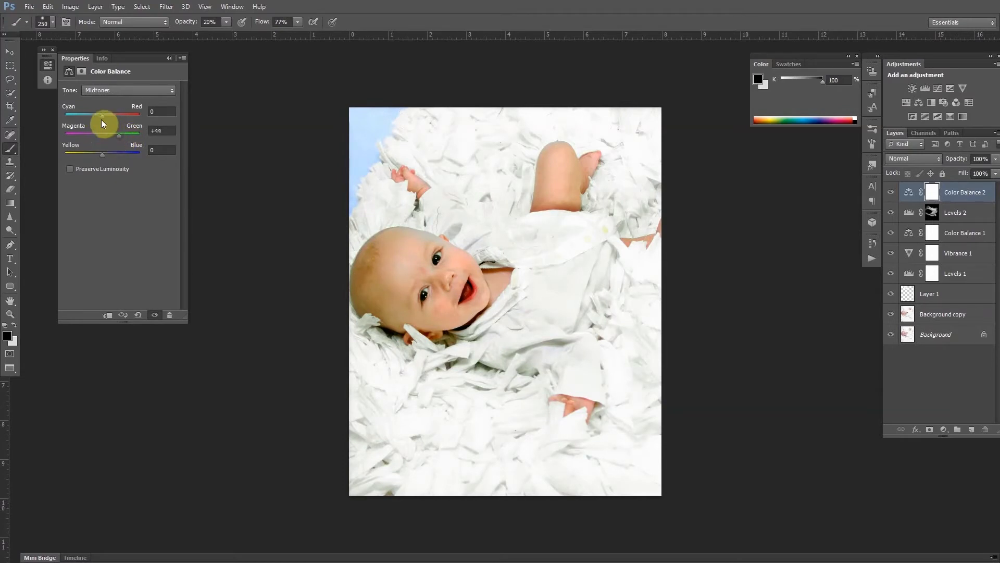
pyautogui.moveTo(101, 117); pyautogui.dragTo(105, 117)
pyautogui.moveTo(102, 154); pyautogui.dragTo(101, 154)
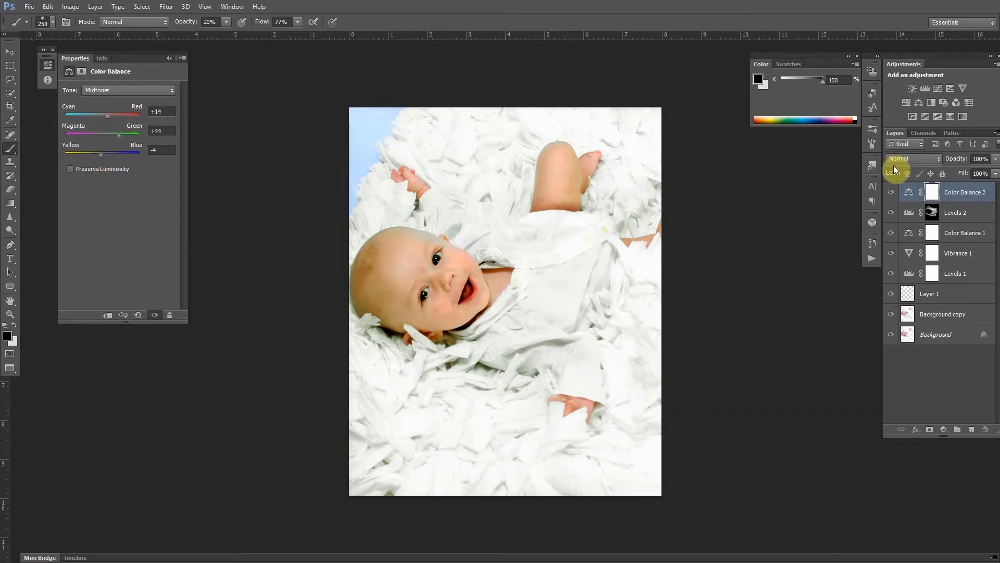
# Invert the Color Balance 2 mask and paint it in white at 5% opacity over the baby's clothing.
pyautogui.hotkey('ctrl', 'i')
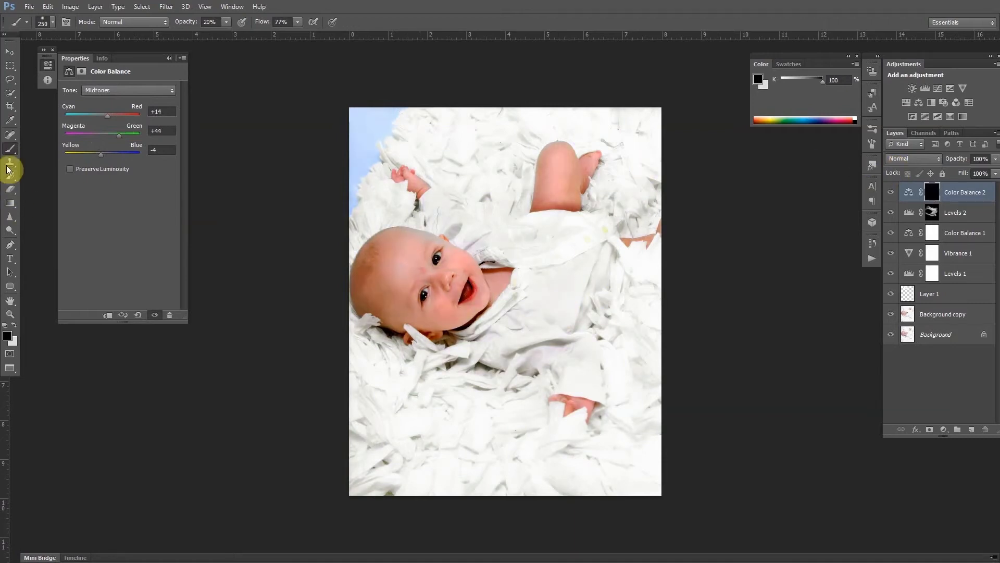
pyautogui.press('x')
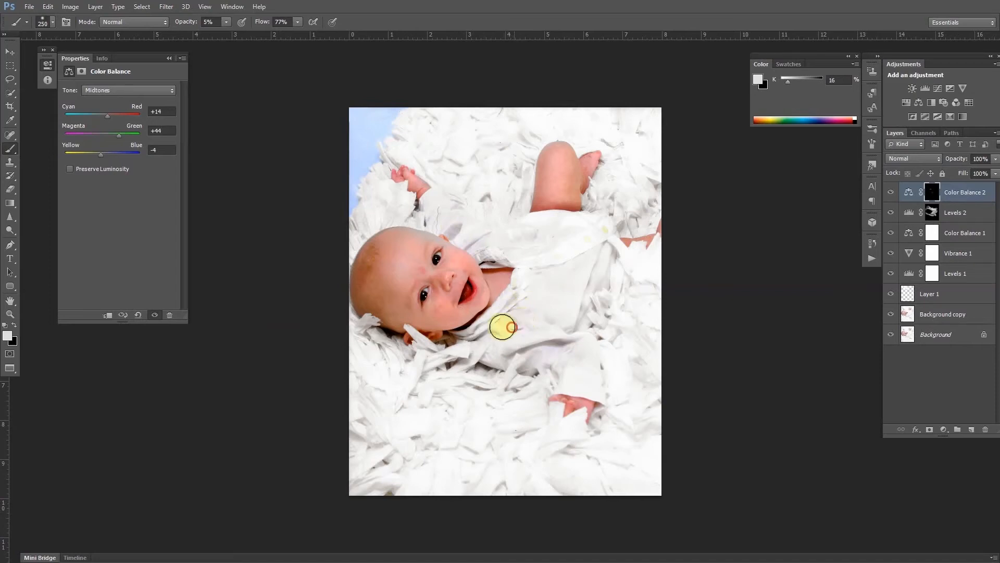
pyautogui.moveTo(532, 352)
pyautogui.mouseDown()
pyautogui.moveTo(568, 349)
pyautogui.moveTo(552, 345)
pyautogui.moveTo(578, 360)
pyautogui.moveTo(564, 345)
pyautogui.moveTo(539, 348)
pyautogui.moveTo(570, 349)
pyautogui.moveTo(540, 348)
pyautogui.moveTo(506, 315)
pyautogui.moveTo(527, 317)
pyautogui.moveTo(529, 299)
pyautogui.moveTo(513, 322)
pyautogui.moveTo(483, 328)
pyautogui.moveTo(527, 305)
pyautogui.moveTo(504, 351)
pyautogui.moveTo(543, 337)
pyautogui.moveTo(555, 352)
pyautogui.moveTo(538, 359)
pyautogui.moveTo(552, 351)
pyautogui.moveTo(543, 361)
pyautogui.moveTo(521, 303)
pyautogui.moveTo(498, 322)
pyautogui.moveTo(516, 322)
pyautogui.moveTo(493, 331)
pyautogui.mouseUp()
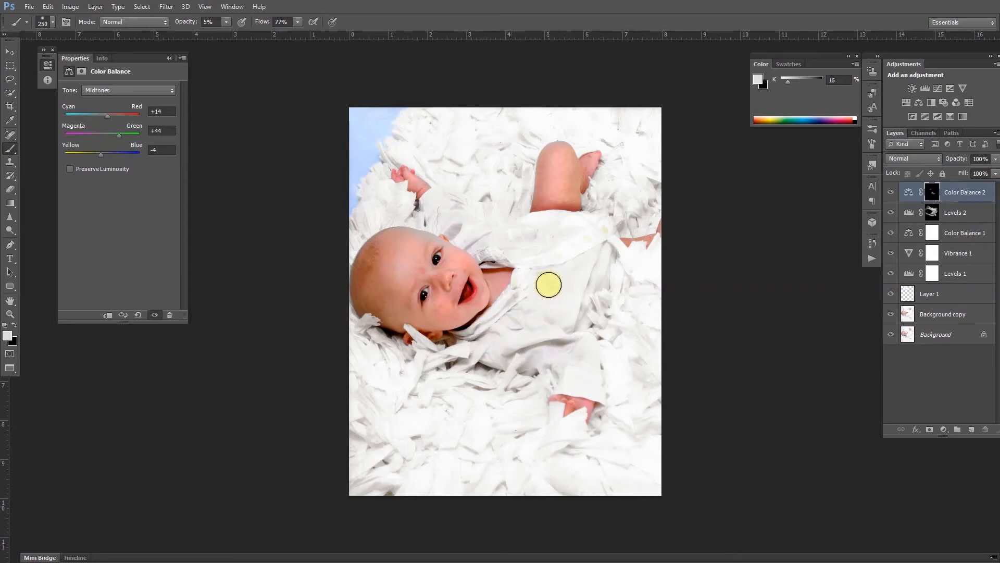
pyautogui.moveTo(545, 285)
pyautogui.mouseDown()
pyautogui.moveTo(467, 242)
pyautogui.moveTo(511, 255)
pyautogui.moveTo(580, 224)
pyautogui.moveTo(499, 236)
pyautogui.moveTo(588, 351)
pyautogui.mouseUp()
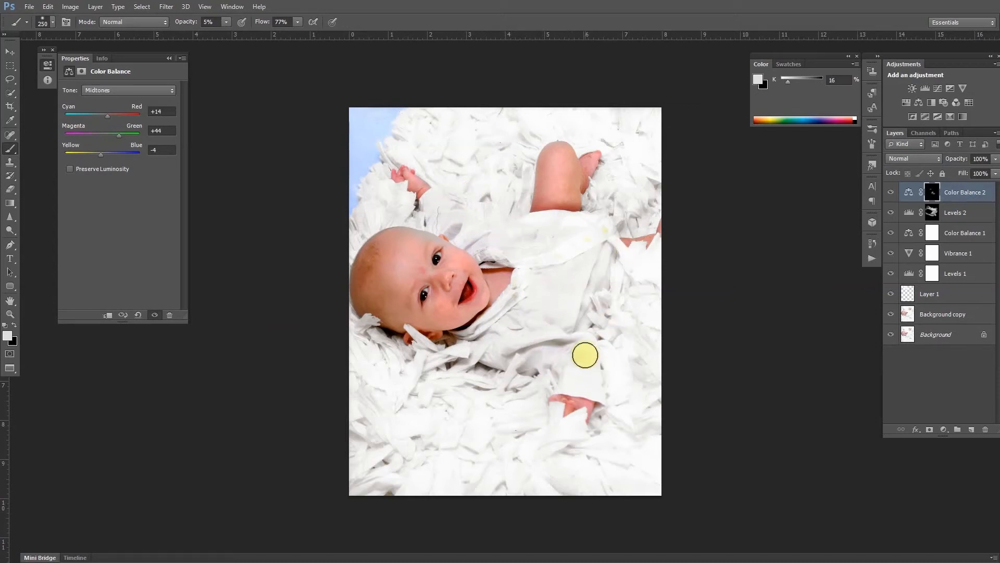
# On Background copy, dodge the white fabric around the baby with a 300 px Dodge brush on midtones at 20% exposure.
pyautogui.moveTo(538, 326); pyautogui.dragTo(998, 323)
pyautogui.click(982, 316)
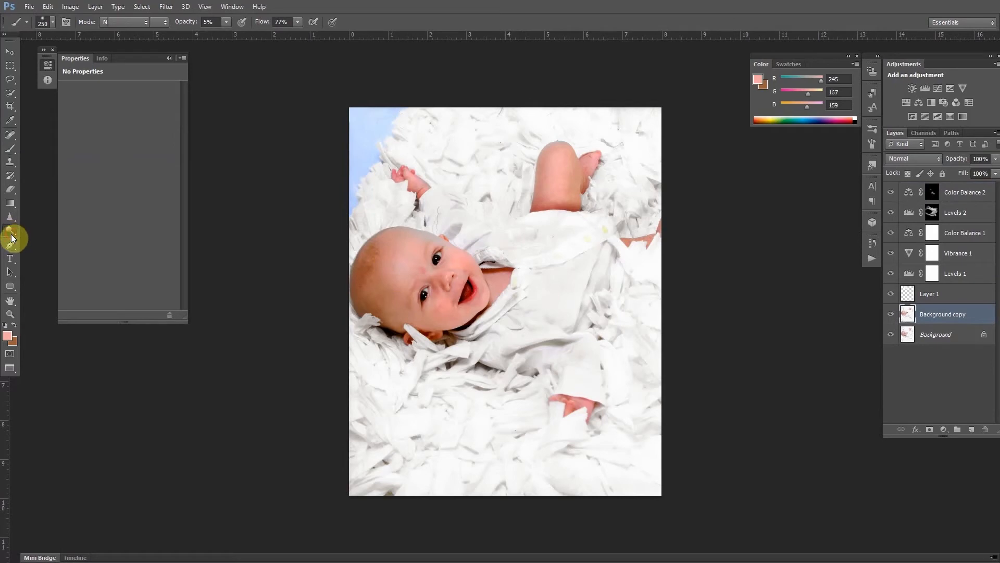
pyautogui.moveTo(11, 238); pyautogui.dragTo(20, 238)
pyautogui.click(36, 240)
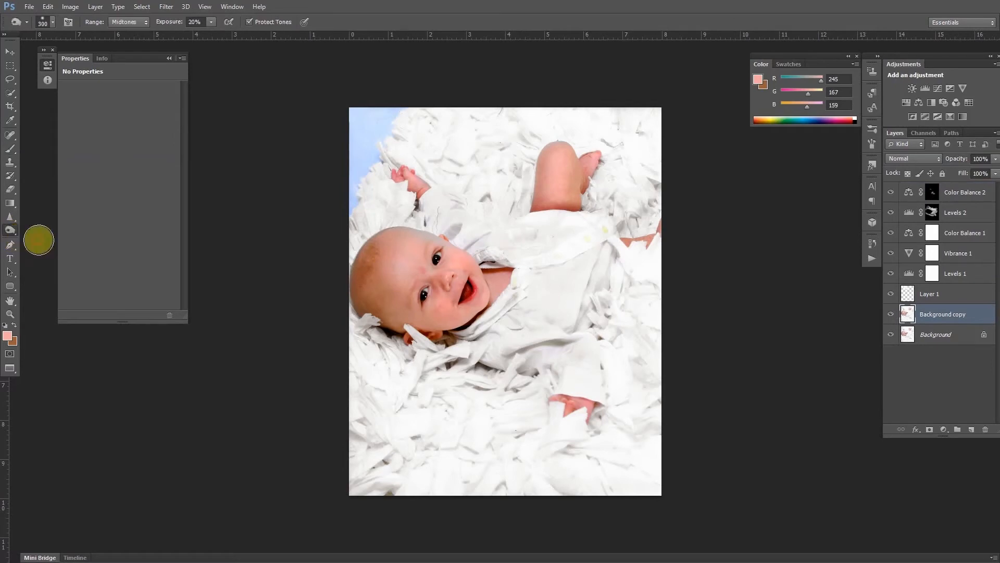
pyautogui.moveTo(450, 355); pyautogui.dragTo(543, 394)
pyautogui.moveTo(534, 429)
pyautogui.mouseDown()
pyautogui.moveTo(536, 384)
pyautogui.moveTo(547, 435)
pyautogui.moveTo(574, 431)
pyautogui.moveTo(583, 424)
pyautogui.moveTo(558, 424)
pyautogui.moveTo(629, 339)
pyautogui.moveTo(618, 400)
pyautogui.moveTo(625, 276)
pyautogui.moveTo(608, 299)
pyautogui.moveTo(618, 283)
pyautogui.moveTo(606, 323)
pyautogui.moveTo(632, 264)
pyautogui.moveTo(663, 252)
pyautogui.moveTo(629, 277)
pyautogui.moveTo(681, 253)
pyautogui.mouseUp()
pyautogui.moveTo(618, 164)
pyautogui.mouseDown()
pyautogui.moveTo(617, 205)
pyautogui.moveTo(671, 191)
pyautogui.moveTo(605, 171)
pyautogui.moveTo(605, 199)
pyautogui.moveTo(670, 192)
pyautogui.mouseUp()
pyautogui.moveTo(532, 151)
pyautogui.mouseDown()
pyautogui.moveTo(518, 198)
pyautogui.moveTo(478, 201)
pyautogui.moveTo(448, 168)
pyautogui.mouseUp()
pyautogui.moveTo(446, 168)
pyautogui.mouseDown()
pyautogui.moveTo(529, 155)
pyautogui.moveTo(457, 183)
pyautogui.mouseUp()
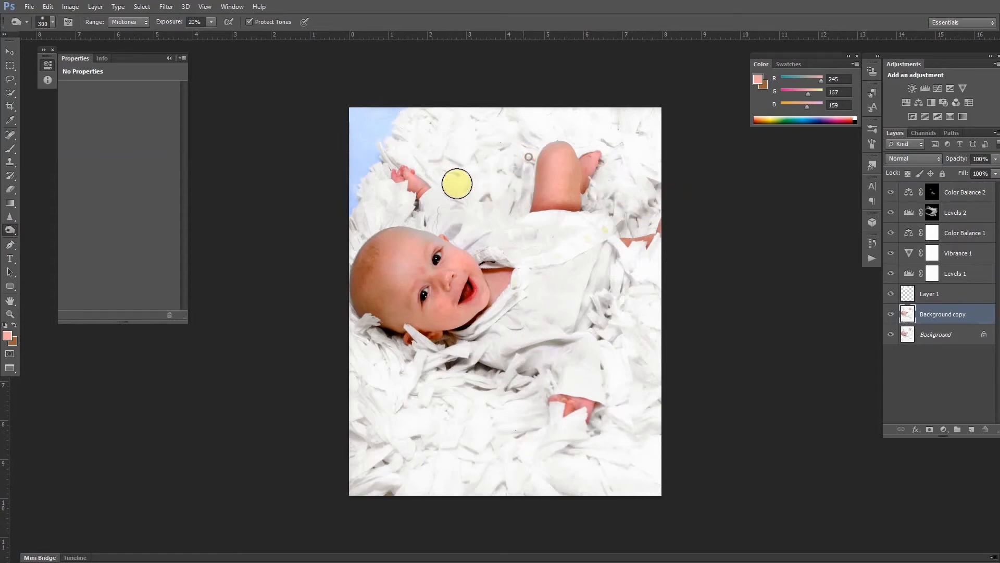
pyautogui.moveTo(410, 209)
pyautogui.mouseDown()
pyautogui.moveTo(353, 238)
pyautogui.moveTo(384, 202)
pyautogui.moveTo(379, 187)
pyautogui.moveTo(358, 238)
pyautogui.moveTo(380, 186)
pyautogui.moveTo(418, 216)
pyautogui.mouseUp()
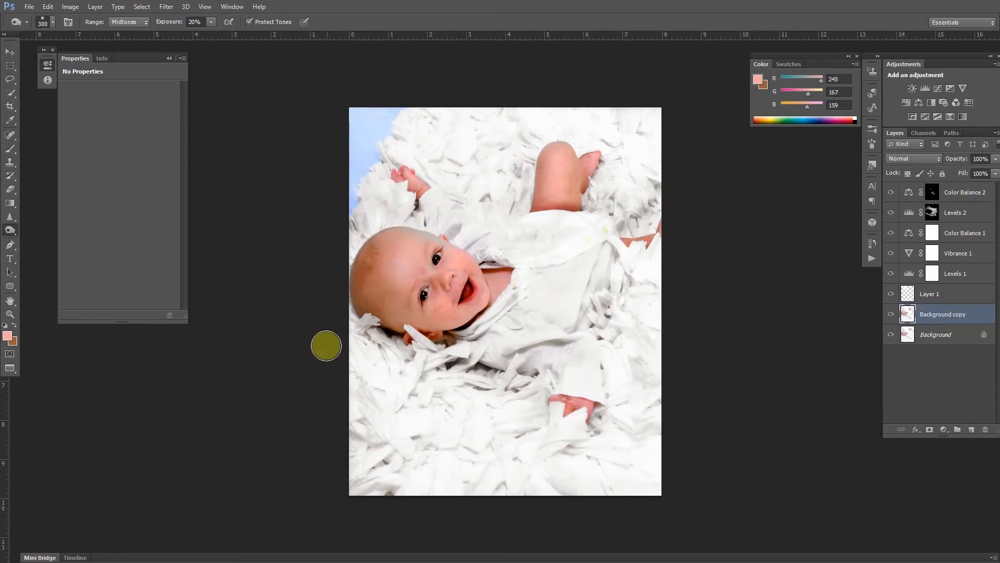
pyautogui.moveTo(450, 382)
pyautogui.mouseDown()
pyautogui.moveTo(351, 357)
pyautogui.moveTo(501, 399)
pyautogui.moveTo(392, 380)
pyautogui.moveTo(393, 433)
pyautogui.moveTo(371, 444)
pyautogui.moveTo(418, 469)
pyautogui.moveTo(580, 476)
pyautogui.moveTo(448, 467)
pyautogui.mouseUp()
pyautogui.moveTo(593, 473)
pyautogui.mouseDown()
pyautogui.moveTo(467, 470)
pyautogui.moveTo(638, 365)
pyautogui.moveTo(651, 260)
pyautogui.moveTo(650, 420)
pyautogui.moveTo(624, 314)
pyautogui.moveTo(615, 360)
pyautogui.moveTo(659, 265)
pyautogui.moveTo(650, 135)
pyautogui.moveTo(573, 119)
pyautogui.moveTo(509, 121)
pyautogui.moveTo(627, 109)
pyautogui.moveTo(413, 118)
pyautogui.moveTo(373, 150)
pyautogui.moveTo(530, 135)
pyautogui.moveTo(476, 131)
pyautogui.moveTo(439, 157)
pyautogui.moveTo(598, 128)
pyautogui.moveTo(593, 137)
pyautogui.moveTo(641, 138)
pyautogui.moveTo(621, 129)
pyautogui.moveTo(657, 156)
pyautogui.mouseUp()
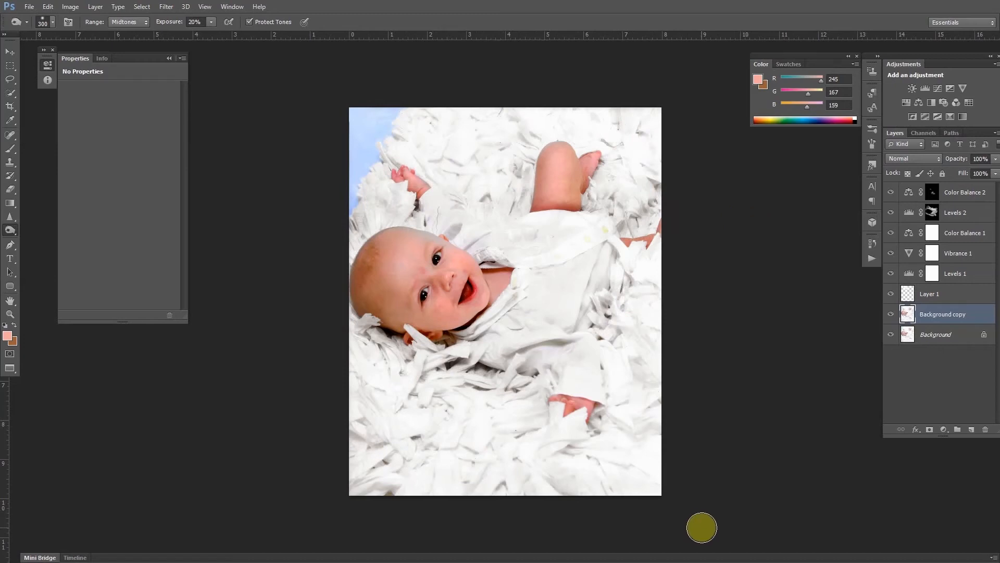
# Sample the skin tone from the baby's forehead as the foreground brush colour.
pyautogui.press('d')
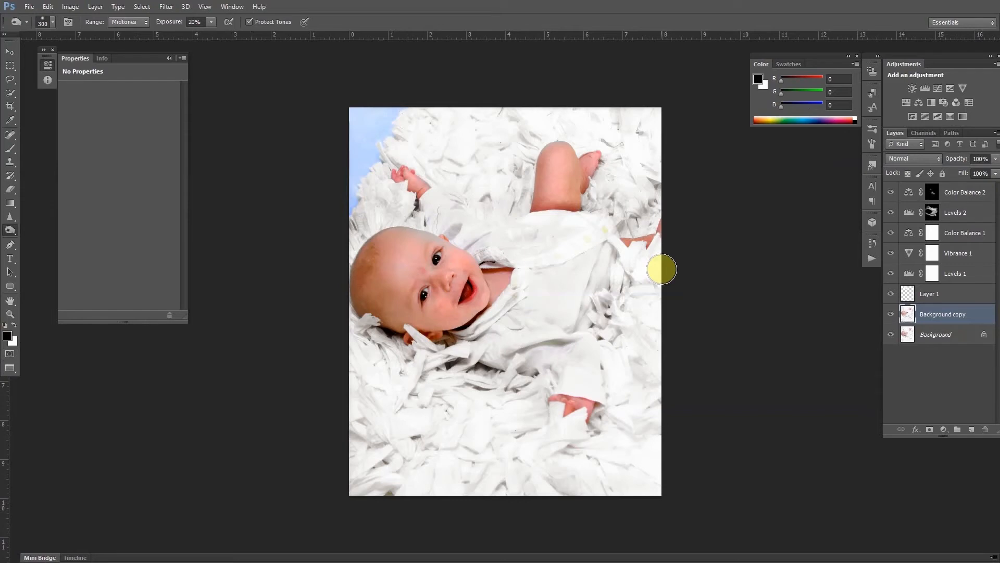
pyautogui.press('i')
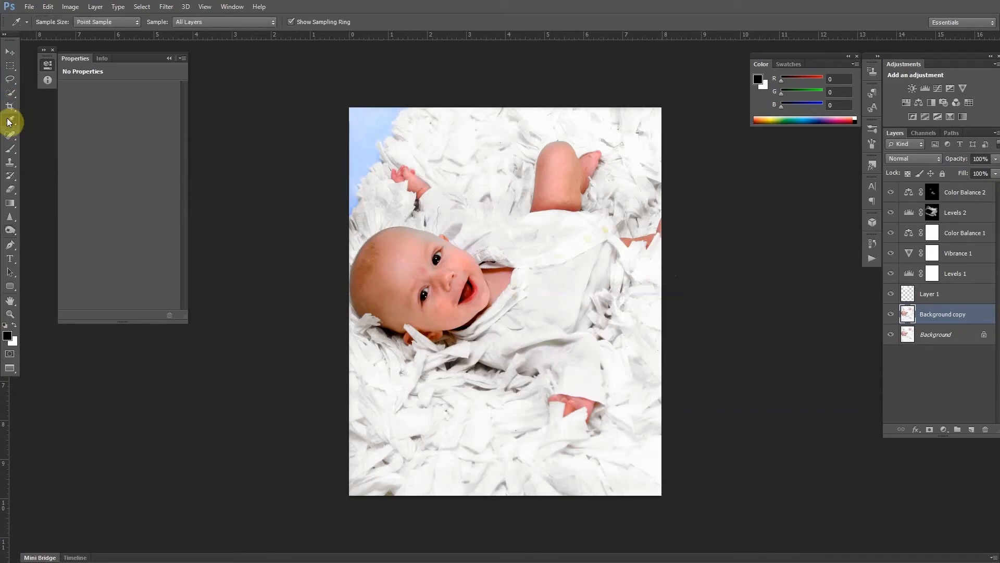
pyautogui.click(405, 260)
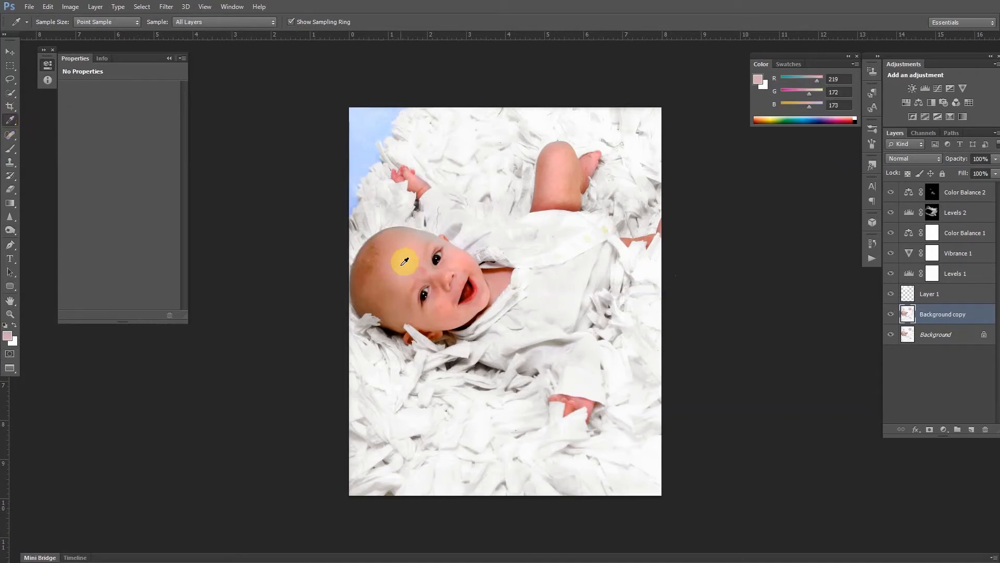
pyautogui.press('x')
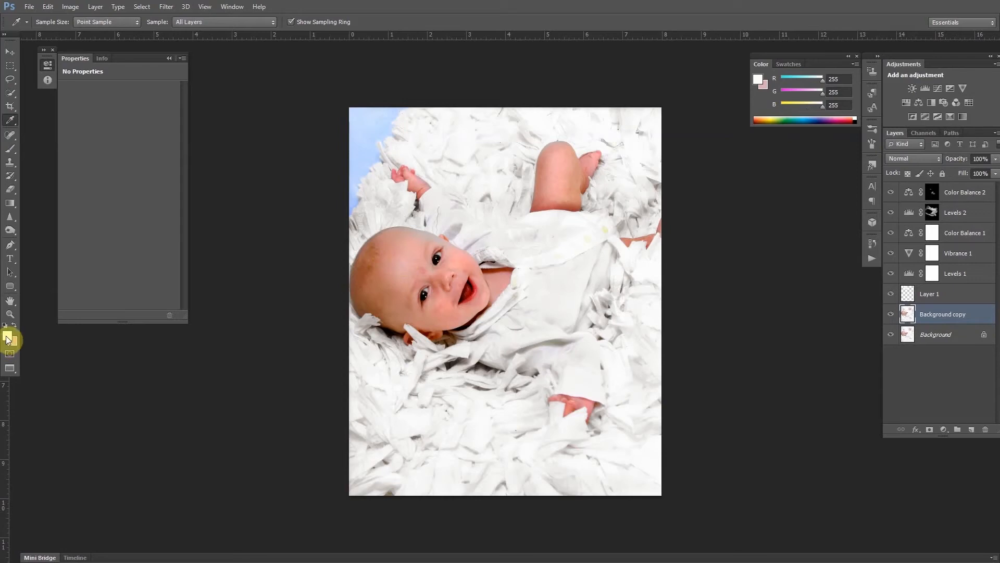
pyautogui.click(390, 320)
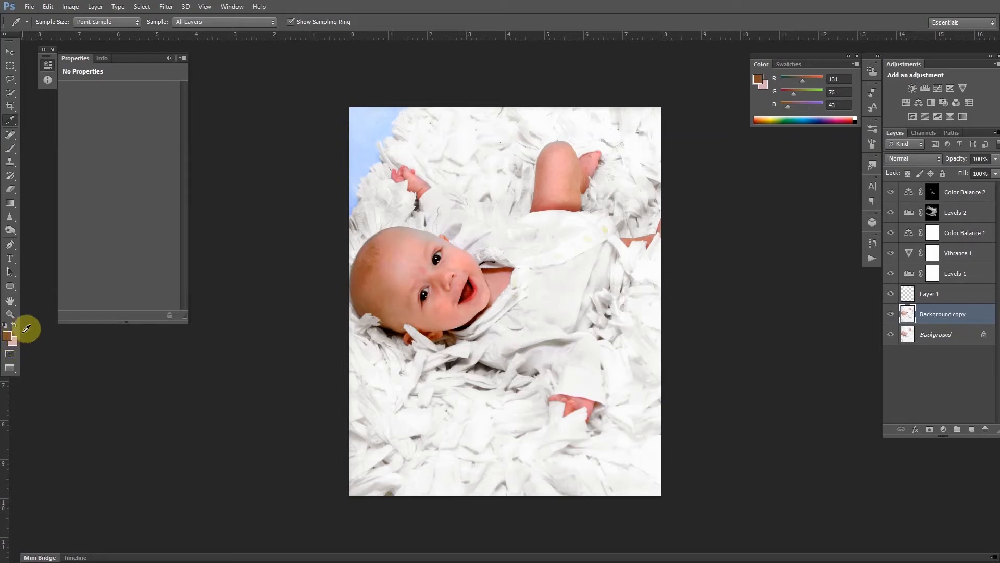
pyautogui.press('b')
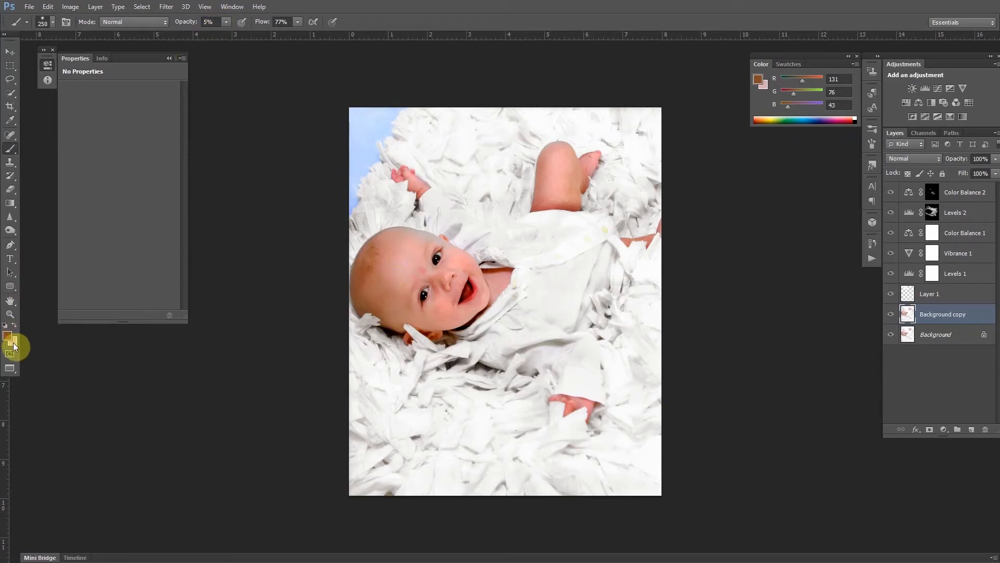
pyautogui.press('x')
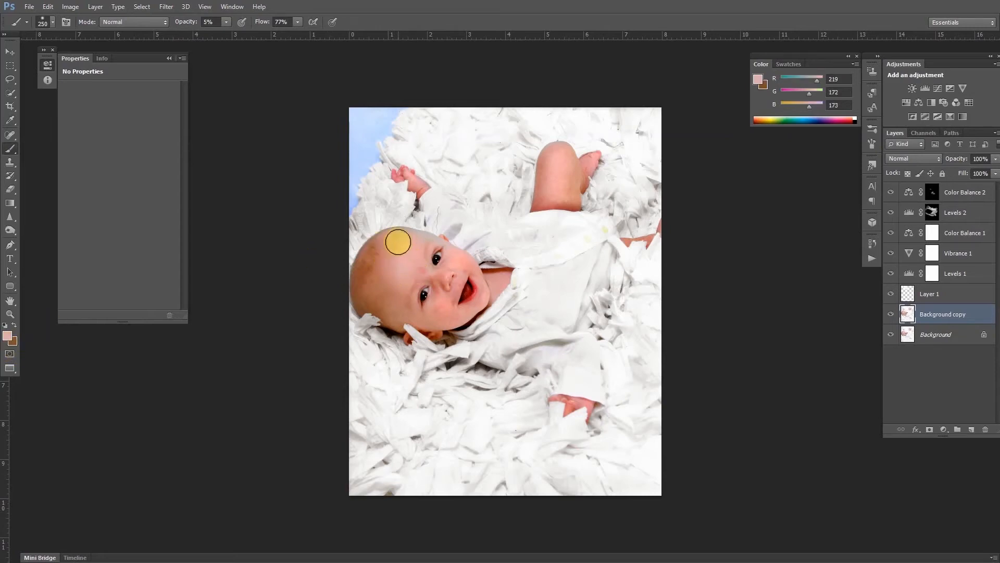
# Paint the sampled skin tone at 5% opacity over the baby's forehead, cheek and knee, enlarging the brush to 200 px.
pyautogui.moveTo(394, 241)
pyautogui.mouseDown()
pyautogui.moveTo(393, 281)
pyautogui.moveTo(383, 283)
pyautogui.mouseUp()
pyautogui.moveTo(384, 282)
pyautogui.mouseDown()
pyautogui.moveTo(400, 259)
pyautogui.moveTo(392, 285)
pyautogui.moveTo(400, 230)
pyautogui.moveTo(413, 243)
pyautogui.moveTo(399, 273)
pyautogui.moveTo(420, 270)
pyautogui.moveTo(401, 233)
pyautogui.moveTo(449, 249)
pyautogui.moveTo(409, 227)
pyautogui.moveTo(441, 252)
pyautogui.moveTo(417, 270)
pyautogui.moveTo(426, 274)
pyautogui.moveTo(402, 275)
pyautogui.moveTo(413, 308)
pyautogui.moveTo(433, 314)
pyautogui.moveTo(449, 293)
pyautogui.moveTo(424, 316)
pyautogui.moveTo(444, 318)
pyautogui.moveTo(492, 302)
pyautogui.moveTo(448, 323)
pyautogui.moveTo(481, 300)
pyautogui.moveTo(468, 292)
pyautogui.moveTo(471, 268)
pyautogui.moveTo(458, 264)
pyautogui.moveTo(472, 265)
pyautogui.moveTo(449, 253)
pyautogui.moveTo(464, 268)
pyautogui.moveTo(462, 259)
pyautogui.moveTo(437, 261)
pyautogui.moveTo(443, 314)
pyautogui.moveTo(420, 314)
pyautogui.moveTo(450, 302)
pyautogui.moveTo(443, 290)
pyautogui.moveTo(429, 307)
pyautogui.mouseUp()
pyautogui.press(']')
pyautogui.press(']')
pyautogui.press(']')
pyautogui.press(']')
pyautogui.press(']')
pyautogui.moveTo(551, 163)
pyautogui.mouseDown()
pyautogui.moveTo(545, 199)
pyautogui.moveTo(550, 163)
pyautogui.moveTo(553, 192)
pyautogui.moveTo(566, 162)
pyautogui.moveTo(571, 194)
pyautogui.moveTo(566, 166)
pyautogui.moveTo(551, 176)
pyautogui.moveTo(553, 194)
pyautogui.moveTo(558, 165)
pyautogui.moveTo(570, 196)
pyautogui.moveTo(558, 156)
pyautogui.moveTo(546, 181)
pyautogui.moveTo(557, 181)
pyautogui.moveTo(552, 175)
pyautogui.moveTo(562, 195)
pyautogui.moveTo(547, 169)
pyautogui.moveTo(549, 199)
pyautogui.moveTo(563, 166)
pyautogui.moveTo(568, 198)
pyautogui.moveTo(560, 164)
pyautogui.moveTo(567, 202)
pyautogui.mouseUp()
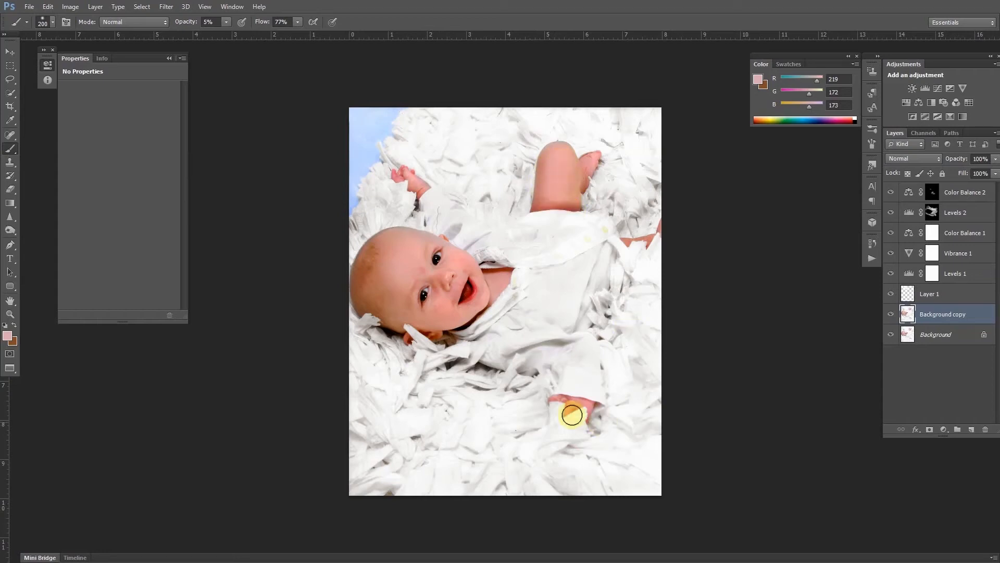
# Sample a darker brown skin tone at the head's edge and paint it at 5% over the face, chest, knee and hand, shrinking the brush to 125 px.
pyautogui.keyDown('alt'); pyautogui.click(356, 342); pyautogui.keyUp('alt')
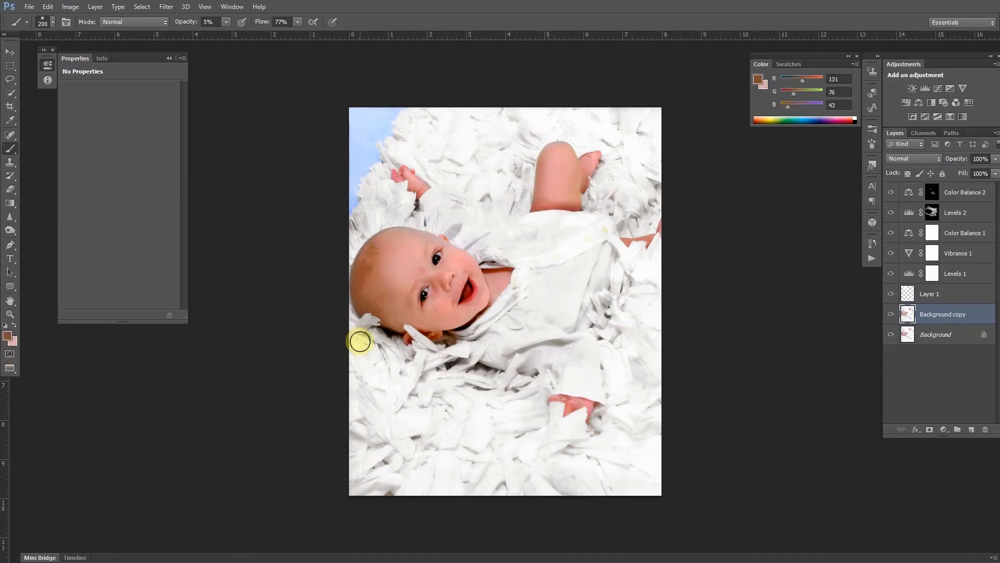
pyautogui.moveTo(380, 243)
pyautogui.mouseDown()
pyautogui.moveTo(364, 283)
pyautogui.moveTo(368, 252)
pyautogui.moveTo(378, 296)
pyautogui.moveTo(369, 276)
pyautogui.moveTo(398, 314)
pyautogui.moveTo(428, 316)
pyautogui.moveTo(380, 302)
pyautogui.moveTo(393, 272)
pyautogui.moveTo(384, 283)
pyautogui.moveTo(405, 311)
pyautogui.moveTo(391, 235)
pyautogui.moveTo(426, 239)
pyautogui.moveTo(375, 237)
pyautogui.moveTo(393, 232)
pyautogui.moveTo(434, 237)
pyautogui.moveTo(379, 241)
pyautogui.moveTo(427, 239)
pyautogui.moveTo(516, 285)
pyautogui.mouseUp()
pyautogui.press('[')
pyautogui.press('[')
pyautogui.press('[')
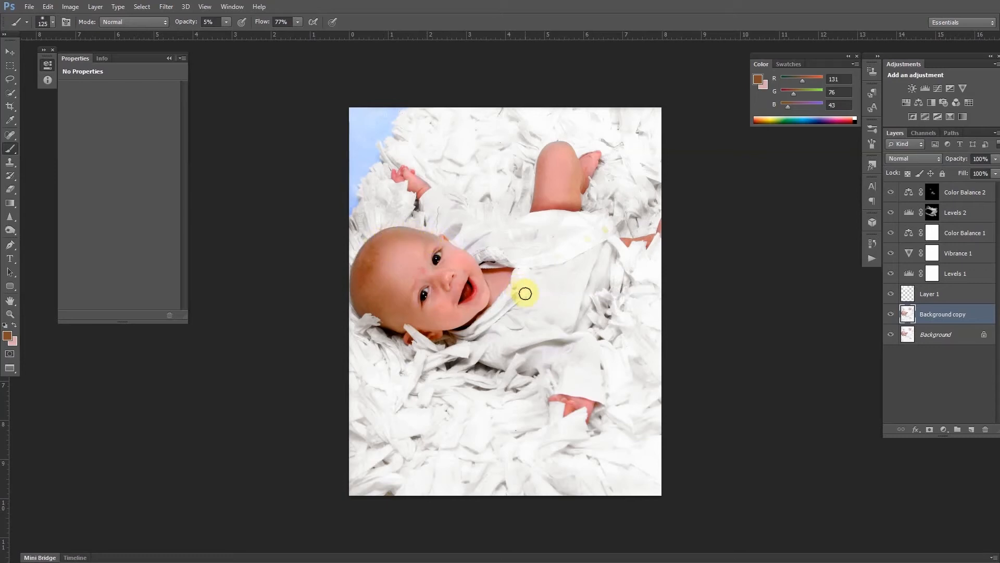
pyautogui.moveTo(593, 328)
pyautogui.mouseDown()
pyautogui.moveTo(459, 311)
pyautogui.moveTo(375, 243)
pyautogui.moveTo(400, 232)
pyautogui.moveTo(431, 239)
pyautogui.moveTo(451, 247)
pyautogui.moveTo(421, 239)
pyautogui.moveTo(581, 317)
pyautogui.moveTo(459, 273)
pyautogui.moveTo(467, 263)
pyautogui.moveTo(450, 304)
pyautogui.moveTo(455, 281)
pyautogui.moveTo(468, 269)
pyautogui.moveTo(484, 285)
pyautogui.mouseUp()
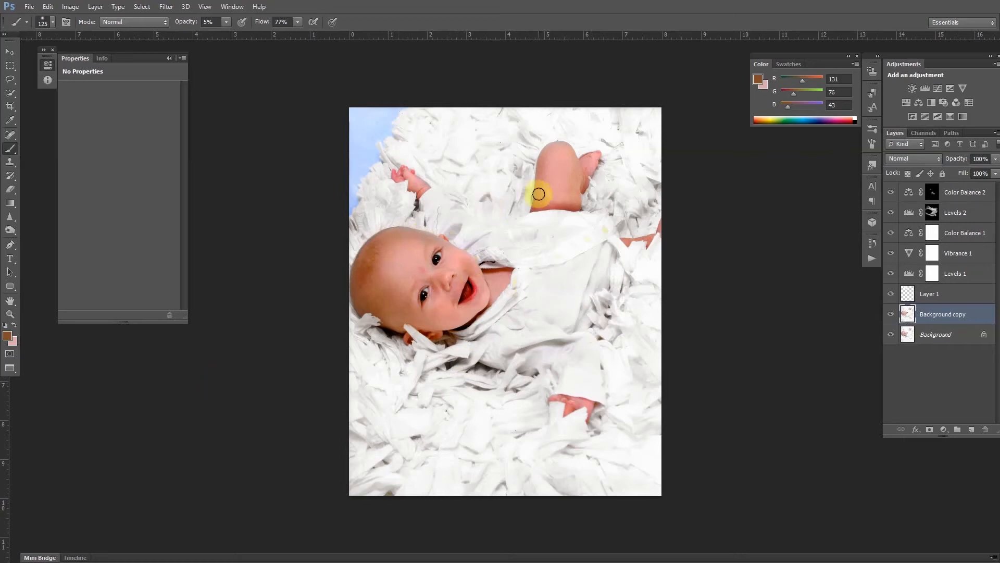
pyautogui.moveTo(546, 150)
pyautogui.mouseDown()
pyautogui.moveTo(539, 202)
pyautogui.moveTo(547, 153)
pyautogui.moveTo(542, 198)
pyautogui.moveTo(567, 204)
pyautogui.moveTo(576, 197)
pyautogui.moveTo(573, 162)
pyautogui.moveTo(575, 197)
pyautogui.moveTo(557, 201)
pyautogui.moveTo(574, 163)
pyautogui.moveTo(581, 171)
pyautogui.moveTo(589, 157)
pyautogui.moveTo(567, 418)
pyautogui.moveTo(560, 399)
pyautogui.moveTo(585, 406)
pyautogui.moveTo(558, 399)
pyautogui.moveTo(565, 403)
pyautogui.moveTo(630, 235)
pyautogui.mouseUp()
pyautogui.moveTo(404, 155)
pyautogui.mouseDown()
pyautogui.moveTo(422, 186)
pyautogui.moveTo(399, 163)
pyautogui.mouseUp()
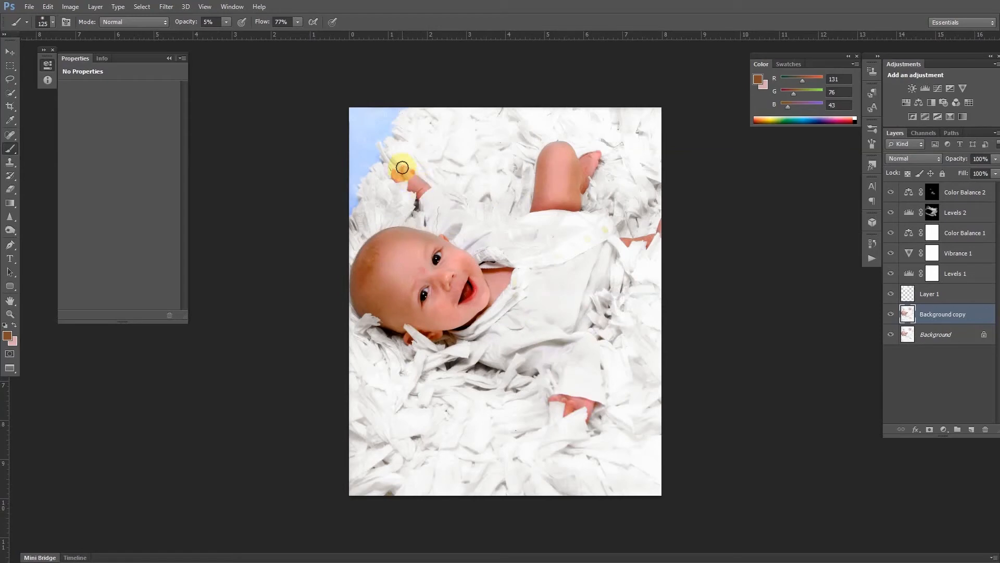
# Toggle the Background copy layer's visibility to compare the painted skin before and after.
pyautogui.click(891, 314)
pyautogui.click(891, 315)
pyautogui.click(894, 316)
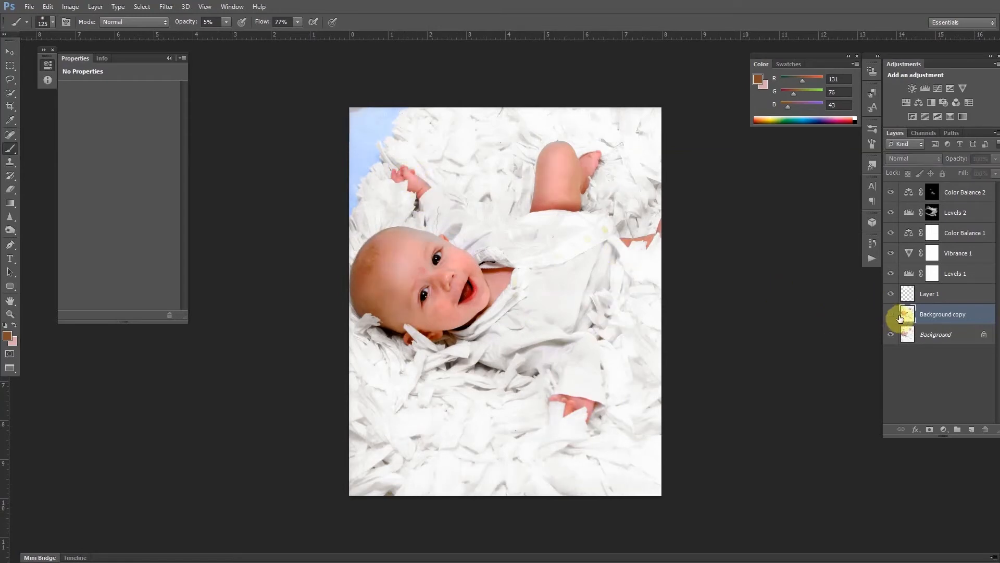
pyautogui.click(895, 316)
# Zoom in and remove blemishes on the baby's forehead, cheek and shirt with the Spot Healing Brush Tool.
pyautogui.hotkey('ctrl', '+')
pyautogui.hotkey('ctrl', '+')
pyautogui.scroll(3, 381, 266)
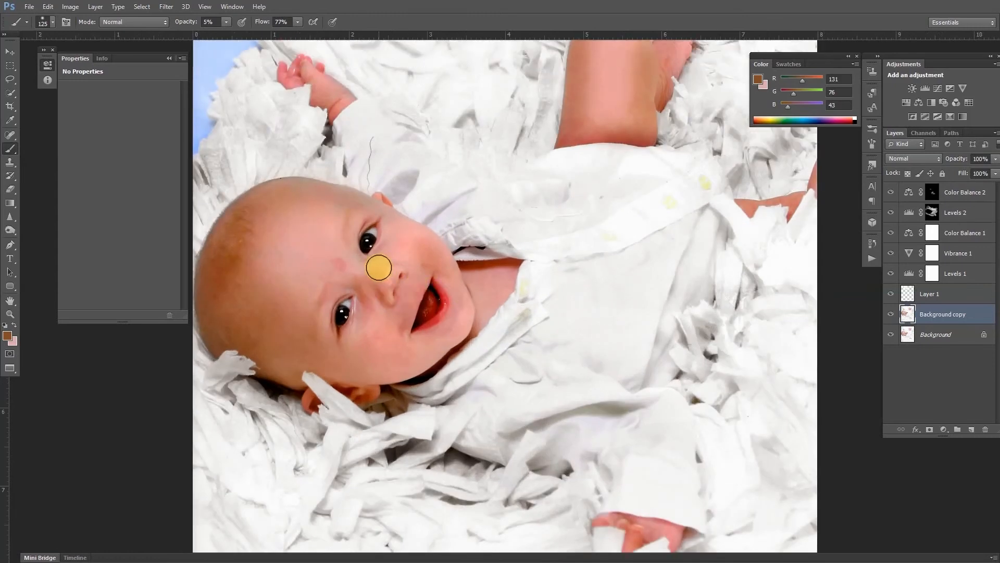
pyautogui.scroll(1, 381, 266)
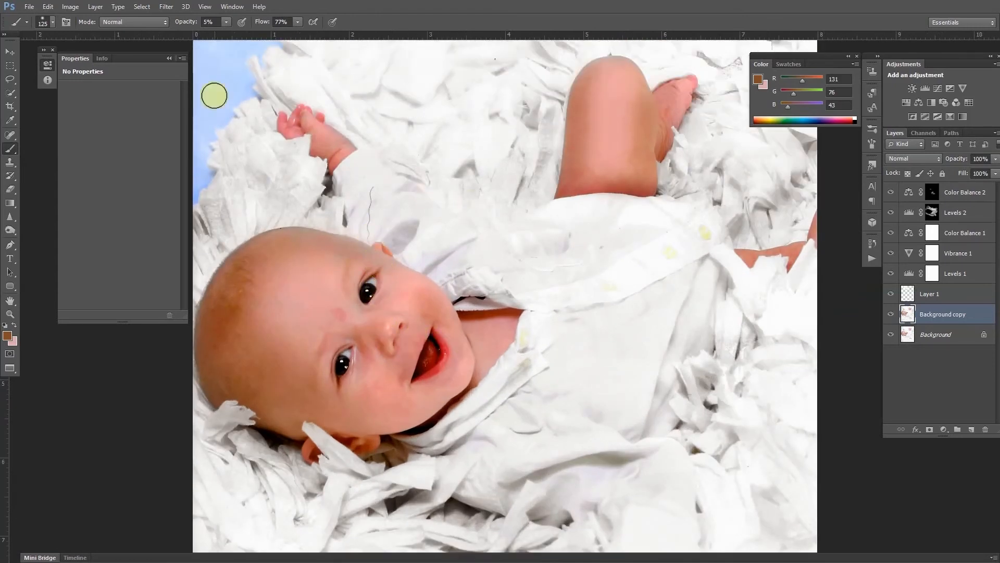
pyautogui.click(13, 137)
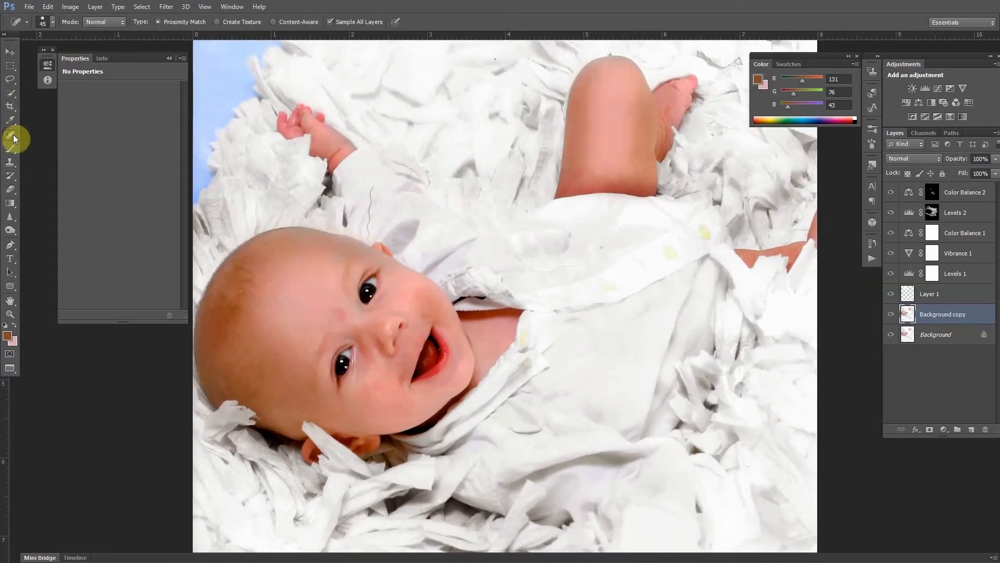
pyautogui.press('w')
pyautogui.click(13, 137)
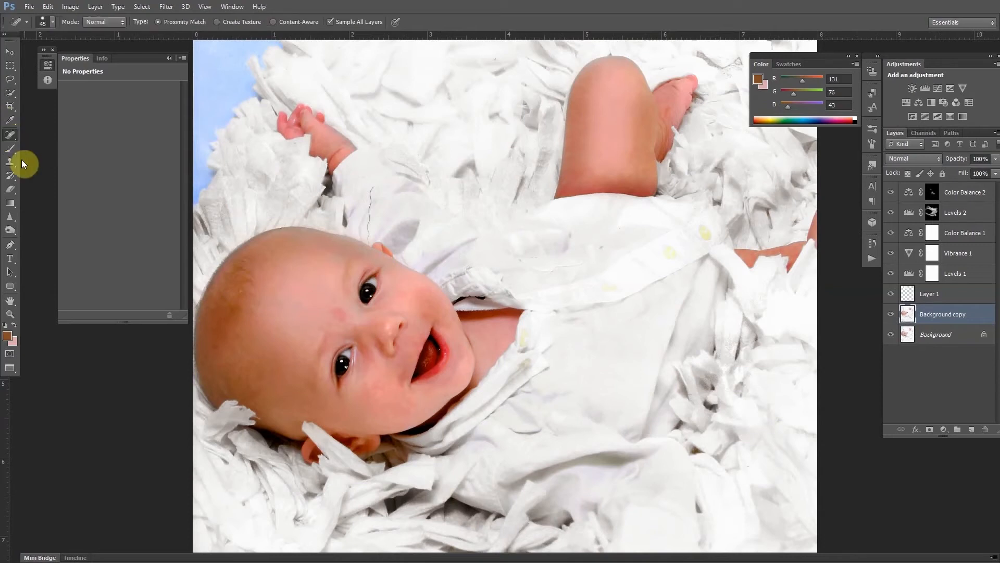
pyautogui.click(15, 136)
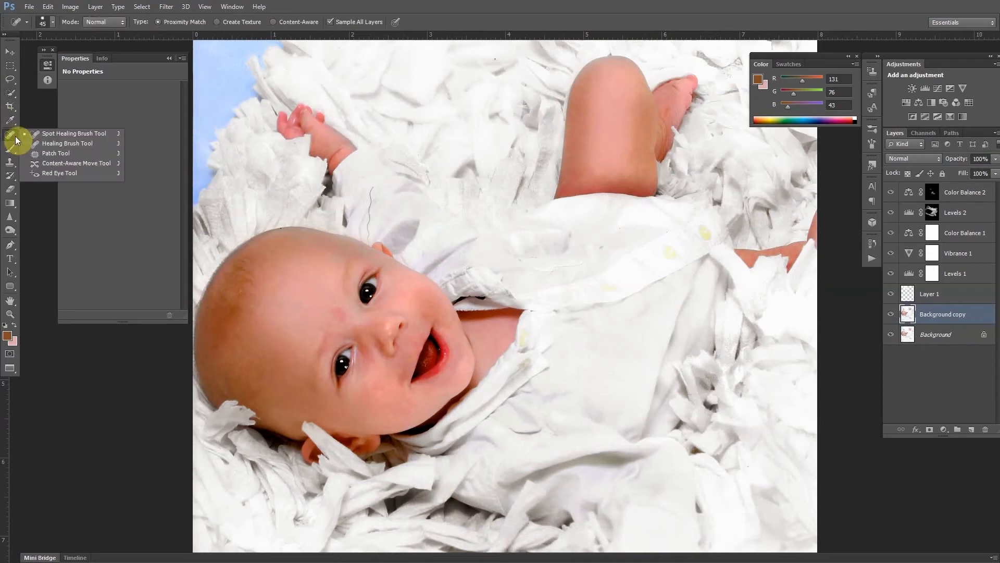
pyautogui.click(15, 136)
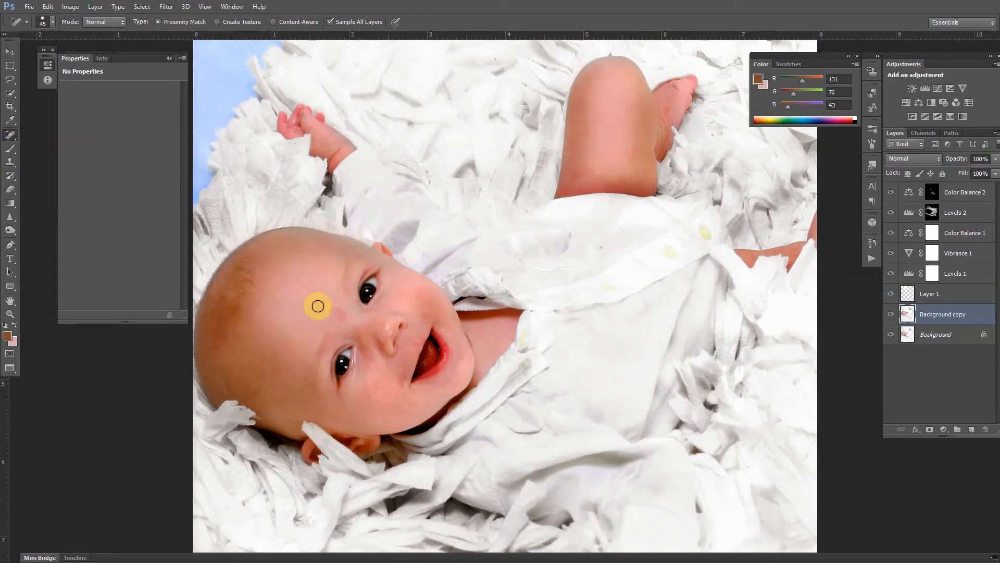
pyautogui.moveTo(332, 313); pyautogui.dragTo(361, 319)
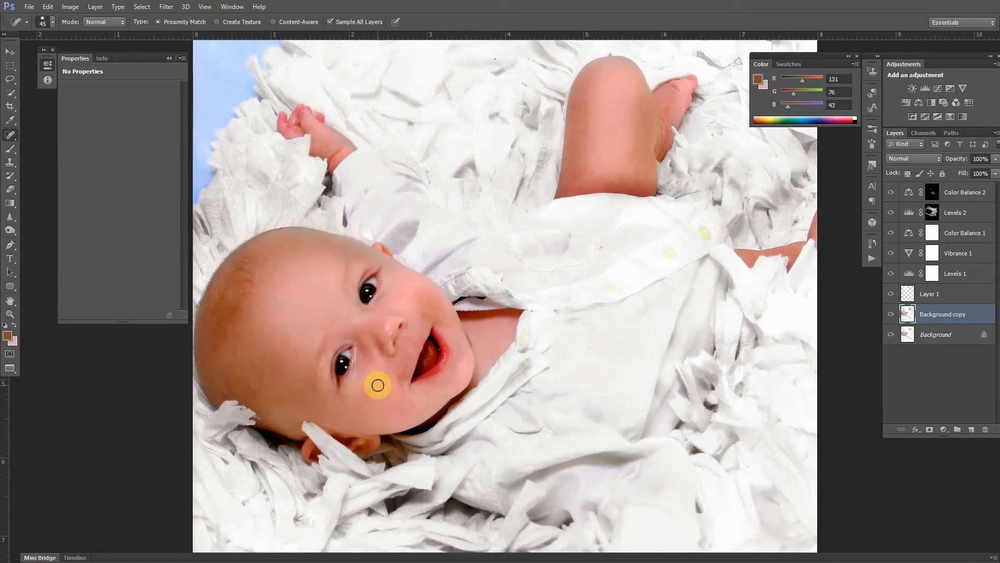
pyautogui.moveTo(384, 383); pyautogui.dragTo(382, 393)
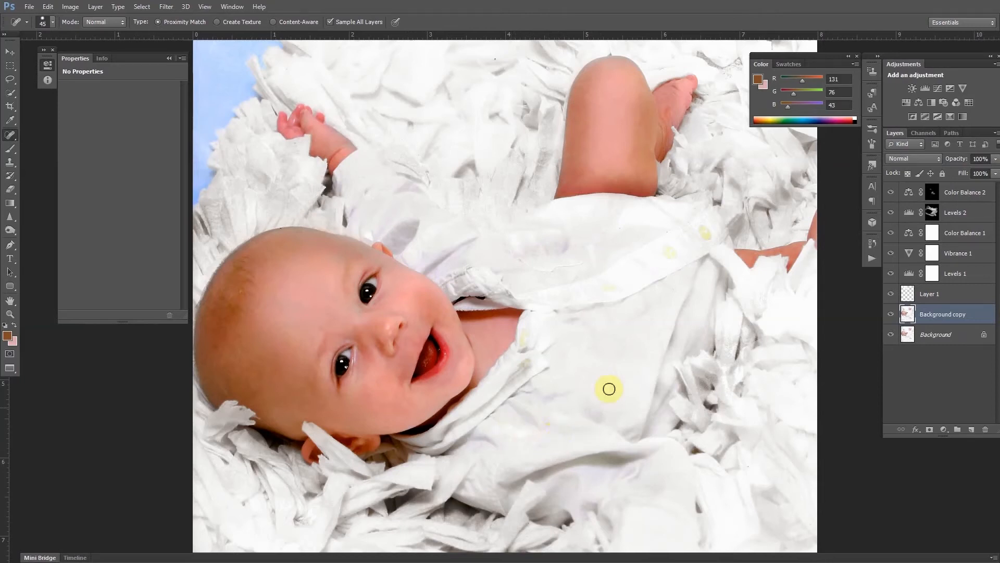
pyautogui.click(683, 208)
# Sharpen the baby's eyes and hair edge with the Sharpen tool at 50% strength, enlarging the brush to 175 px.
pyautogui.scroll(-5, 530, 361)
pyautogui.scroll(7, 492, 330)
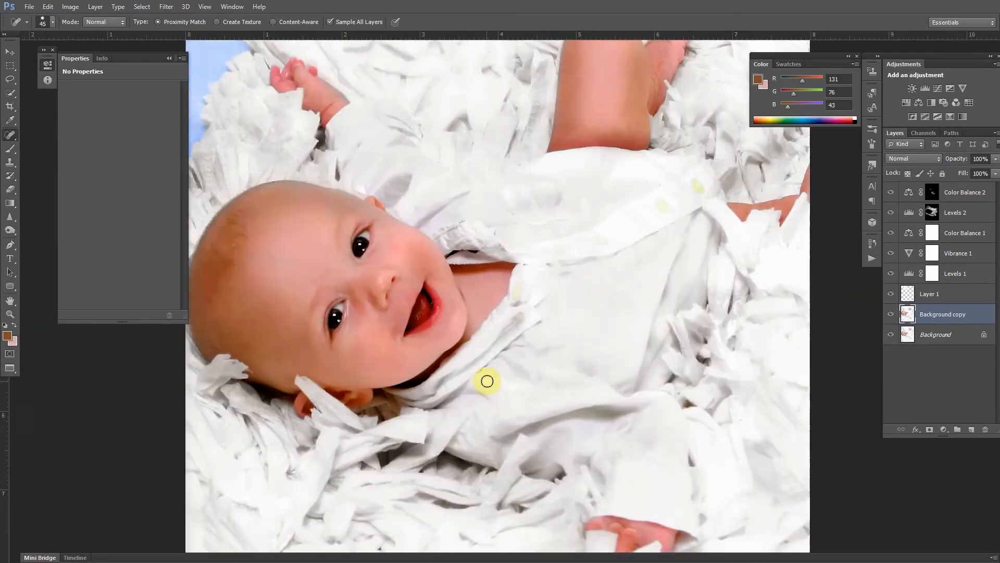
pyautogui.scroll(-3, 523, 379)
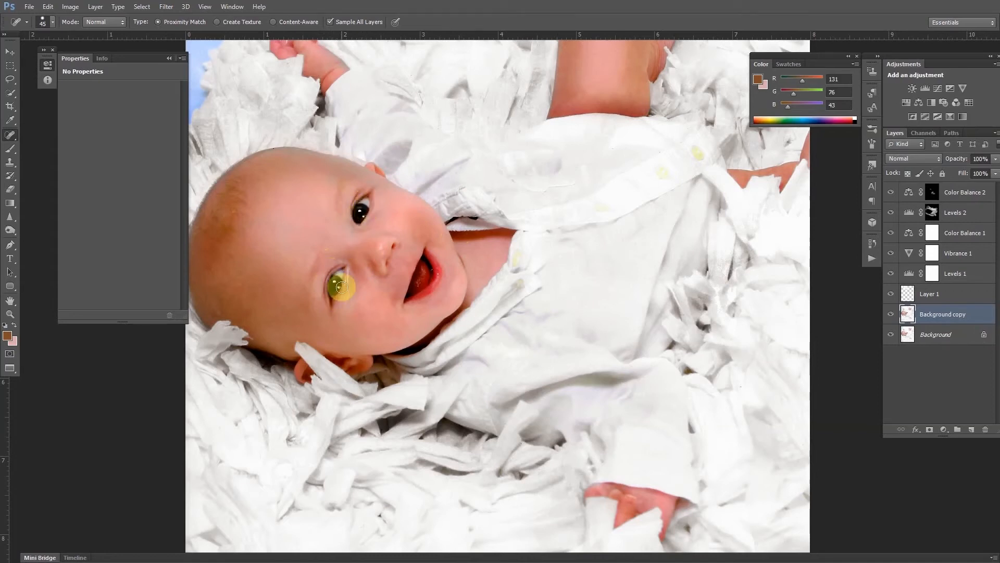
pyautogui.click(9, 217)
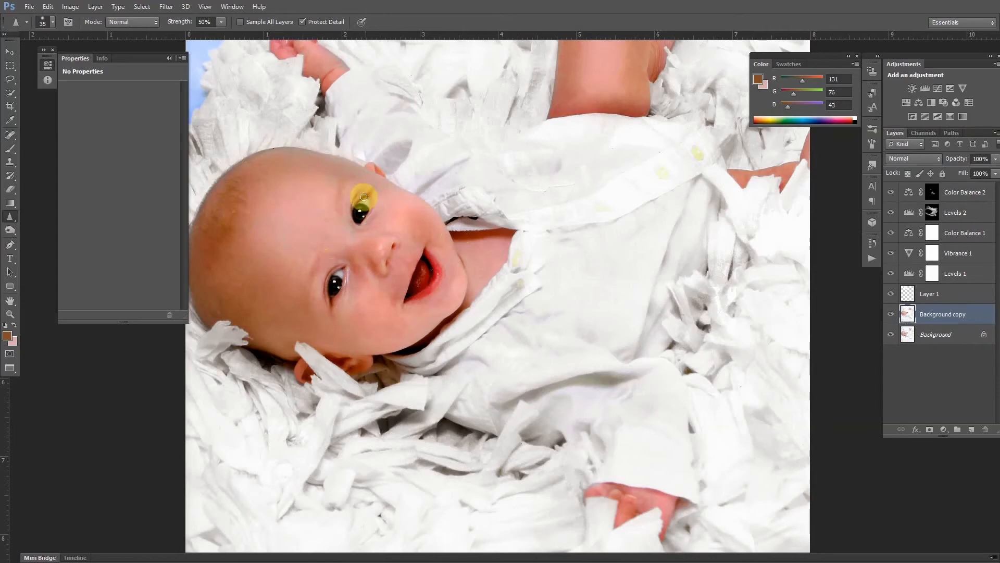
pyautogui.moveTo(367, 200)
pyautogui.mouseDown()
pyautogui.moveTo(359, 221)
pyautogui.moveTo(368, 201)
pyautogui.mouseUp()
pyautogui.moveTo(330, 282)
pyautogui.mouseDown()
pyautogui.moveTo(340, 272)
pyautogui.moveTo(334, 299)
pyautogui.moveTo(342, 269)
pyautogui.moveTo(330, 294)
pyautogui.mouseUp()
pyautogui.press(']')
pyautogui.press(']')
pyautogui.press(']')
pyautogui.press(']')
pyautogui.press(']')
pyautogui.press(']')
pyautogui.moveTo(244, 188); pyautogui.dragTo(230, 189)
pyautogui.press(']')
pyautogui.press(']')
pyautogui.press(']')
pyautogui.press(']')
pyautogui.press(']')
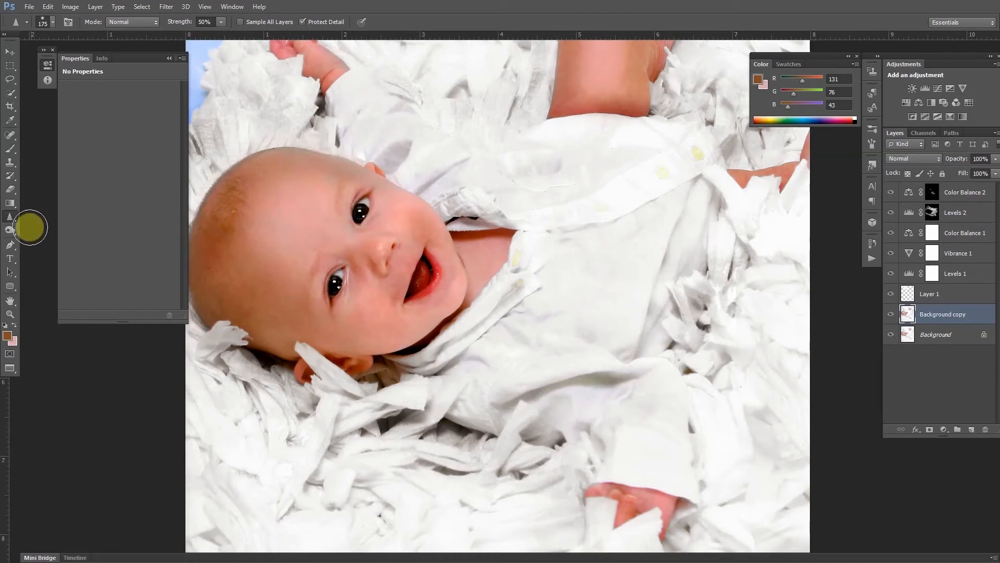
pyautogui.click(9, 230)
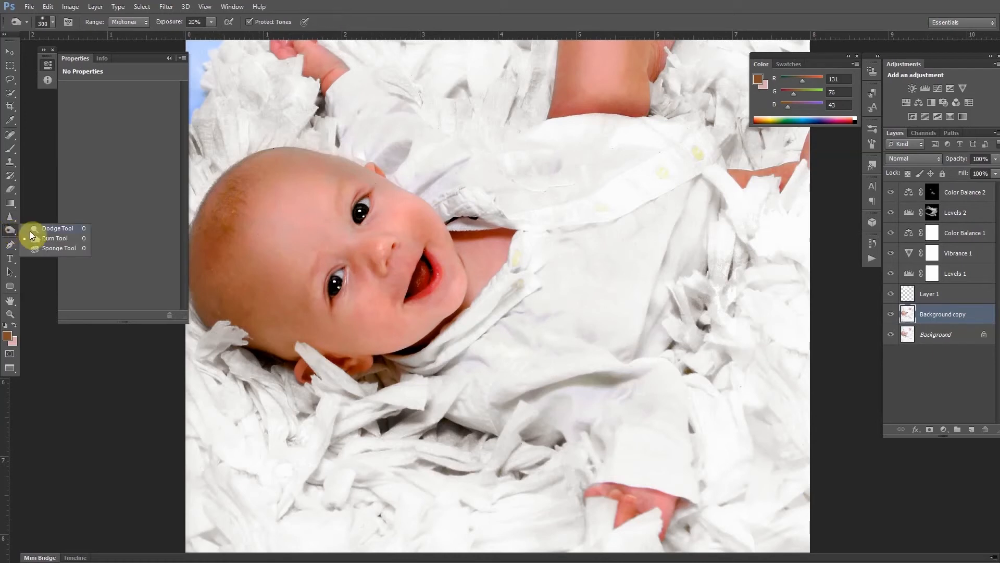
pyautogui.click(31, 232)
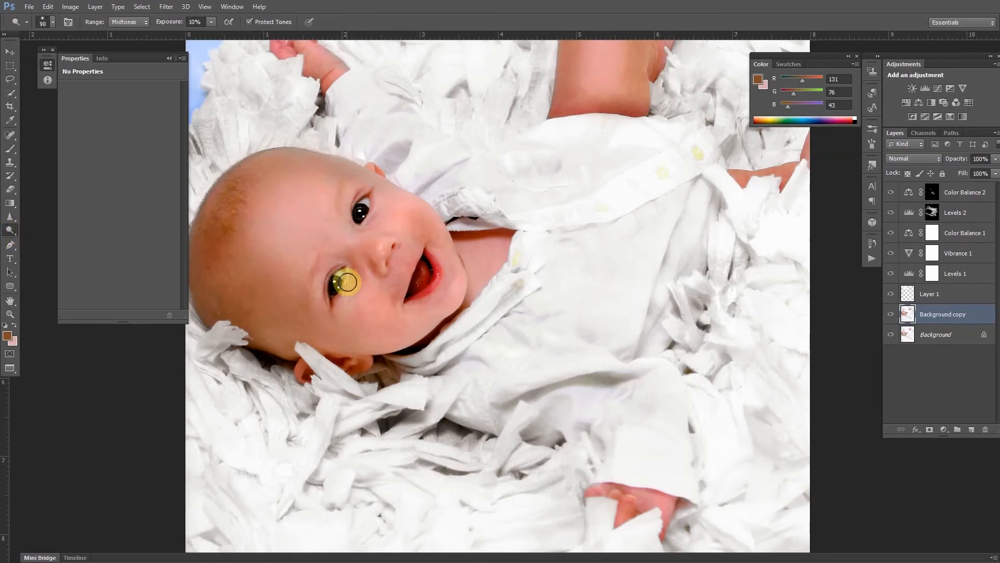
pyautogui.press('[')
pyautogui.press('[')
pyautogui.scroll(-3, 466, 313)
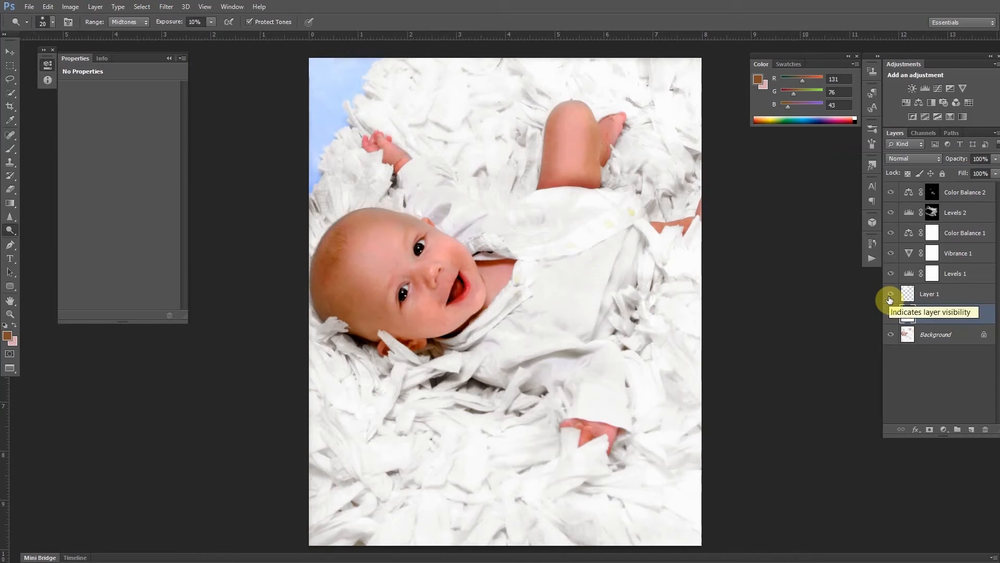
# Stamp all visible layers into a new merged layer at the top of the stack.
pyautogui.click(978, 195)
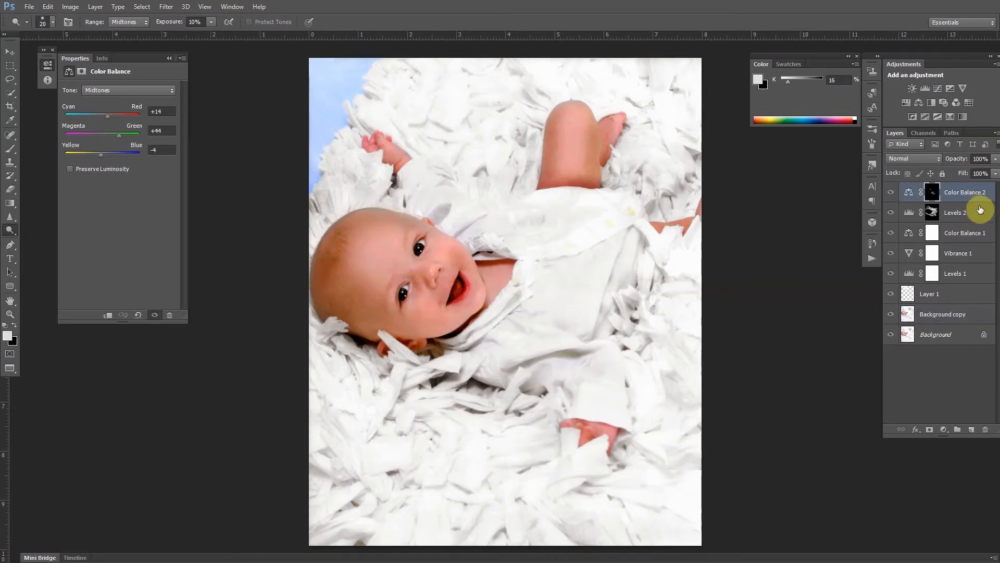
pyautogui.hotkey('ctrl', 'alt', 'shift', 'e')
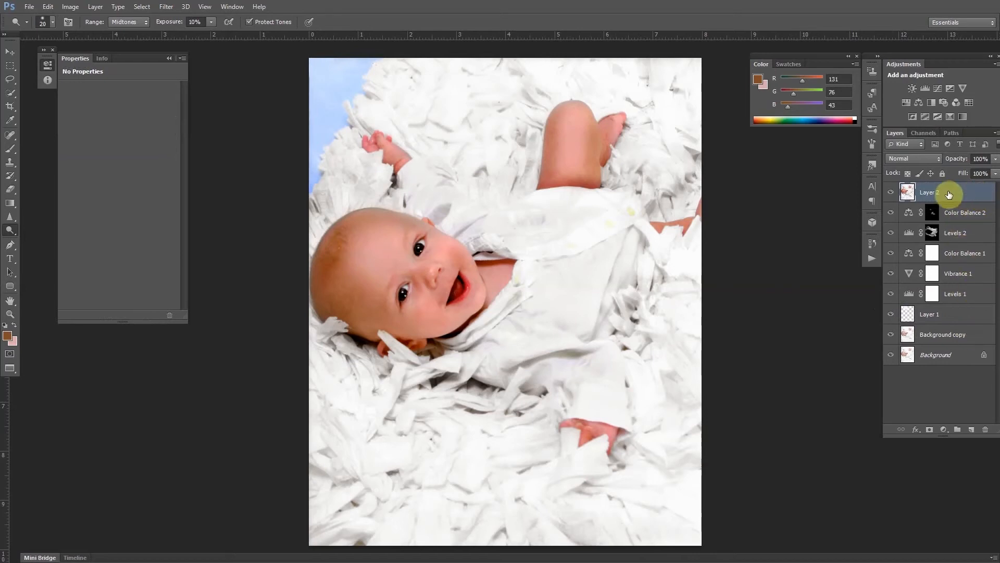
# Hide the layers beneath Layer 2 and toggle Layer 2 on and off to compare the result with the original.
pyautogui.moveTo(891, 212); pyautogui.dragTo(892, 353)
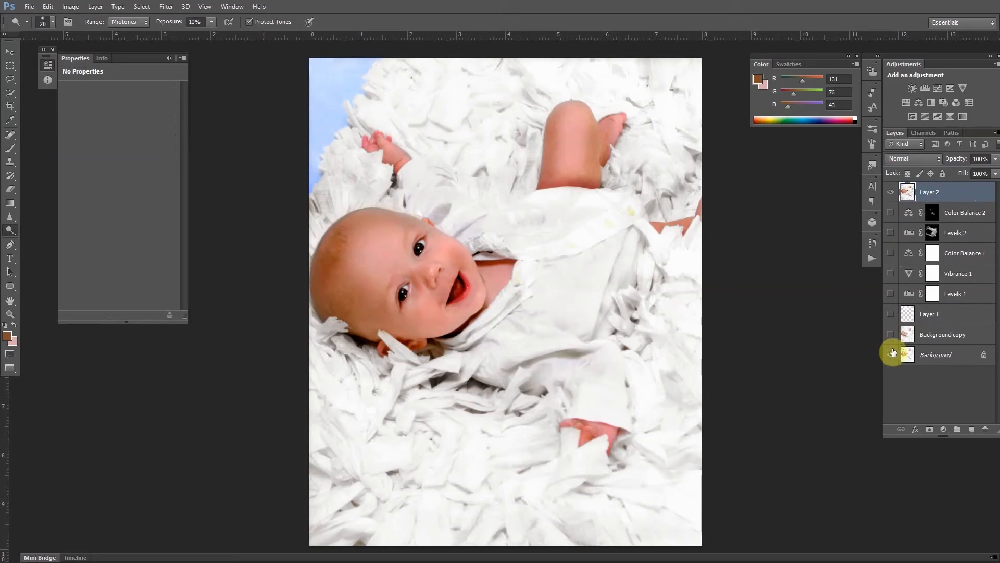
pyautogui.click(891, 194)
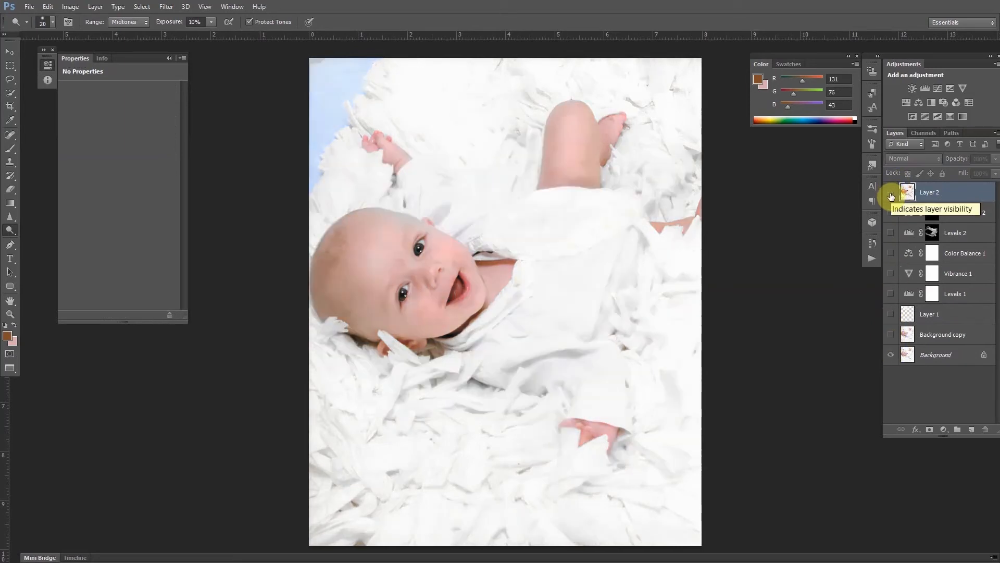
pyautogui.click(891, 194)
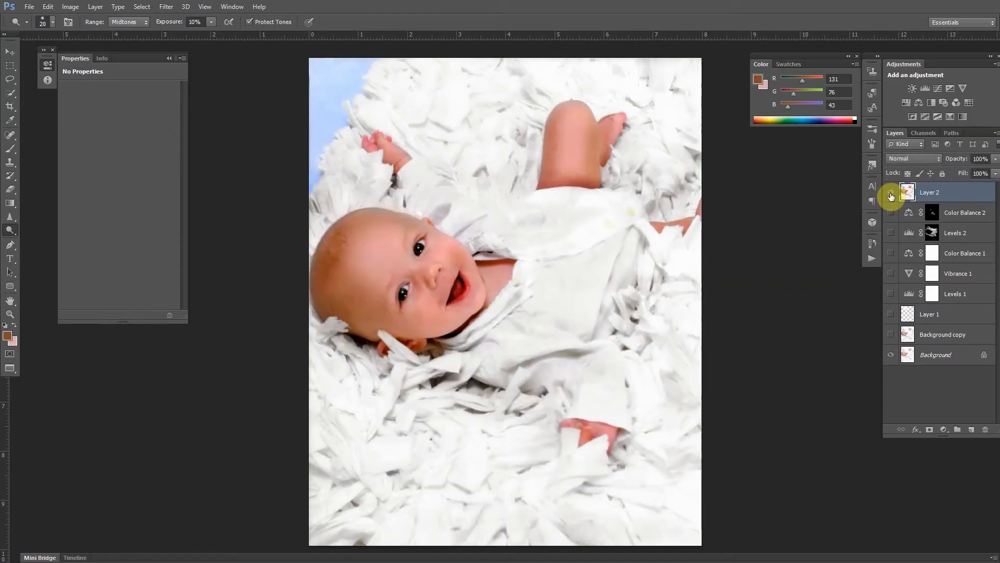
pyautogui.click(891, 194)
pyautogui.click(891, 195)
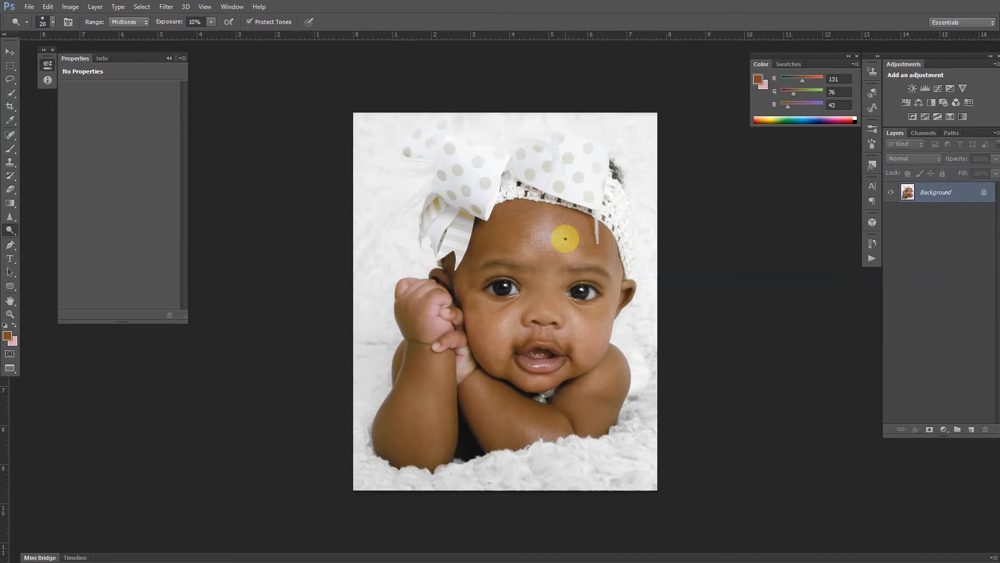
# Duplicate the new photo's Background layer and add a Levels adjustment with the black input set to 37.
pyautogui.moveTo(960, 193); pyautogui.dragTo(971, 429)
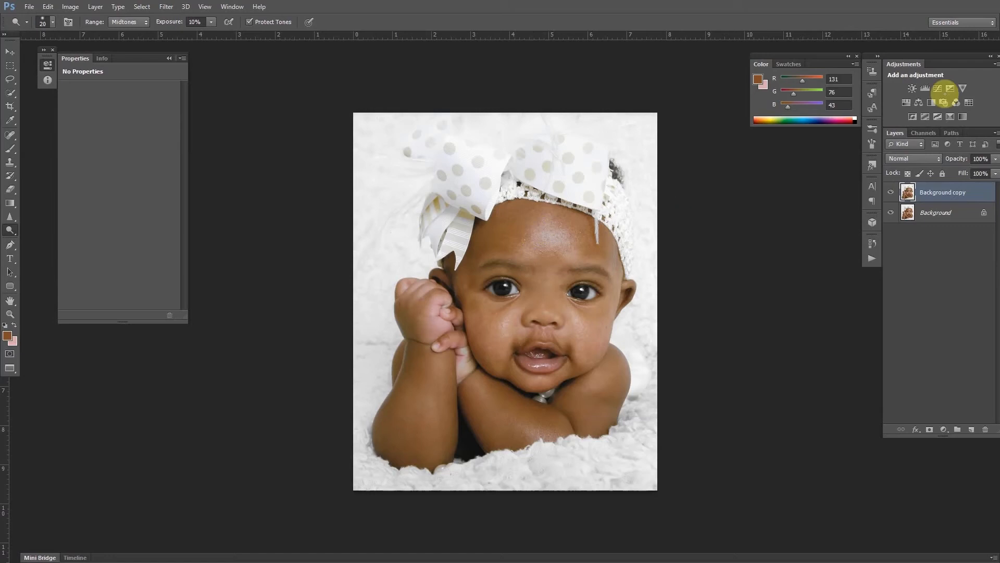
pyautogui.click(926, 89)
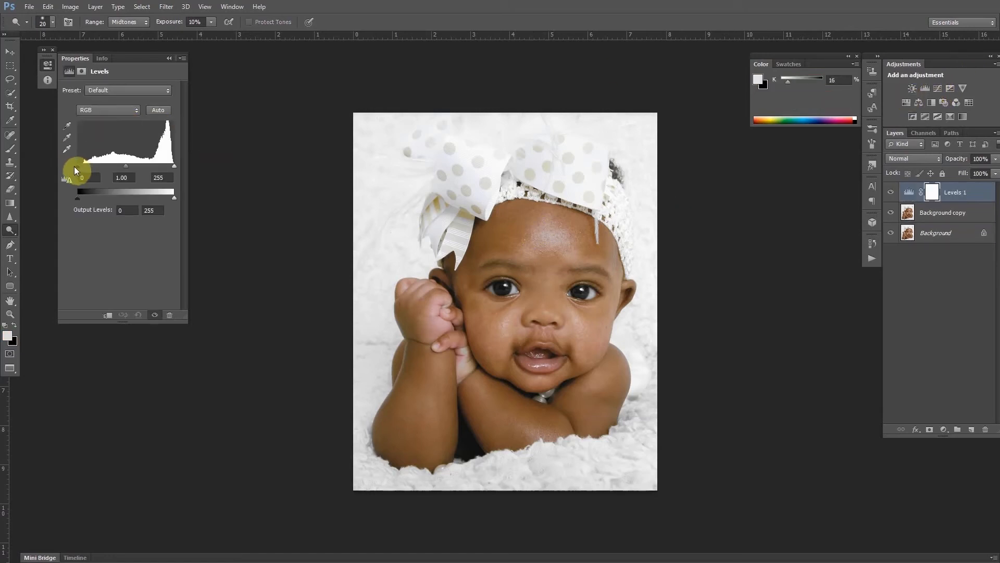
pyautogui.moveTo(76, 166); pyautogui.dragTo(88, 163)
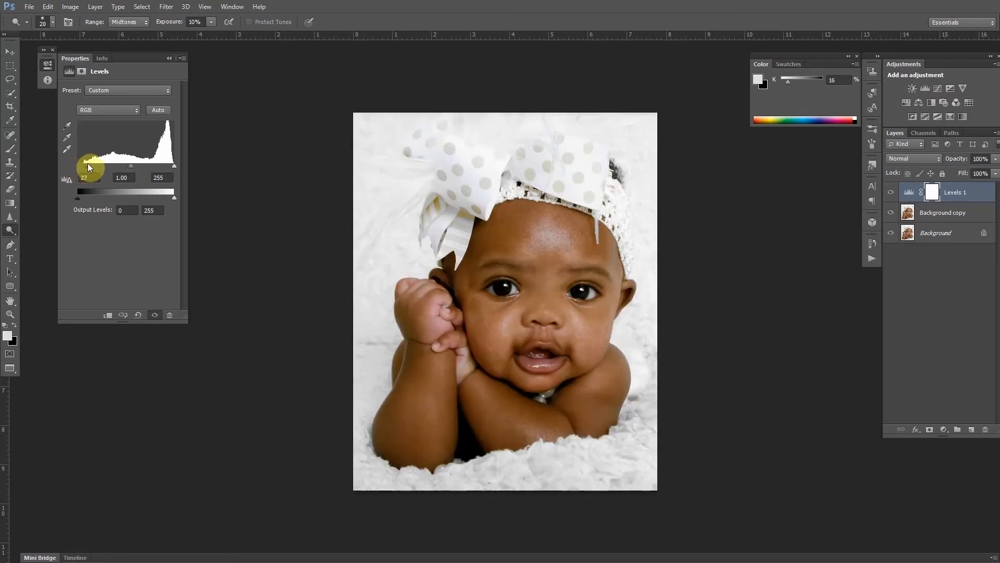
pyautogui.moveTo(174, 165); pyautogui.dragTo(173, 167)
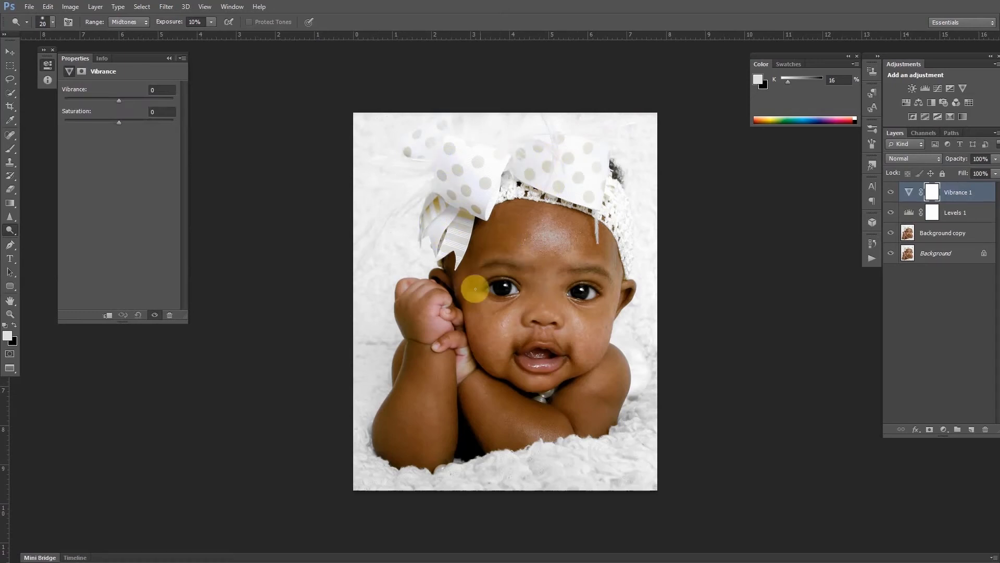
# Set the Vibrance adjustment to +5 vibrance and +9 saturation.
pyautogui.moveTo(120, 101); pyautogui.dragTo(121, 125)
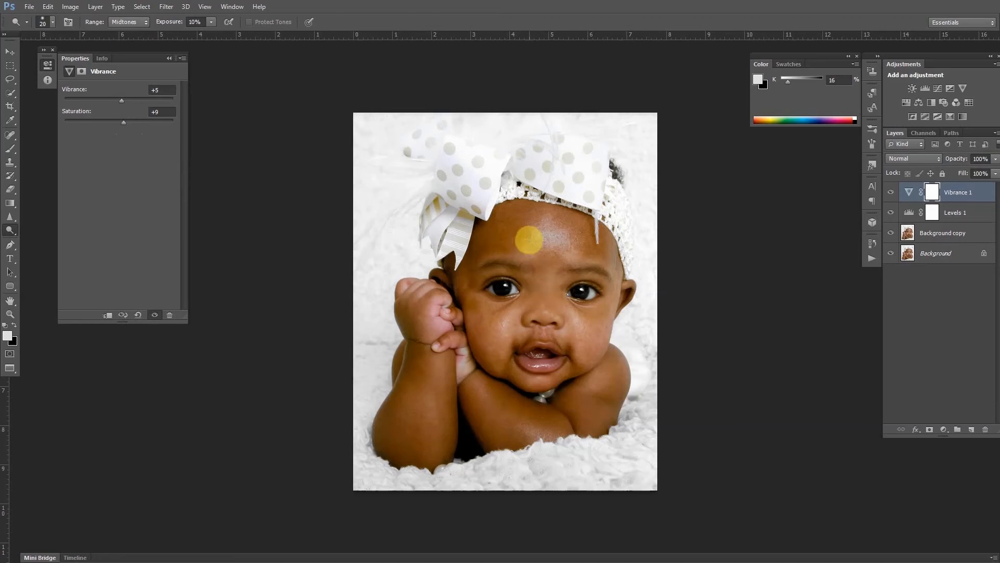
# Add a Color Balance adjustment with midtones Cyan-Red at +15 and Magenta-Green at -4, and adjust the Yellow-Blue slider.
pyautogui.click(919, 103)
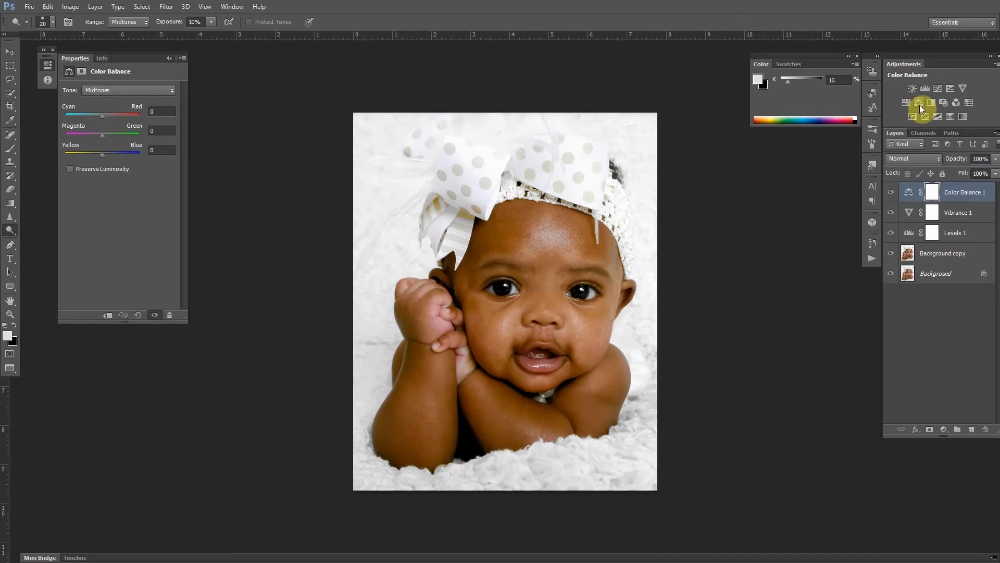
pyautogui.moveTo(100, 117); pyautogui.dragTo(108, 117)
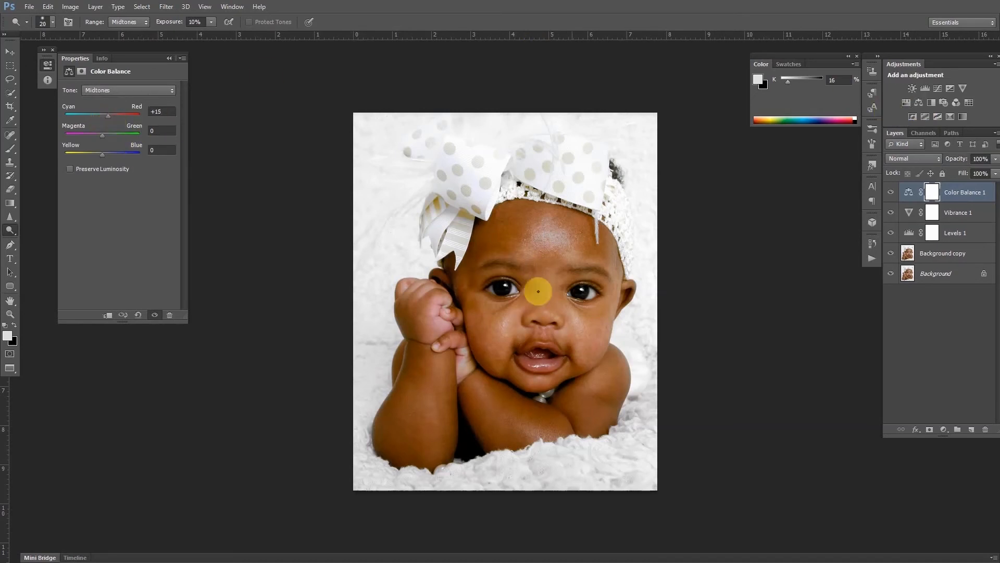
pyautogui.click(101, 136)
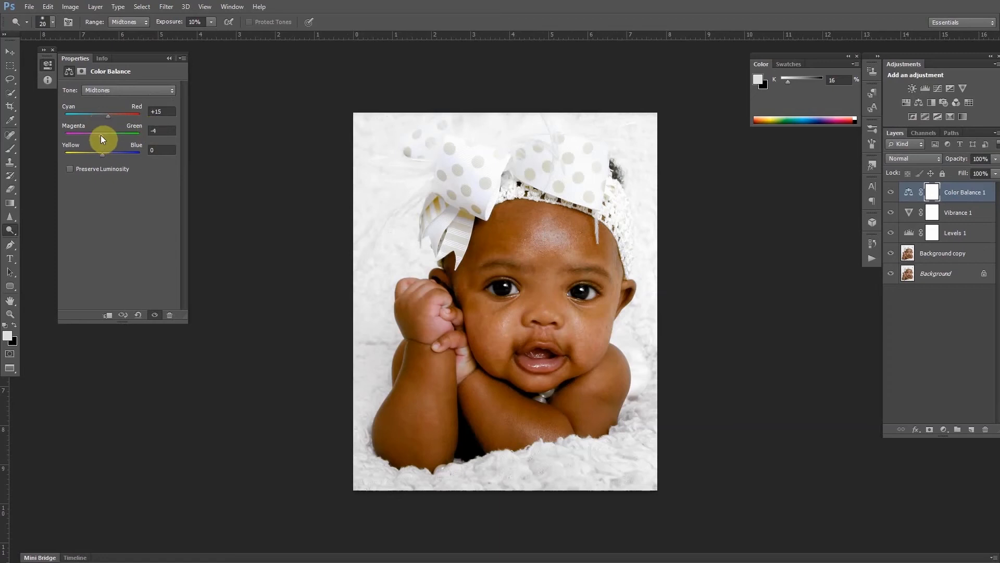
pyautogui.moveTo(99, 135); pyautogui.dragTo(101, 155)
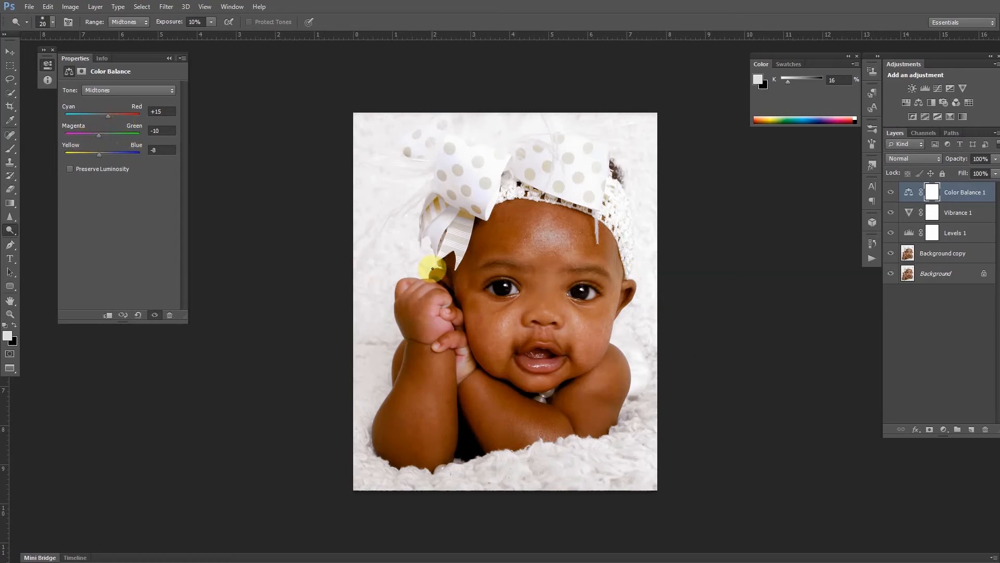
# Add a second Levels adjustment with the black input at 103 and display its mask overlay.
pyautogui.click(925, 90)
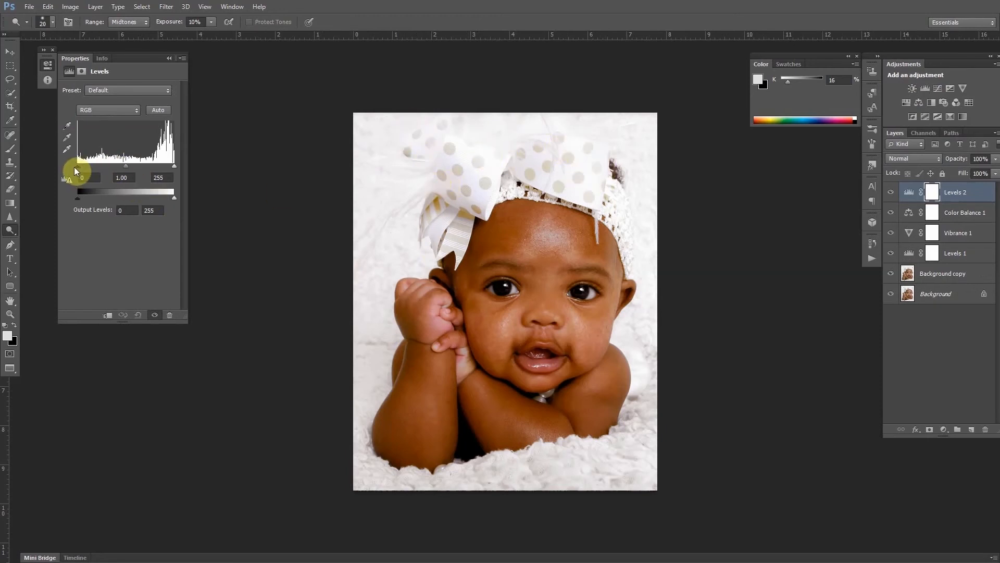
pyautogui.moveTo(77, 167); pyautogui.dragTo(118, 165)
pyautogui.press('\\')
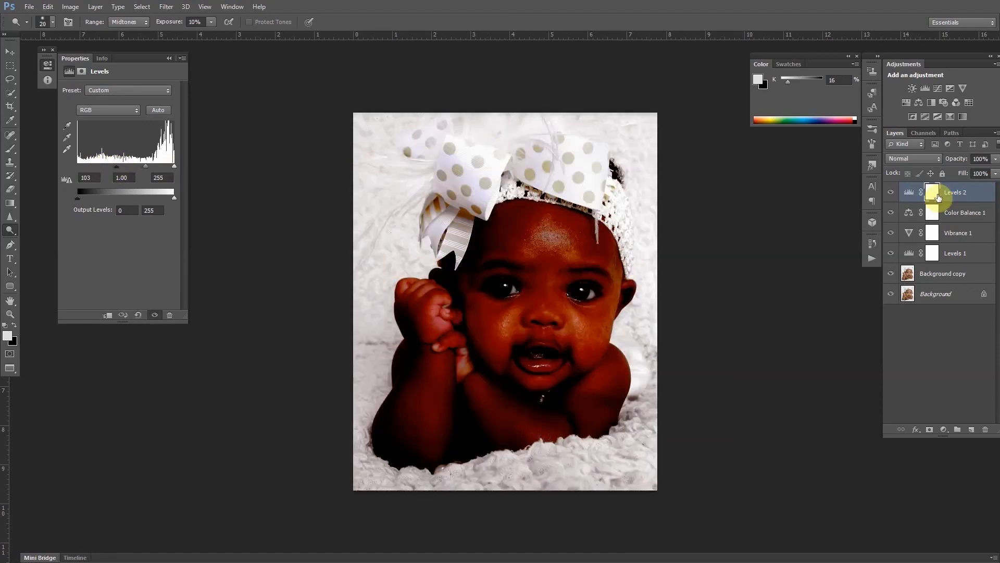
# Invert the Levels 2 mask to black and paint it back in over the bow and headband with a white brush at 20% opacity.
pyautogui.hotkey('ctrl', 'i')
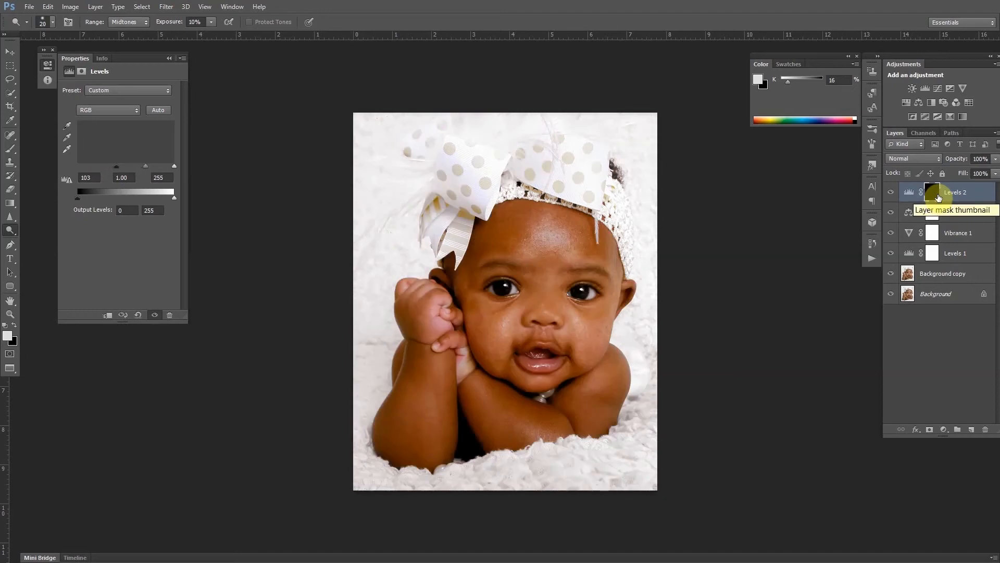
pyautogui.press('b')
pyautogui.press('1')
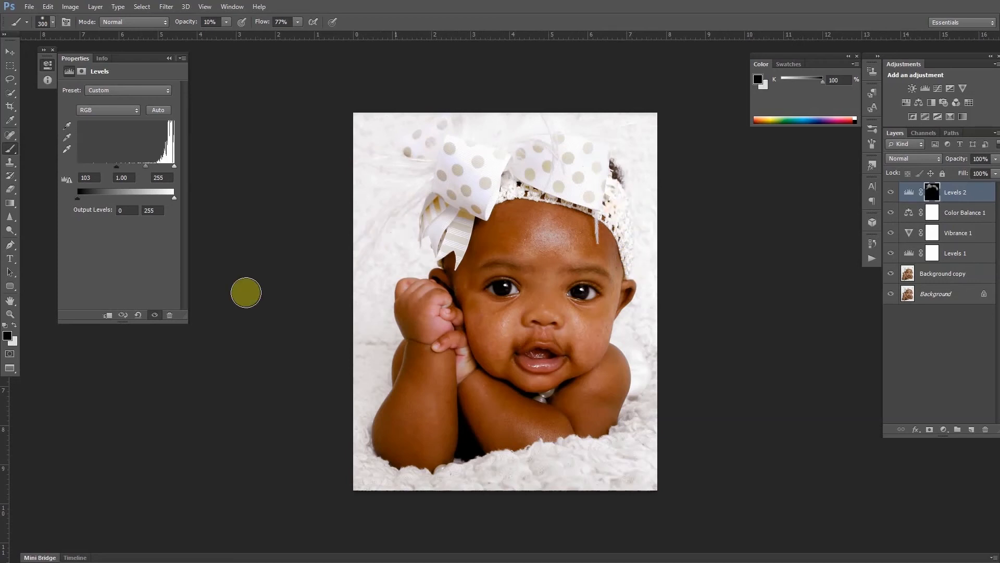
pyautogui.click(14, 325)
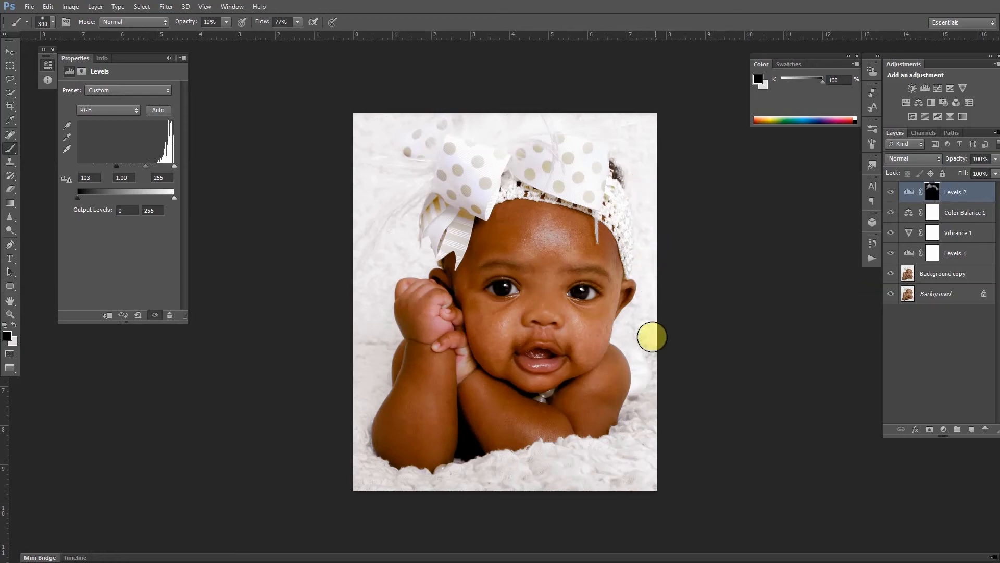
pyautogui.click(890, 195)
pyautogui.click(890, 195)
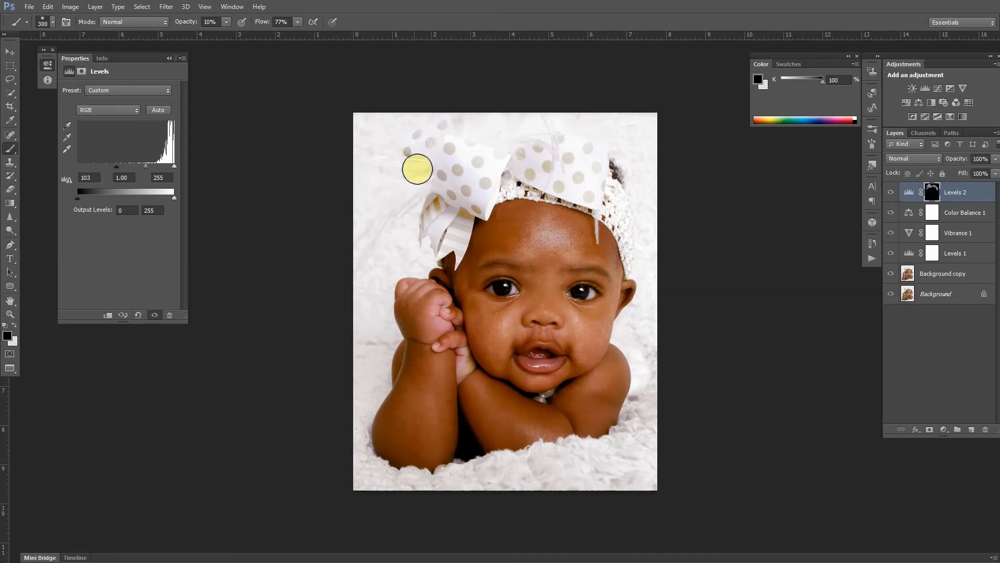
pyautogui.press('x')
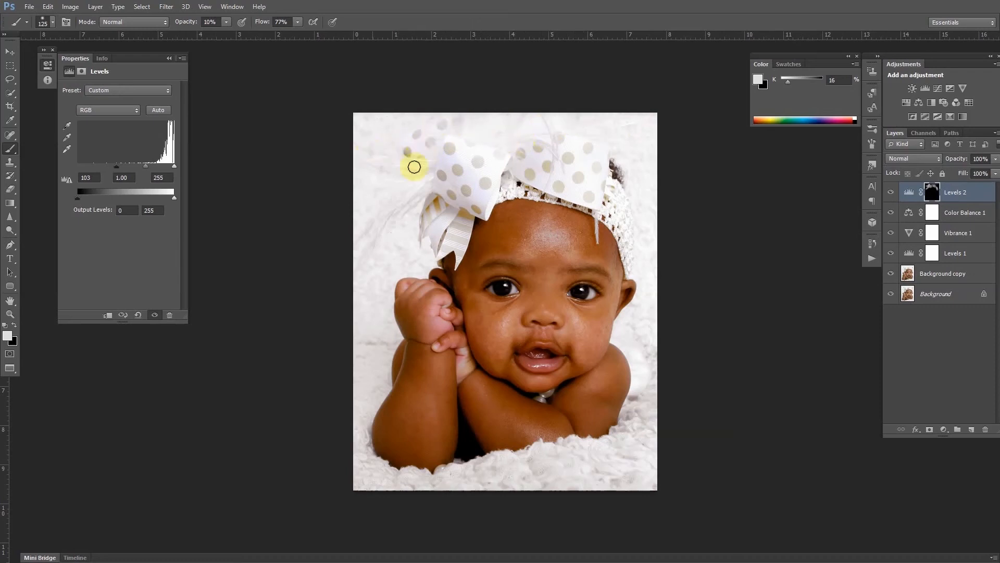
pyautogui.press('1')
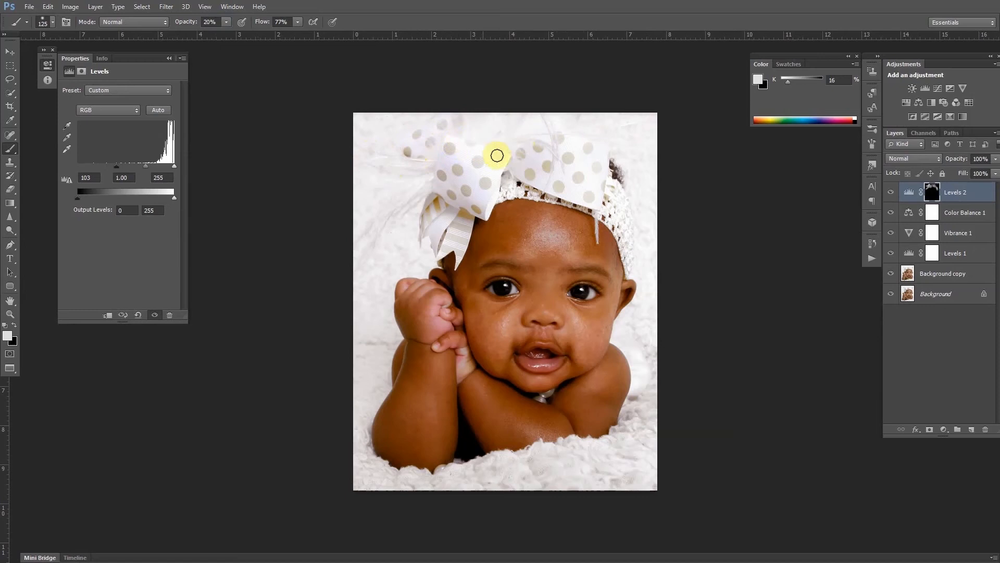
pyautogui.moveTo(496, 162); pyautogui.dragTo(611, 210)
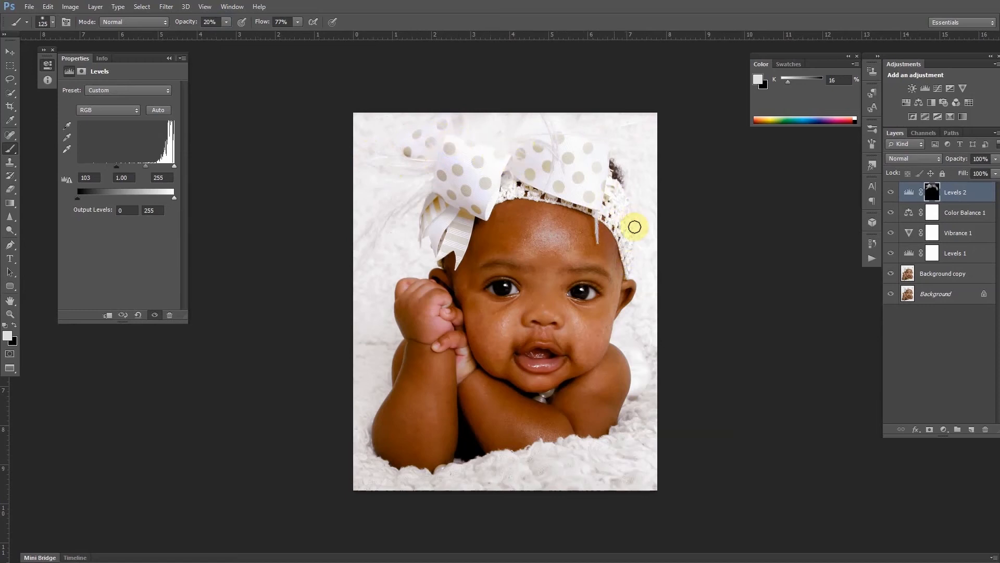
pyautogui.moveTo(598, 213)
pyautogui.mouseDown()
pyautogui.moveTo(514, 188)
pyautogui.moveTo(571, 201)
pyautogui.moveTo(453, 197)
pyautogui.mouseUp()
# Enlarge the brush to 200 px and paint the Levels 2 mask over the blanket along the bottom and edges.
pyautogui.click(959, 195)
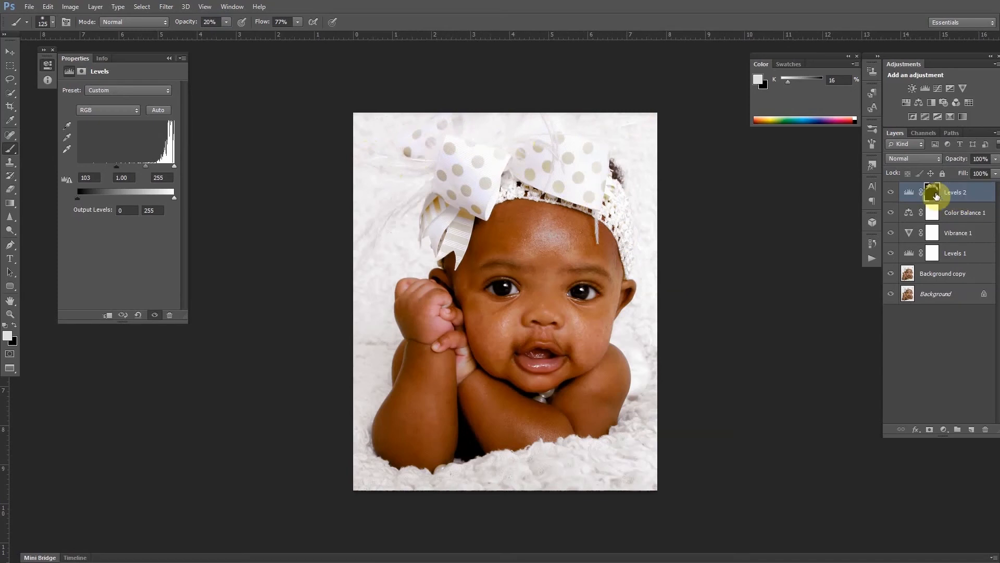
pyautogui.click(892, 193)
pyautogui.click(891, 193)
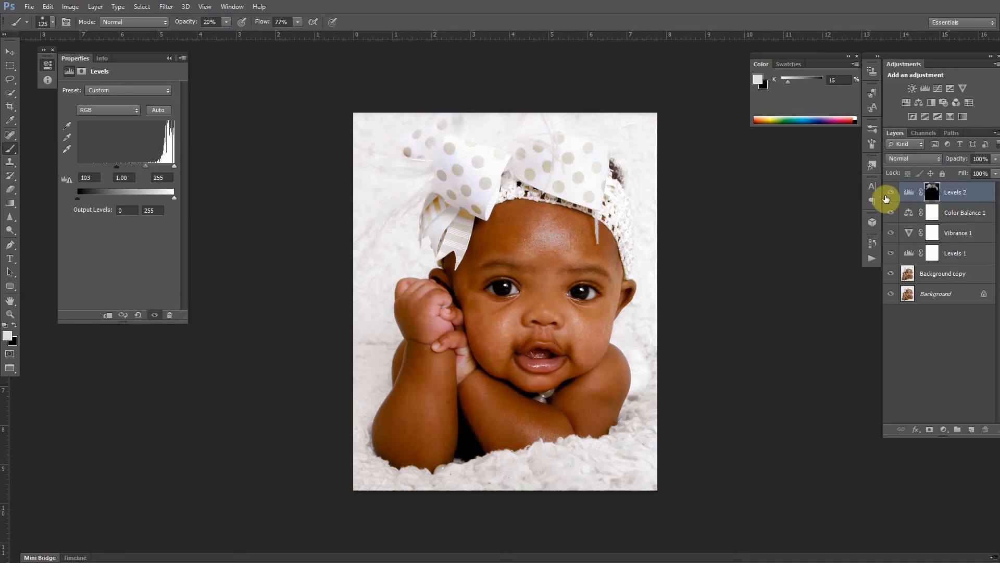
pyautogui.press(']')
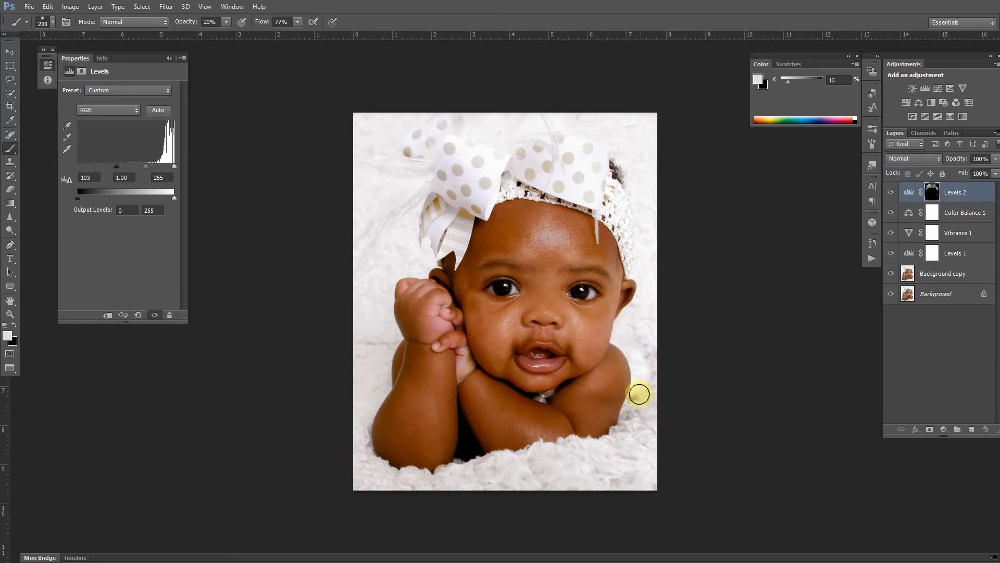
pyautogui.moveTo(639, 397)
pyautogui.mouseDown()
pyautogui.moveTo(601, 445)
pyautogui.moveTo(615, 446)
pyautogui.moveTo(557, 457)
pyautogui.moveTo(604, 454)
pyautogui.moveTo(546, 452)
pyautogui.moveTo(602, 448)
pyautogui.moveTo(494, 464)
pyautogui.mouseUp()
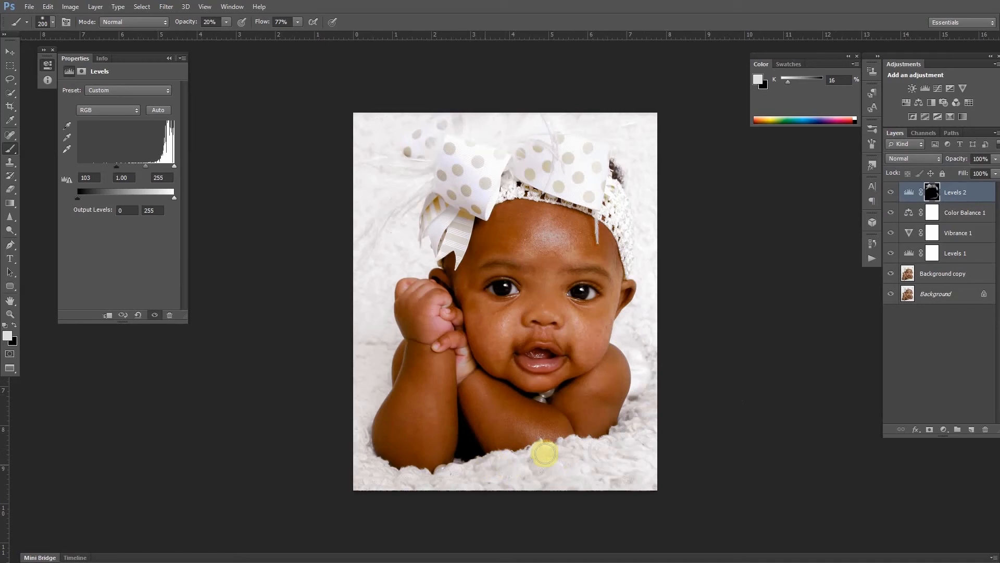
pyautogui.moveTo(610, 448)
pyautogui.mouseDown()
pyautogui.moveTo(424, 472)
pyautogui.moveTo(463, 475)
pyautogui.moveTo(435, 478)
pyautogui.moveTo(369, 466)
pyautogui.moveTo(453, 482)
pyautogui.moveTo(364, 457)
pyautogui.moveTo(359, 444)
pyautogui.moveTo(405, 481)
pyautogui.moveTo(375, 462)
pyautogui.moveTo(366, 416)
pyautogui.moveTo(381, 394)
pyautogui.moveTo(354, 417)
pyautogui.mouseUp()
pyautogui.moveTo(376, 382)
pyautogui.mouseDown()
pyautogui.moveTo(363, 420)
pyautogui.moveTo(389, 338)
pyautogui.moveTo(369, 411)
pyautogui.mouseUp()
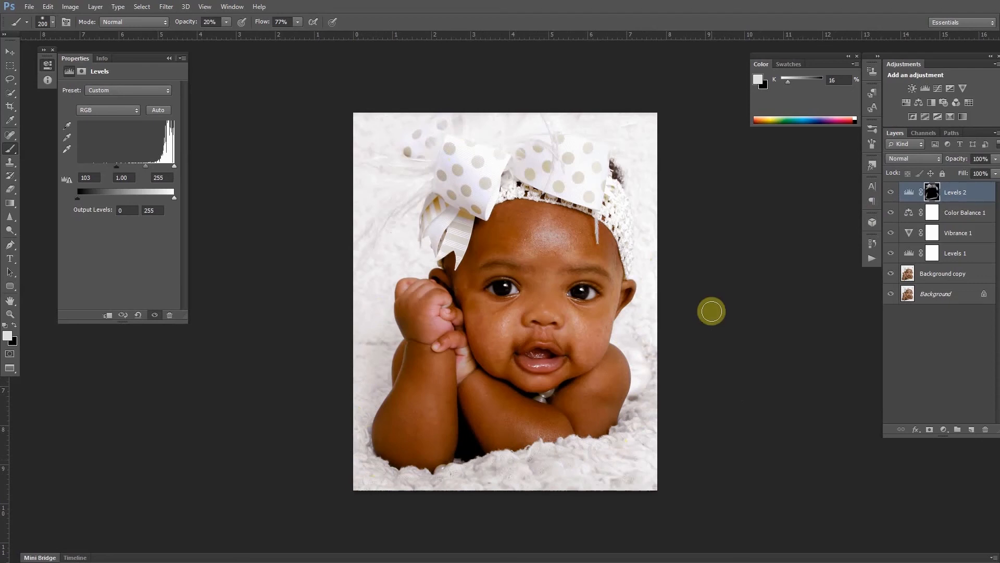
# Dodge the whites of both eyes on the Background copy layer with midtones at 10% exposure.
pyautogui.click(954, 277)
pyautogui.click(11, 235)
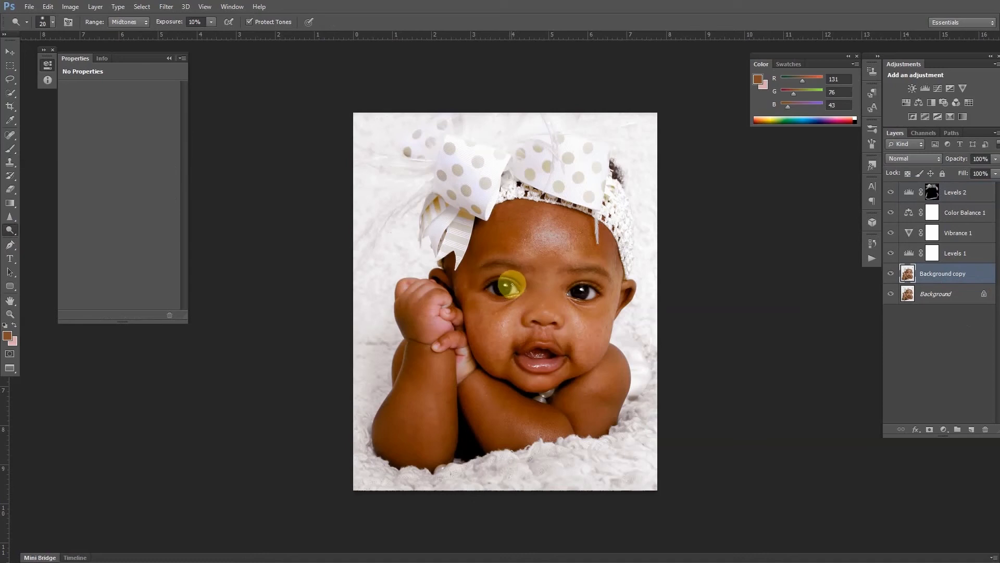
pyautogui.moveTo(512, 291); pyautogui.dragTo(494, 288)
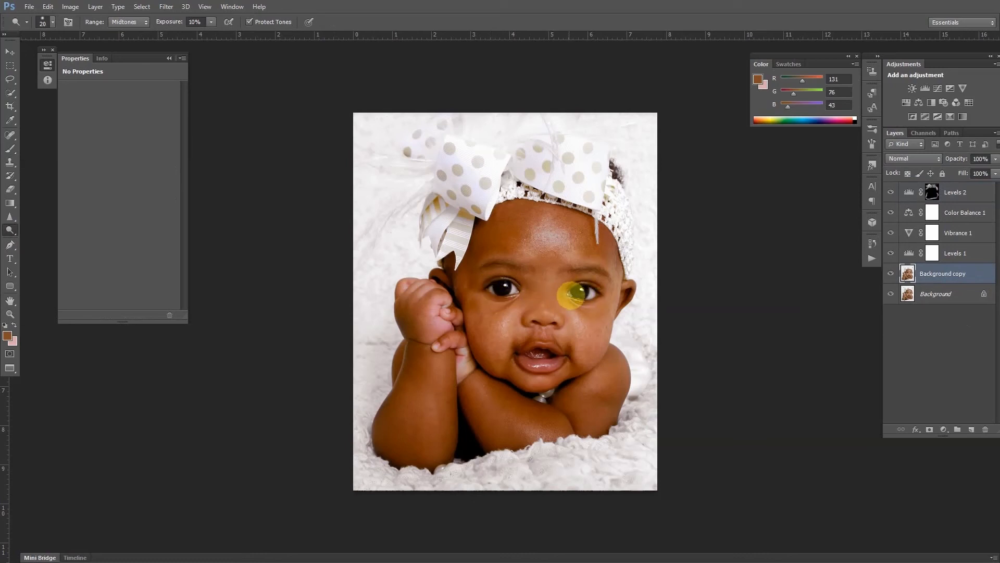
pyautogui.moveTo(571, 290); pyautogui.dragTo(591, 294)
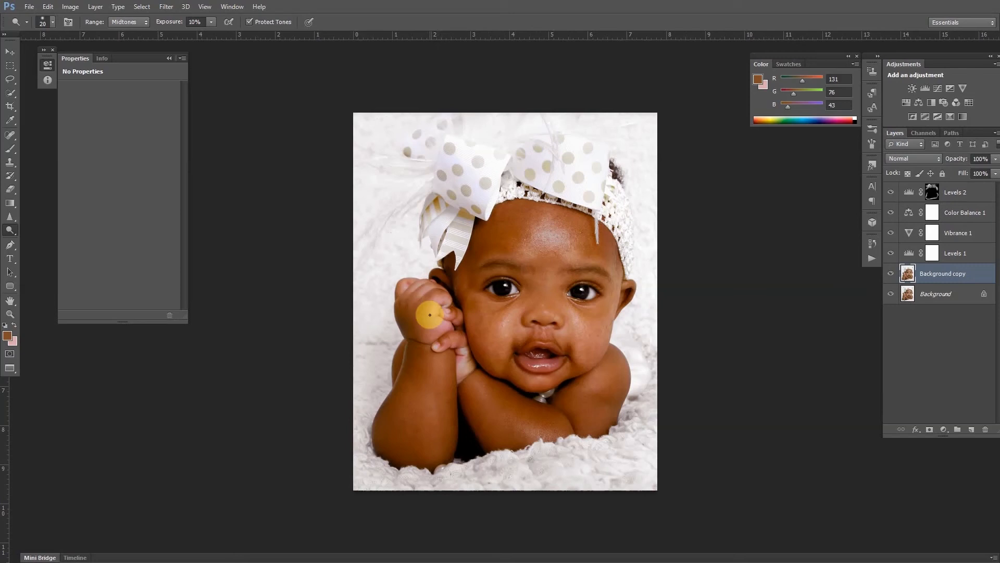
# Add a Color Balance adjustment on top with midtones Cyan-Red -25, Magenta-Green +14 and Yellow-Blue -11.
pyautogui.click(974, 191)
pyautogui.click(918, 103)
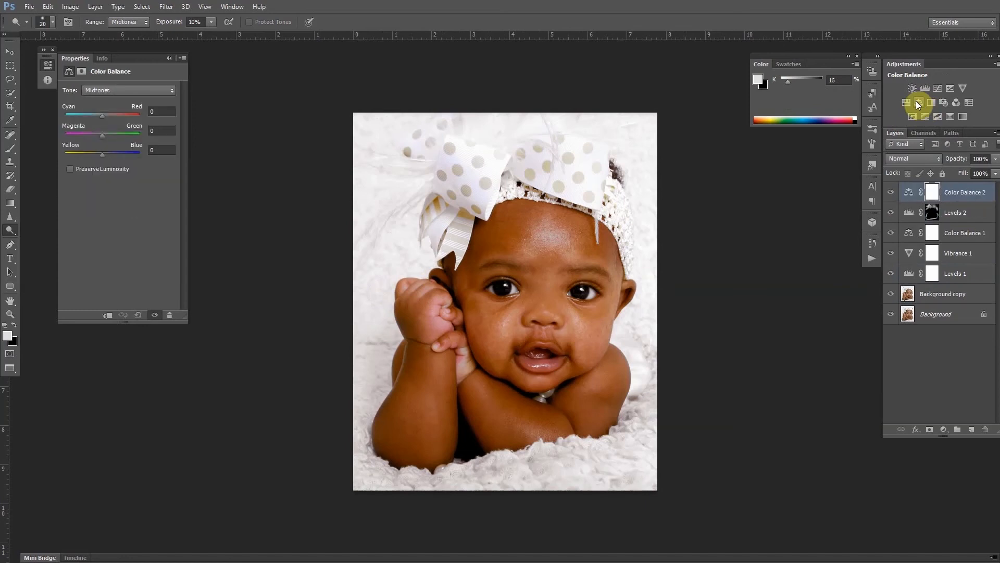
pyautogui.moveTo(99, 118); pyautogui.dragTo(99, 154)
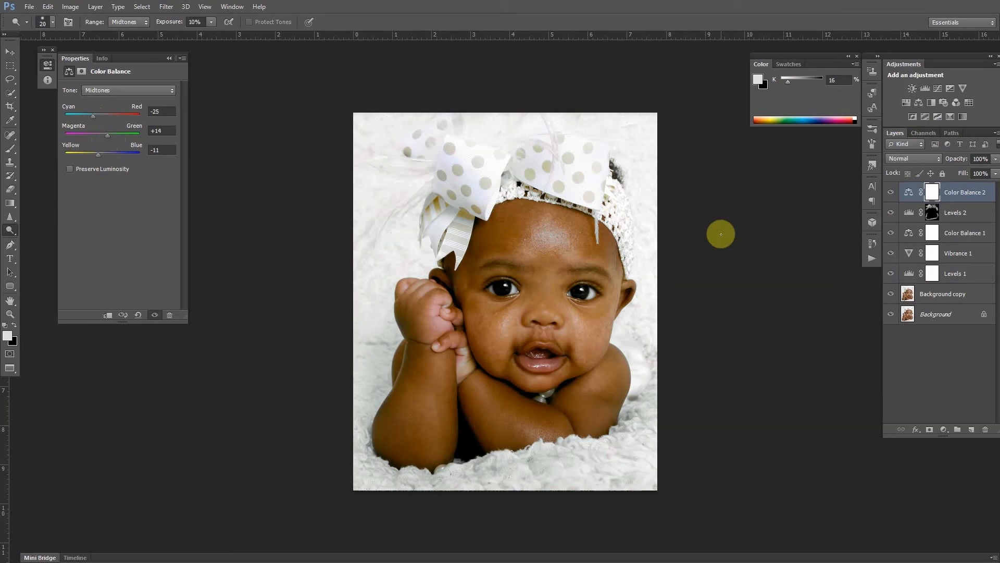
# Fill the Color Balance 2 mask with black and paint the effect back over the baby's face with a 90 px brush.
pyautogui.press('b')
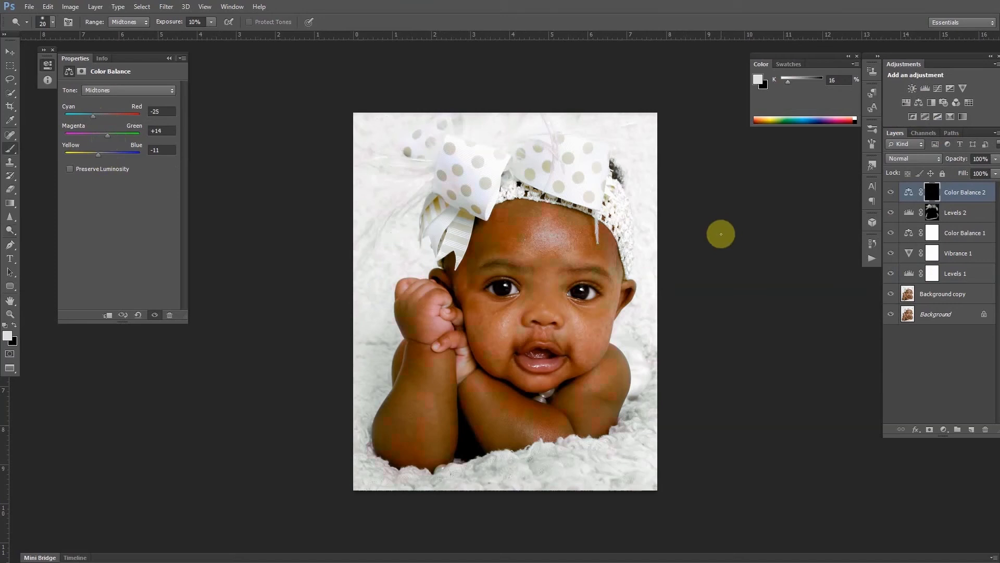
pyautogui.press('[')
pyautogui.press('[')
pyautogui.press('[')
pyautogui.press('[')
pyautogui.moveTo(531, 364)
pyautogui.mouseDown()
pyautogui.moveTo(553, 367)
pyautogui.moveTo(521, 358)
pyautogui.moveTo(544, 369)
pyautogui.moveTo(564, 357)
pyautogui.moveTo(422, 361)
pyautogui.moveTo(446, 299)
pyautogui.moveTo(434, 318)
pyautogui.moveTo(443, 324)
pyautogui.moveTo(432, 303)
pyautogui.moveTo(443, 295)
pyautogui.moveTo(431, 314)
pyautogui.moveTo(445, 330)
pyautogui.moveTo(436, 308)
pyautogui.moveTo(446, 294)
pyautogui.moveTo(435, 320)
pyautogui.moveTo(450, 330)
pyautogui.moveTo(439, 301)
pyautogui.moveTo(454, 293)
pyautogui.moveTo(443, 328)
pyautogui.moveTo(448, 293)
pyautogui.moveTo(437, 303)
pyautogui.moveTo(446, 329)
pyautogui.moveTo(442, 300)
pyautogui.moveTo(412, 283)
pyautogui.moveTo(399, 291)
pyautogui.moveTo(413, 281)
pyautogui.moveTo(404, 289)
pyautogui.moveTo(459, 318)
pyautogui.moveTo(445, 304)
pyautogui.moveTo(449, 331)
pyautogui.moveTo(429, 299)
pyautogui.moveTo(438, 336)
pyautogui.moveTo(433, 301)
pyautogui.moveTo(437, 320)
pyautogui.moveTo(450, 323)
pyautogui.moveTo(434, 292)
pyautogui.moveTo(480, 389)
pyautogui.moveTo(528, 391)
pyautogui.moveTo(630, 290)
pyautogui.moveTo(513, 231)
pyautogui.moveTo(494, 256)
pyautogui.moveTo(575, 233)
pyautogui.moveTo(507, 199)
pyautogui.moveTo(520, 230)
pyautogui.moveTo(495, 259)
pyautogui.moveTo(500, 247)
pyautogui.moveTo(573, 252)
pyautogui.moveTo(561, 268)
pyautogui.moveTo(560, 239)
pyautogui.moveTo(492, 253)
pyautogui.mouseUp()
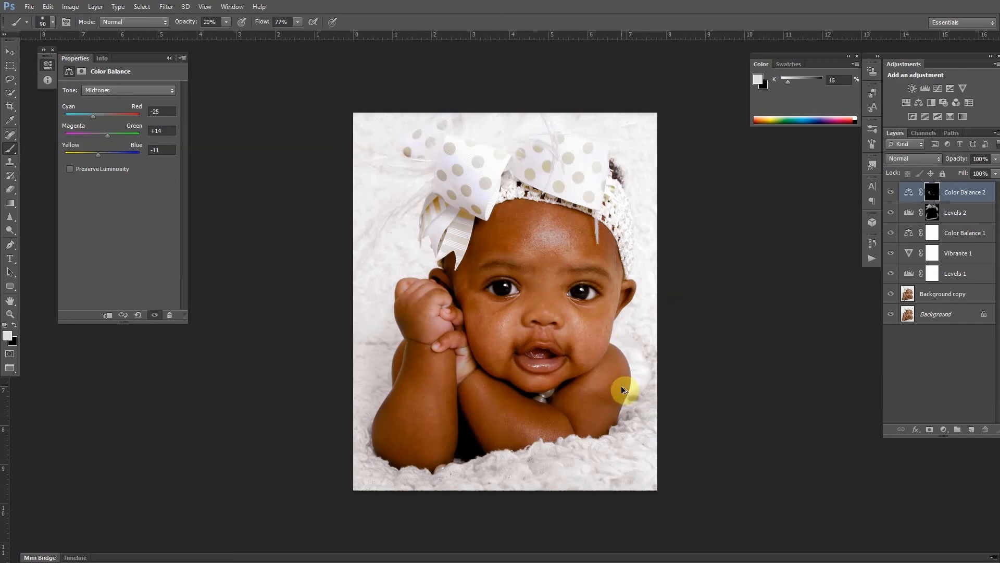
# Stamp all visible layers onto a new layer and apply a Gaussian Blur with a radius of about 20.9 pixels.
pyautogui.hotkey('ctrl', 'shift', 'alt', 'e')
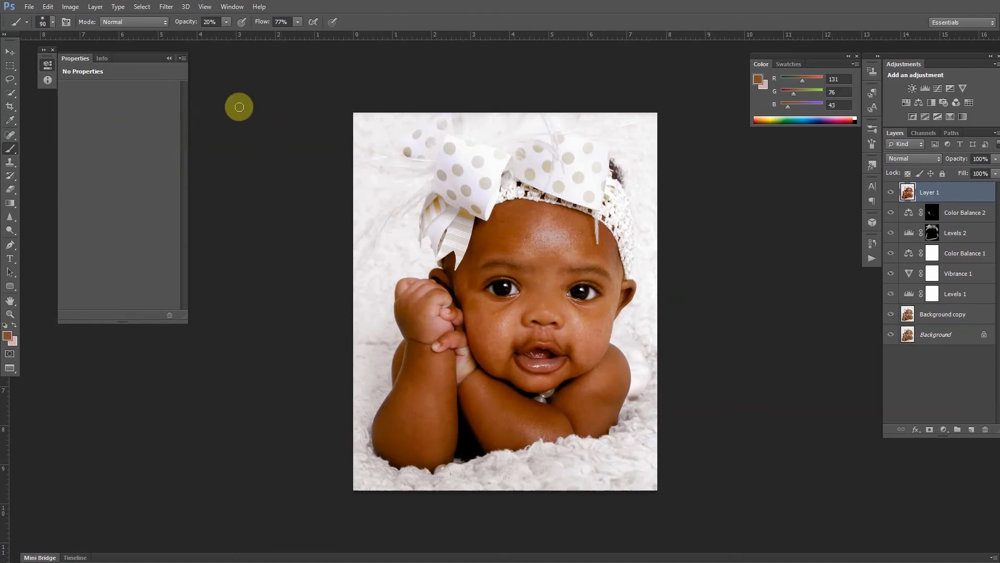
pyautogui.click(165, 7)
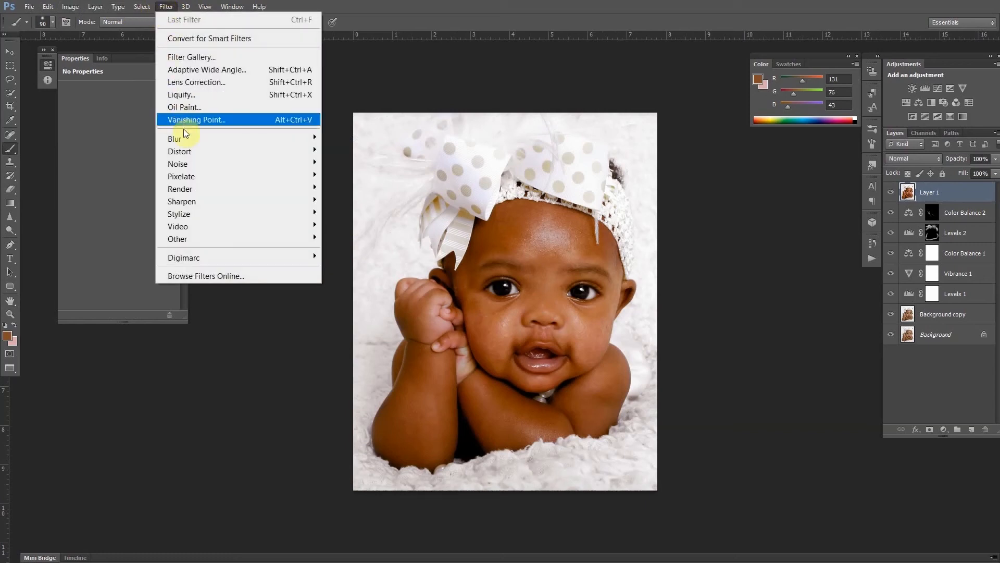
pyautogui.moveTo(196, 141)
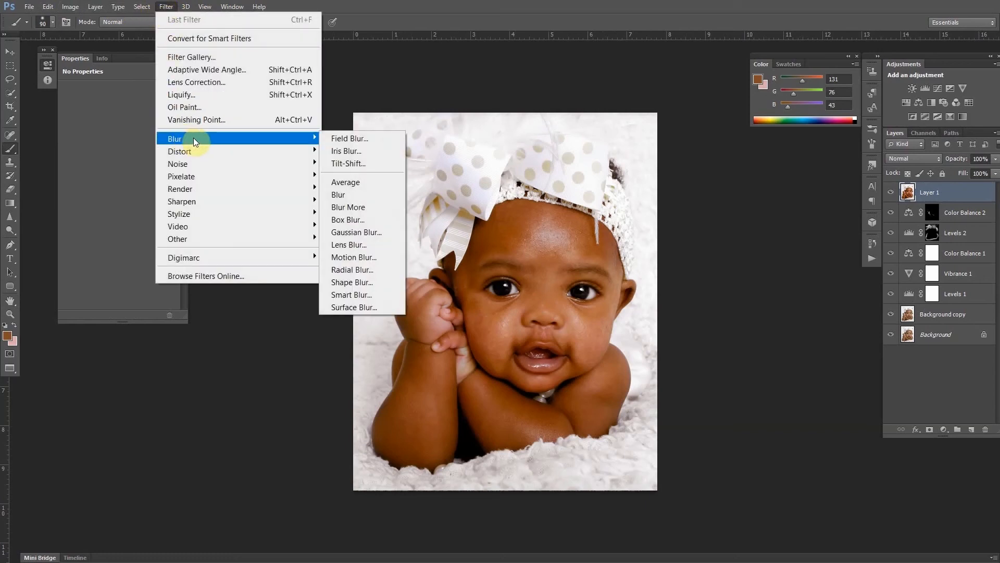
pyautogui.click(337, 232)
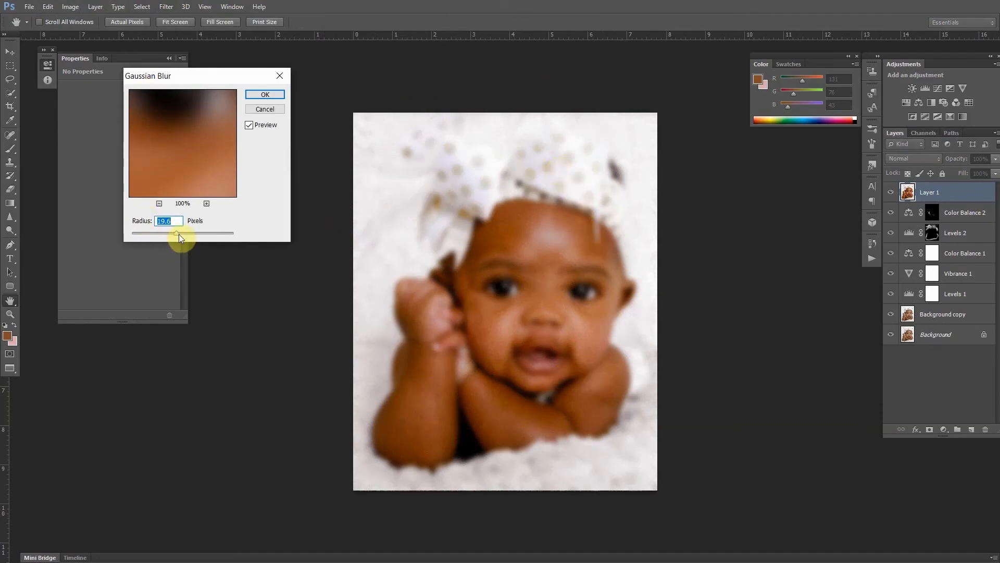
pyautogui.moveTo(142, 233)
pyautogui.mouseDown()
pyautogui.moveTo(118, 239)
pyautogui.moveTo(145, 233)
pyautogui.mouseUp()
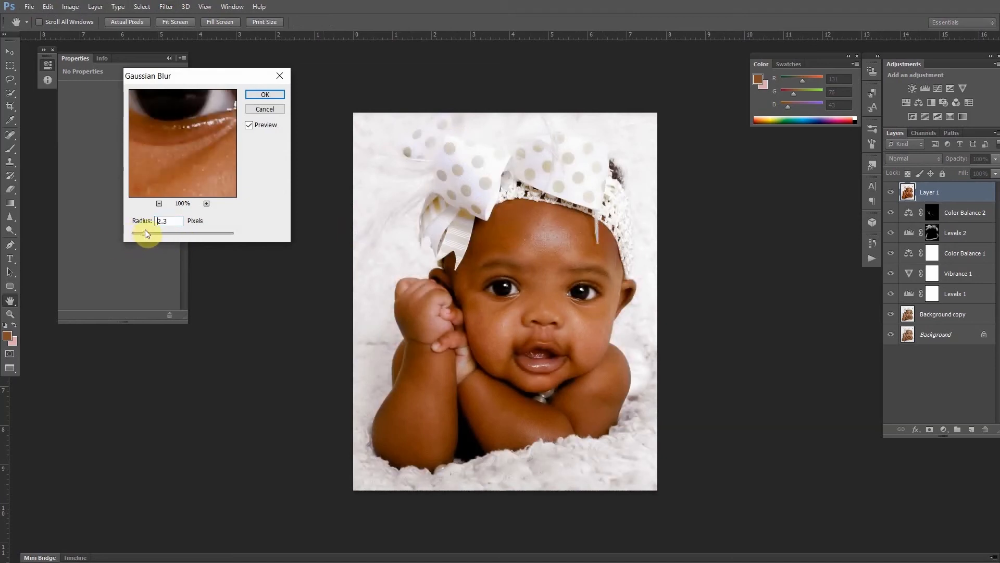
pyautogui.click(232, 233)
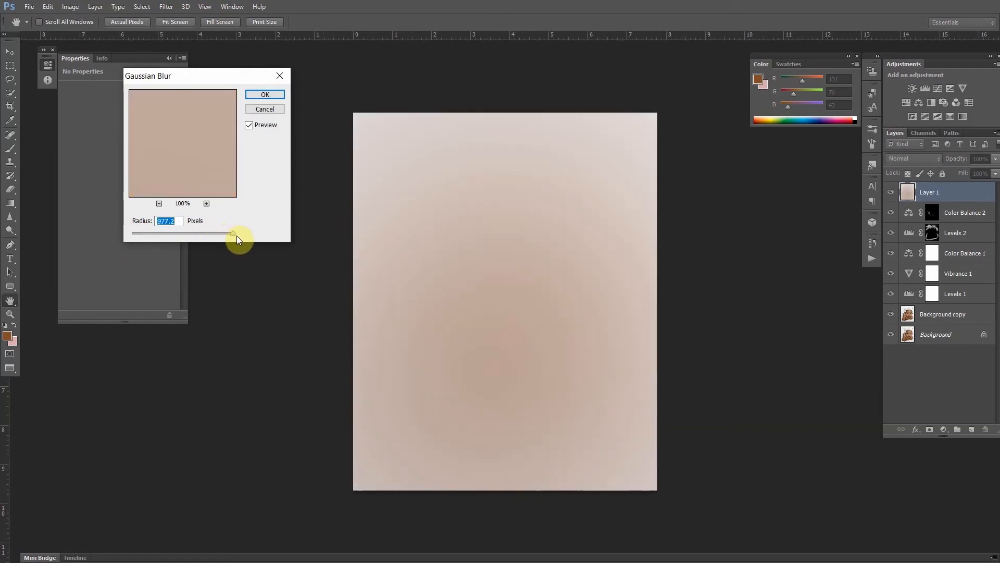
pyautogui.moveTo(234, 233); pyautogui.dragTo(177, 233)
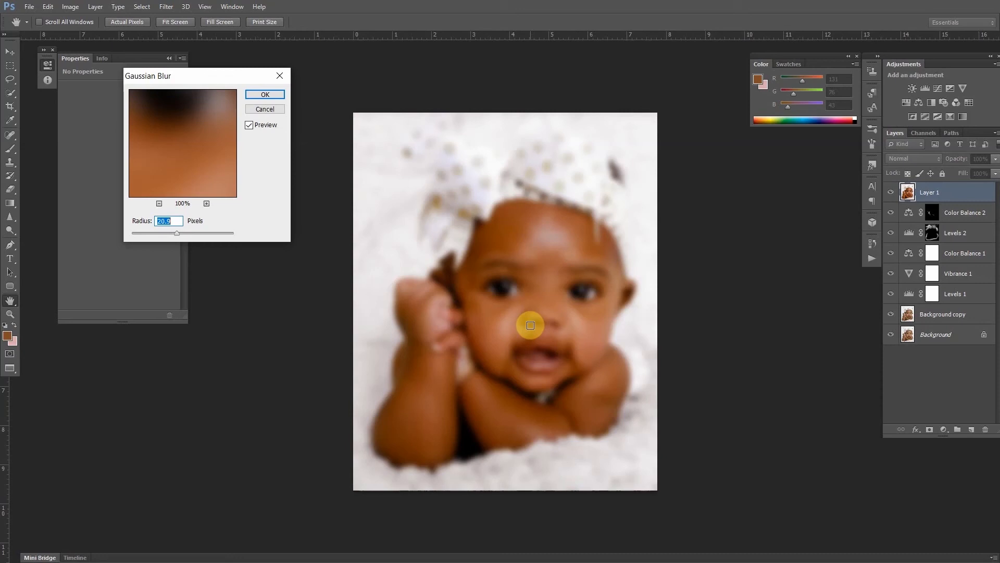
pyautogui.click(264, 95)
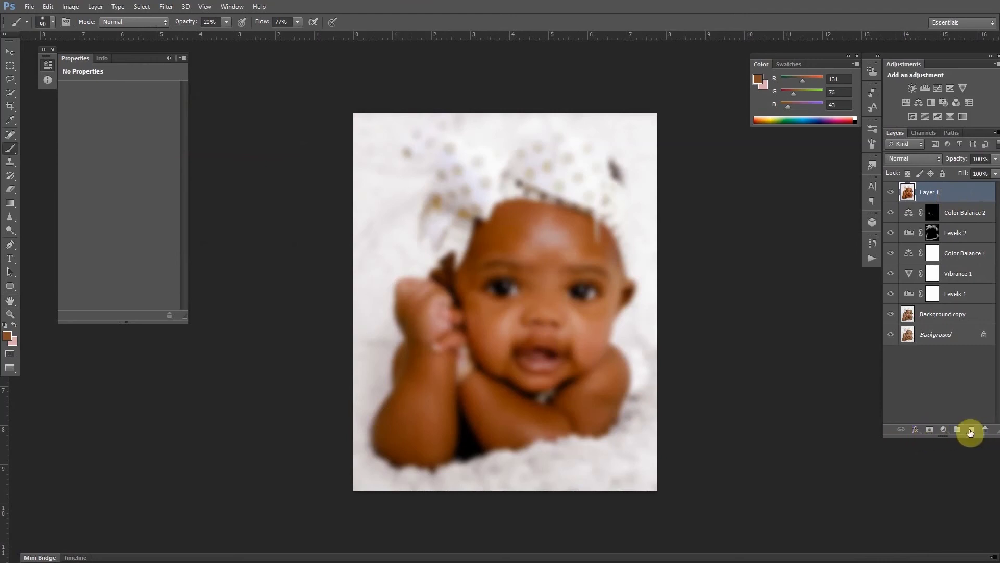
# Add an inverted black mask to the blurred layer and paint softening onto the forehead, cheeks and hand at 10% opacity.
pyautogui.click(930, 430)
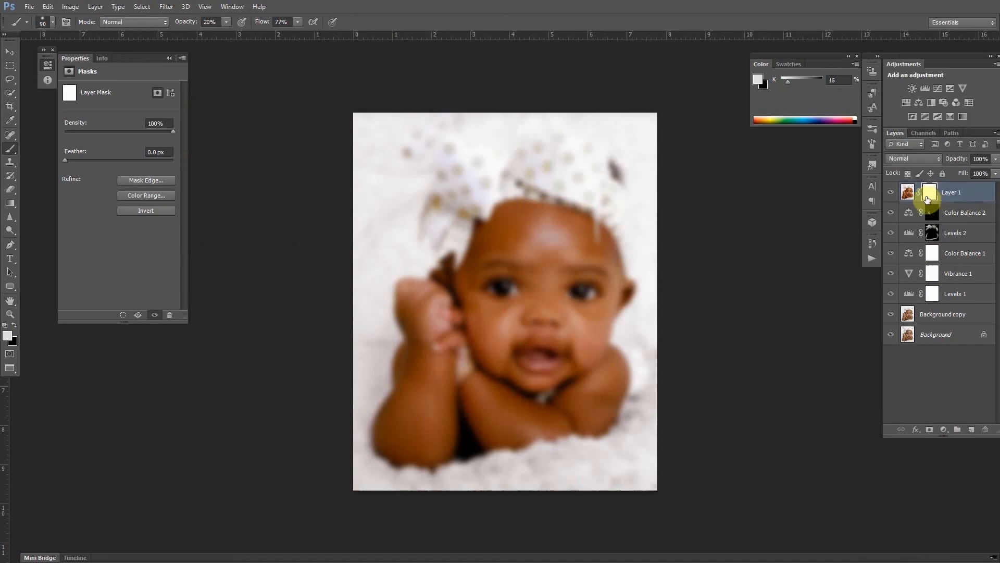
pyautogui.moveTo(932, 194); pyautogui.dragTo(932, 195)
pyautogui.hotkey('ctrl', 'i')
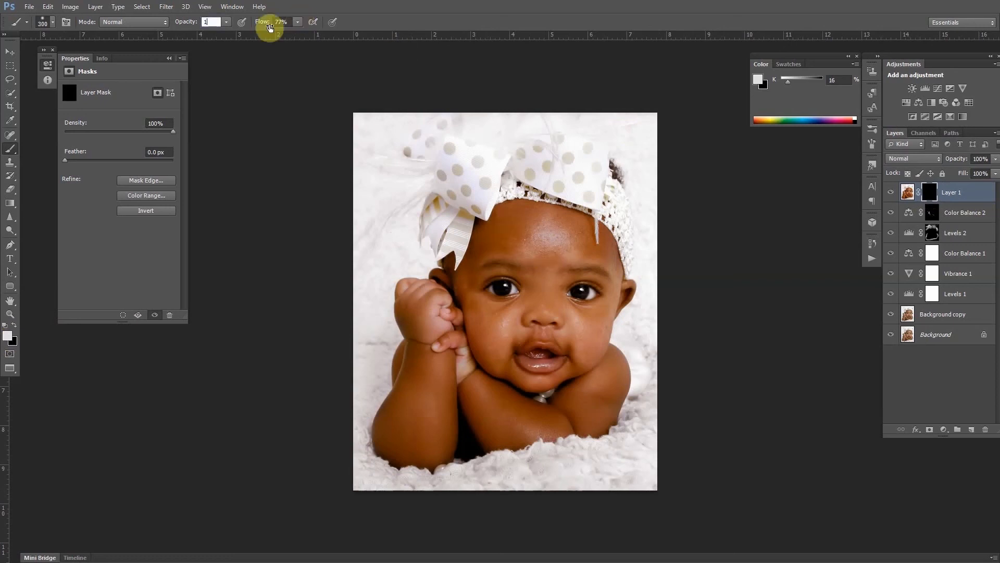
pyautogui.write('0')
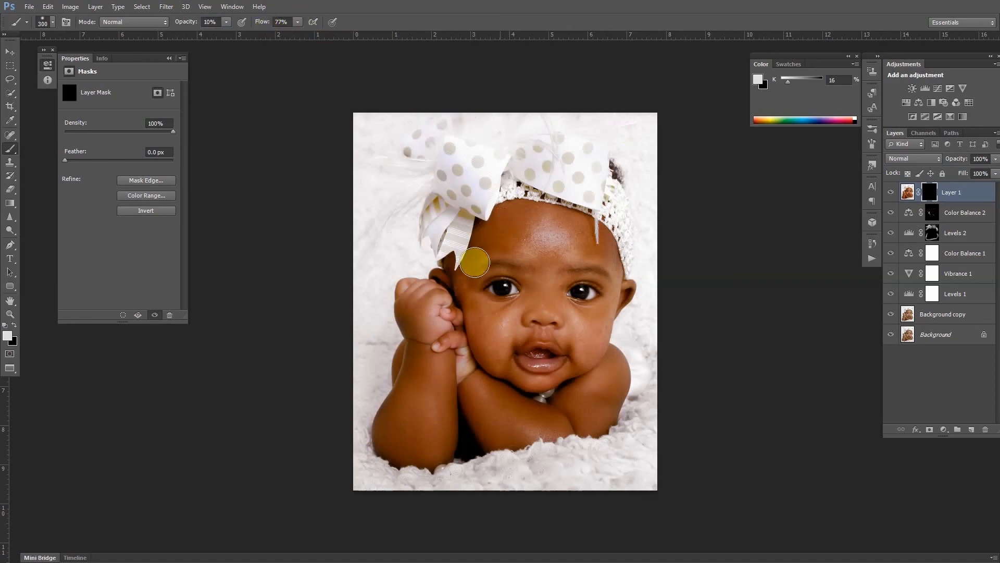
pyautogui.moveTo(512, 206)
pyautogui.mouseDown()
pyautogui.moveTo(589, 249)
pyautogui.moveTo(506, 239)
pyautogui.moveTo(519, 215)
pyautogui.moveTo(578, 228)
pyautogui.moveTo(495, 242)
pyautogui.moveTo(596, 249)
pyautogui.moveTo(520, 238)
pyautogui.moveTo(582, 233)
pyautogui.moveTo(569, 226)
pyautogui.moveTo(518, 231)
pyautogui.moveTo(576, 222)
pyautogui.moveTo(493, 226)
pyautogui.moveTo(545, 221)
pyautogui.moveTo(598, 248)
pyautogui.moveTo(566, 227)
pyautogui.moveTo(583, 234)
pyautogui.moveTo(584, 249)
pyautogui.moveTo(598, 245)
pyautogui.moveTo(619, 276)
pyautogui.moveTo(598, 340)
pyautogui.moveTo(572, 318)
pyautogui.moveTo(594, 346)
pyautogui.moveTo(599, 319)
pyautogui.moveTo(580, 313)
pyautogui.moveTo(584, 338)
pyautogui.moveTo(595, 317)
pyautogui.moveTo(570, 314)
pyautogui.moveTo(593, 320)
pyautogui.moveTo(606, 310)
pyautogui.moveTo(562, 310)
pyautogui.moveTo(542, 276)
pyautogui.moveTo(539, 299)
pyautogui.moveTo(541, 270)
pyautogui.moveTo(512, 255)
pyautogui.moveTo(473, 272)
pyautogui.moveTo(543, 270)
pyautogui.moveTo(531, 311)
pyautogui.moveTo(477, 306)
pyautogui.moveTo(504, 350)
pyautogui.moveTo(479, 291)
pyautogui.moveTo(475, 318)
pyautogui.moveTo(489, 331)
pyautogui.moveTo(548, 310)
pyautogui.moveTo(568, 331)
pyautogui.moveTo(505, 338)
pyautogui.moveTo(573, 333)
pyautogui.moveTo(525, 322)
pyautogui.moveTo(576, 335)
pyautogui.moveTo(516, 319)
pyautogui.moveTo(570, 337)
pyautogui.moveTo(574, 358)
pyautogui.moveTo(590, 342)
pyautogui.moveTo(529, 373)
pyautogui.moveTo(489, 350)
pyautogui.moveTo(584, 347)
pyautogui.moveTo(504, 339)
pyautogui.moveTo(540, 330)
pyautogui.moveTo(506, 357)
pyautogui.mouseUp()
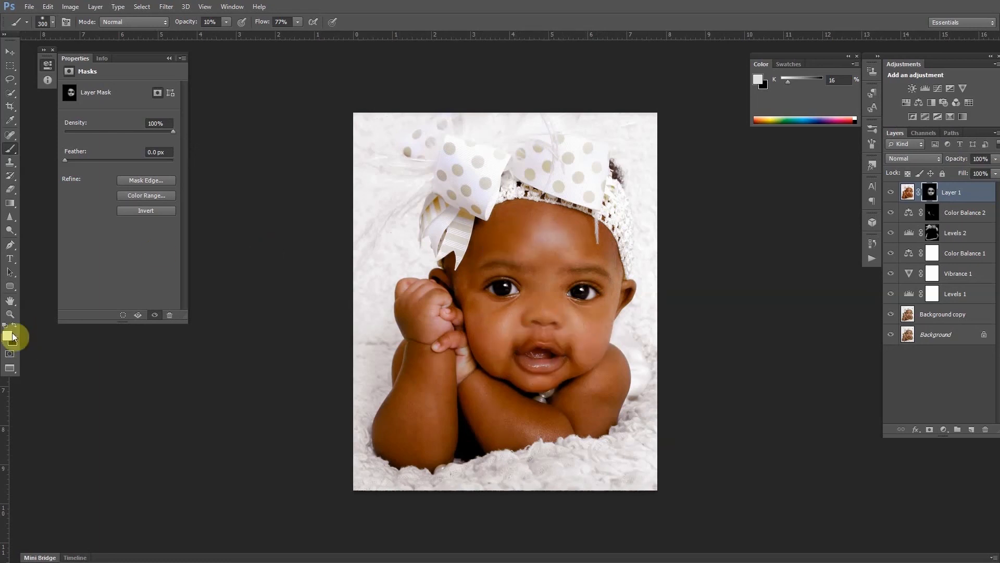
pyautogui.moveTo(475, 284)
pyautogui.mouseDown()
pyautogui.moveTo(454, 290)
pyautogui.moveTo(449, 268)
pyautogui.moveTo(497, 346)
pyautogui.moveTo(510, 340)
pyautogui.moveTo(518, 312)
pyautogui.moveTo(507, 317)
pyautogui.moveTo(495, 339)
pyautogui.moveTo(547, 319)
pyautogui.mouseUp()
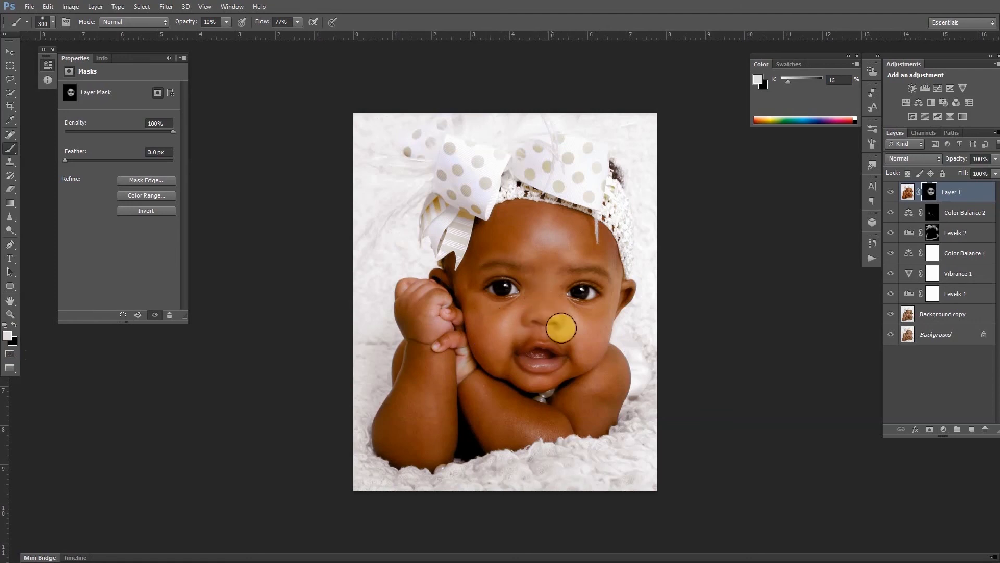
pyautogui.moveTo(411, 297)
pyautogui.mouseDown()
pyautogui.moveTo(422, 302)
pyautogui.moveTo(417, 334)
pyautogui.moveTo(407, 299)
pyautogui.moveTo(431, 331)
pyautogui.moveTo(425, 343)
pyautogui.mouseUp()
pyautogui.moveTo(409, 401)
pyautogui.mouseDown()
pyautogui.moveTo(422, 442)
pyautogui.moveTo(451, 429)
pyautogui.moveTo(432, 329)
pyautogui.moveTo(412, 410)
pyautogui.moveTo(383, 437)
pyautogui.moveTo(421, 445)
pyautogui.moveTo(392, 444)
pyautogui.moveTo(434, 428)
pyautogui.moveTo(441, 372)
pyautogui.moveTo(411, 438)
pyautogui.moveTo(454, 382)
pyautogui.moveTo(498, 421)
pyautogui.moveTo(466, 402)
pyautogui.moveTo(471, 382)
pyautogui.moveTo(526, 426)
pyautogui.moveTo(479, 393)
pyautogui.moveTo(565, 429)
pyautogui.moveTo(510, 421)
pyautogui.moveTo(502, 403)
pyautogui.moveTo(575, 422)
pyautogui.moveTo(468, 379)
pyautogui.moveTo(564, 434)
pyautogui.moveTo(503, 418)
pyautogui.moveTo(481, 391)
pyautogui.moveTo(564, 429)
pyautogui.moveTo(477, 394)
pyautogui.moveTo(537, 428)
pyautogui.moveTo(547, 429)
pyautogui.moveTo(476, 384)
pyautogui.moveTo(497, 424)
pyautogui.moveTo(484, 401)
pyautogui.moveTo(546, 429)
pyautogui.moveTo(506, 419)
pyautogui.moveTo(613, 403)
pyautogui.moveTo(590, 420)
pyautogui.moveTo(611, 363)
pyautogui.moveTo(572, 412)
pyautogui.moveTo(601, 384)
pyautogui.moveTo(602, 395)
pyautogui.moveTo(567, 409)
pyautogui.moveTo(615, 371)
pyautogui.moveTo(594, 420)
pyautogui.moveTo(610, 383)
pyautogui.moveTo(606, 365)
pyautogui.moveTo(552, 420)
pyautogui.moveTo(596, 380)
pyautogui.moveTo(605, 387)
pyautogui.moveTo(555, 425)
pyautogui.moveTo(599, 398)
pyautogui.moveTo(614, 369)
pyautogui.moveTo(553, 428)
pyautogui.moveTo(494, 390)
pyautogui.moveTo(541, 431)
pyautogui.moveTo(492, 367)
pyautogui.moveTo(463, 360)
pyautogui.moveTo(476, 381)
pyautogui.moveTo(433, 351)
pyautogui.moveTo(417, 319)
pyautogui.moveTo(424, 391)
pyautogui.moveTo(413, 317)
pyautogui.moveTo(424, 339)
pyautogui.moveTo(424, 424)
pyautogui.moveTo(580, 212)
pyautogui.moveTo(497, 246)
pyautogui.mouseUp()
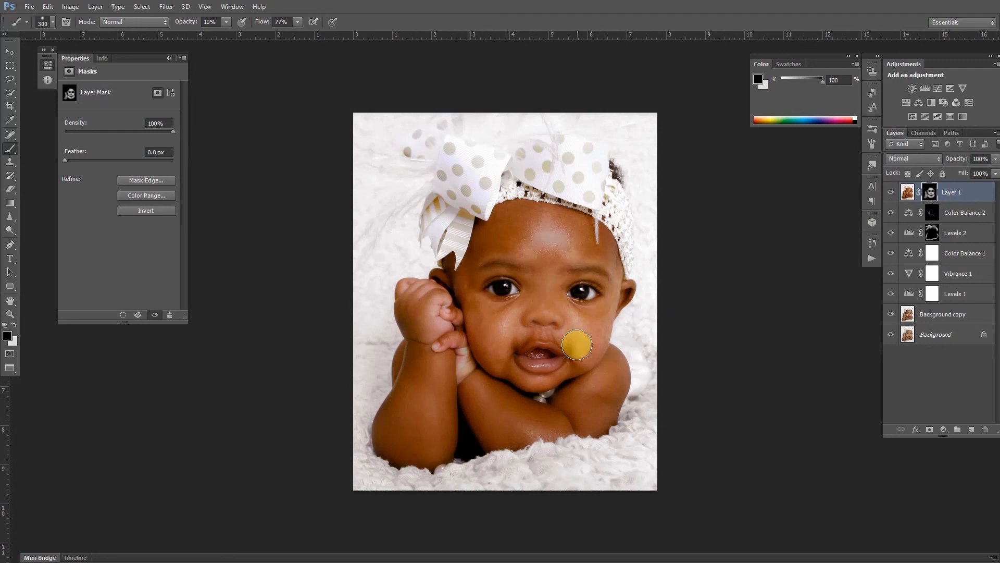
# Shrink the brush to 70 px and toggle the blurred layer's visibility to compare the skin softening.
pyautogui.press('[')
pyautogui.press('[')
pyautogui.press('[')
pyautogui.press('[')
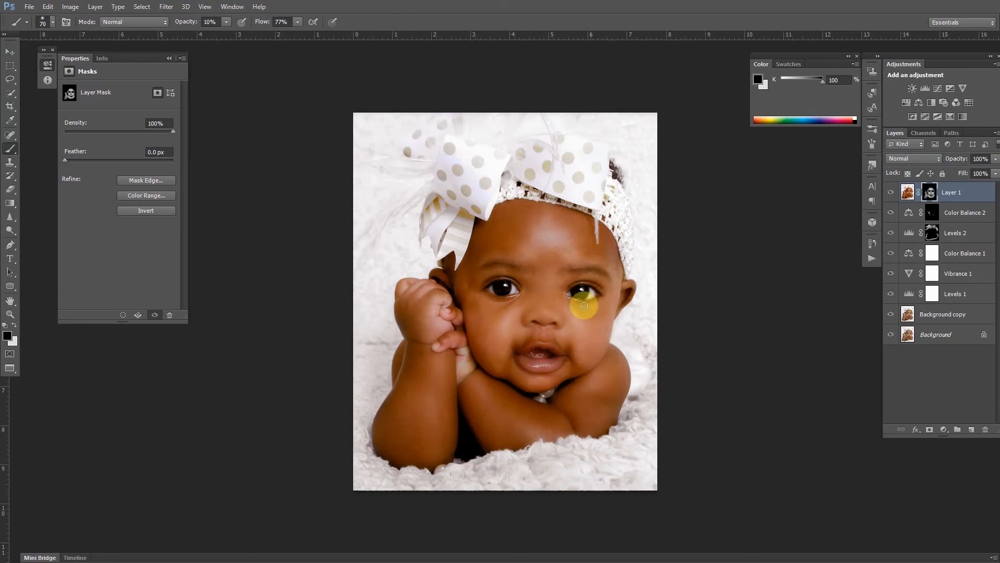
pyautogui.click(889, 193)
pyautogui.click(890, 193)
pyautogui.click(892, 193)
pyautogui.click(892, 194)
pyautogui.click(894, 193)
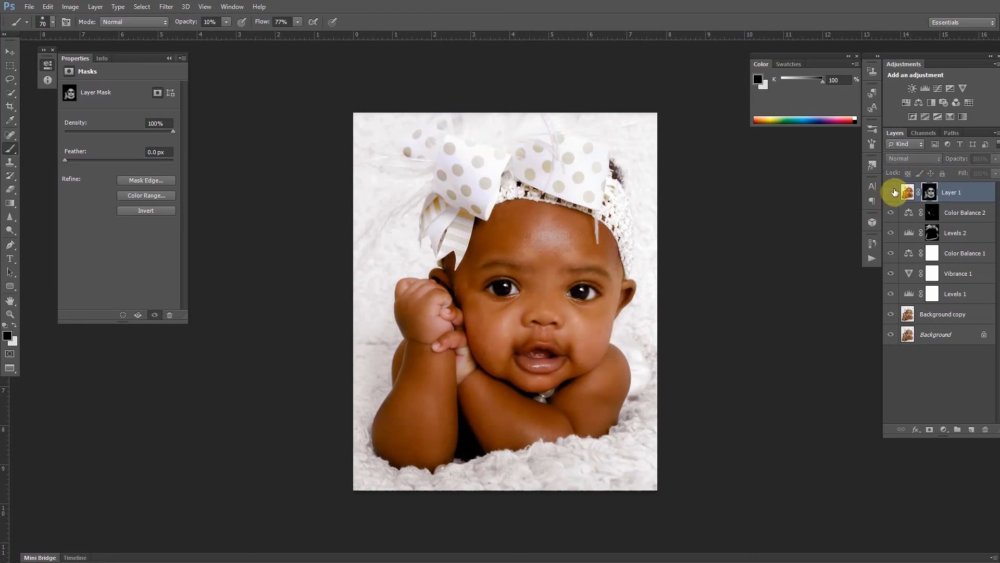
# Reselect the blurred layer's pixels and dodge the shadow under the baby's chin with a midtone Dodge tool at 10% exposure.
pyautogui.click(894, 193)
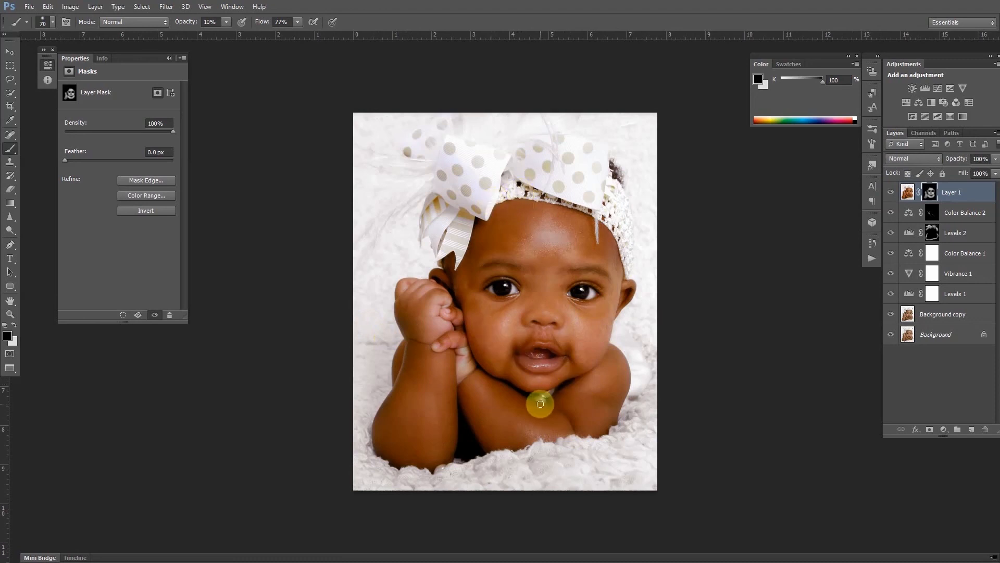
pyautogui.click(908, 192)
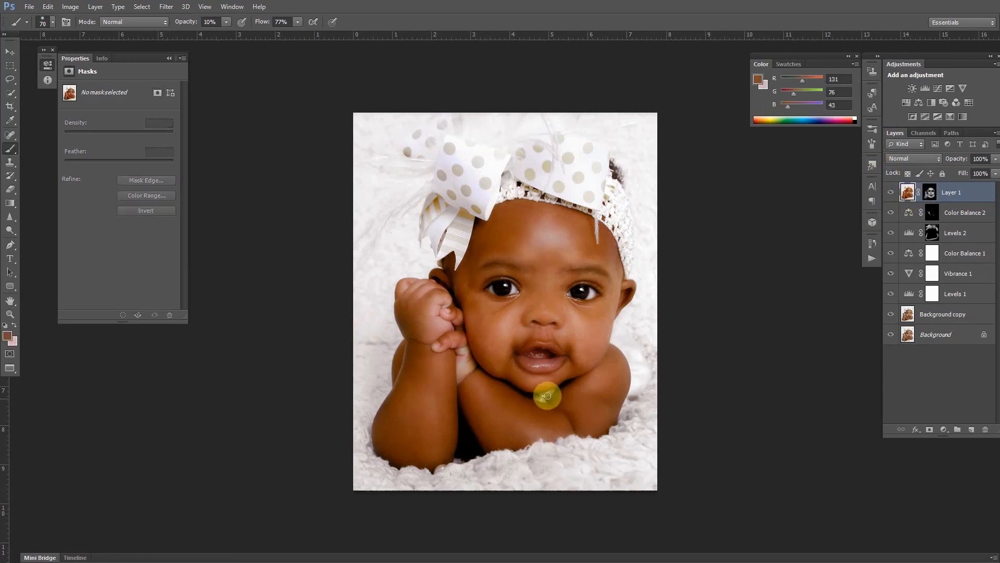
pyautogui.click(9, 233)
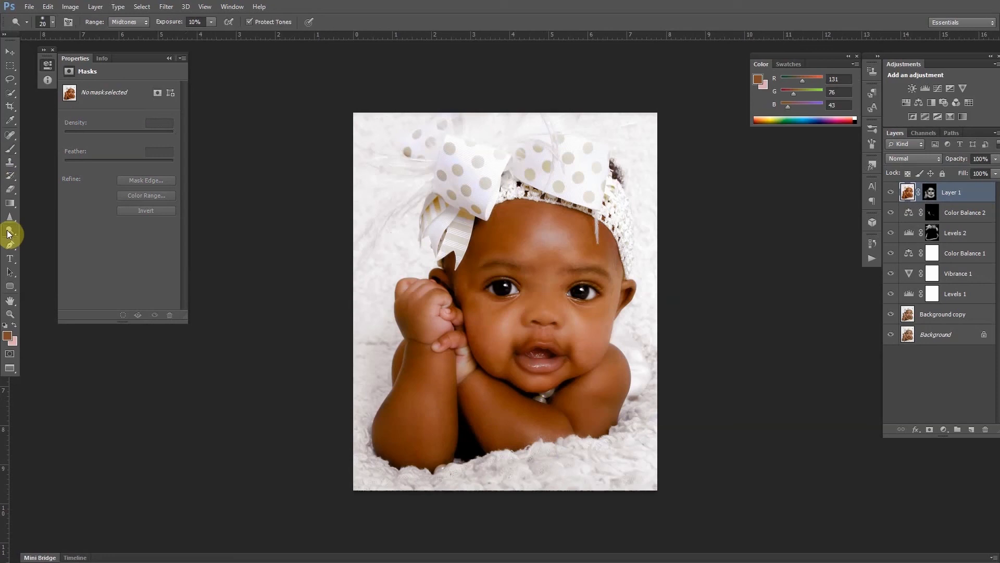
pyautogui.press(']')
pyautogui.press(']')
pyautogui.moveTo(535, 399); pyautogui.dragTo(551, 396)
# Sharpen both of the baby's eyes with the Sharpen tool at 50% strength and a 175 px brush.
pyautogui.click(10, 217)
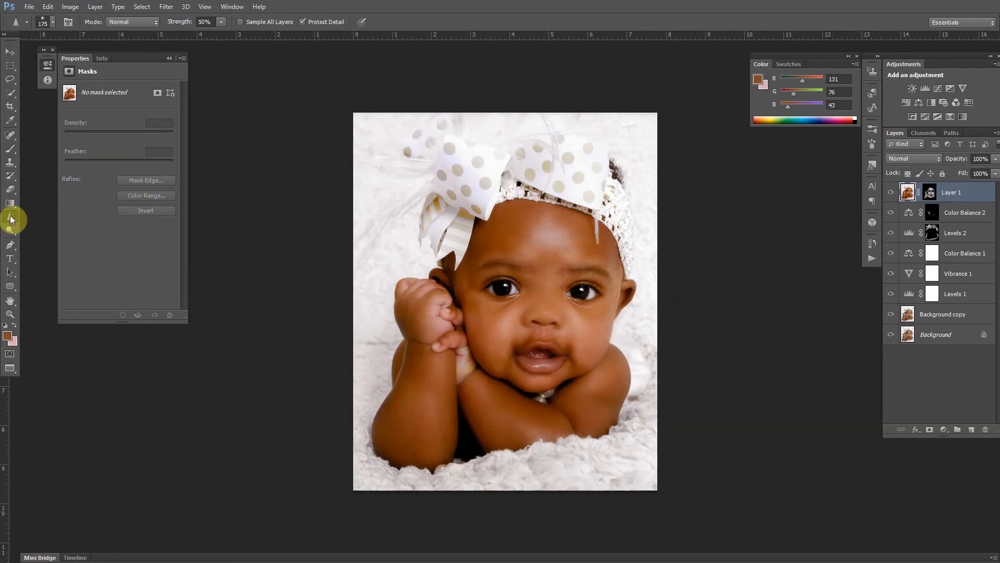
pyautogui.moveTo(506, 288); pyautogui.dragTo(503, 289)
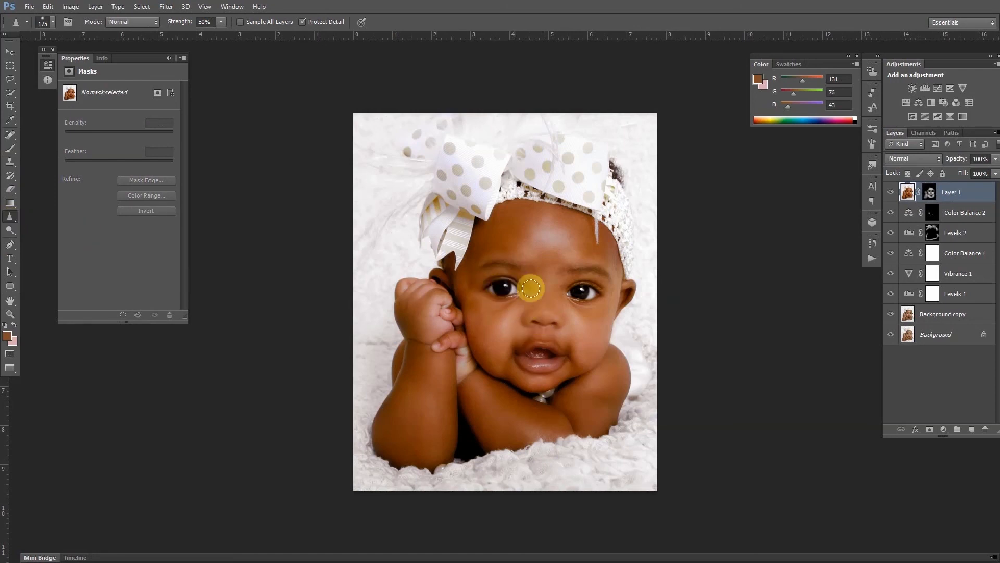
pyautogui.moveTo(577, 295)
pyautogui.mouseDown()
pyautogui.moveTo(593, 293)
pyautogui.moveTo(578, 293)
pyautogui.mouseUp()
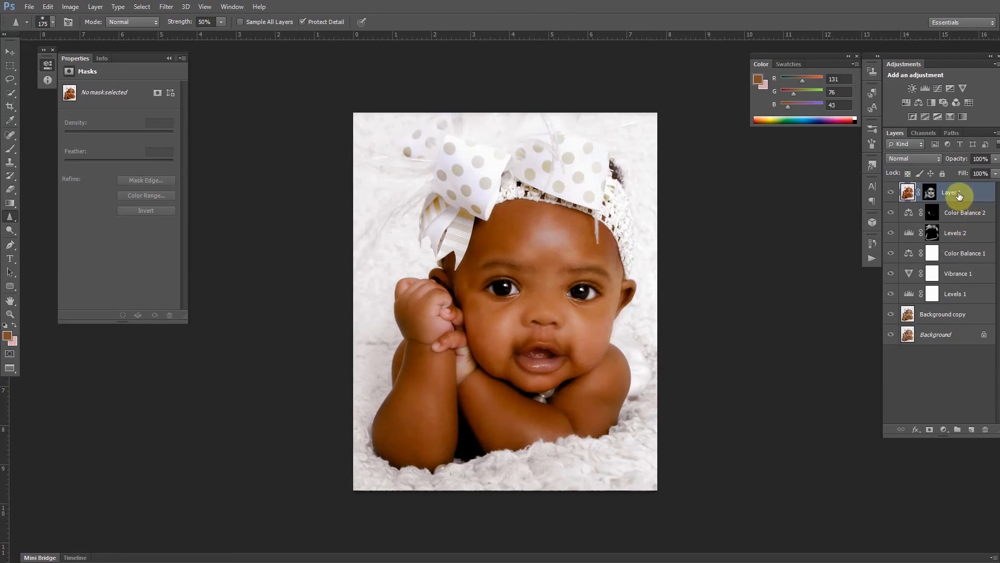
# Stamp all visible layers onto a new layer, hide every layer below except Background, and toggle the stamp to compare before and after.
pyautogui.hotkey('ctrl', 'shift', 'alt', 'e')
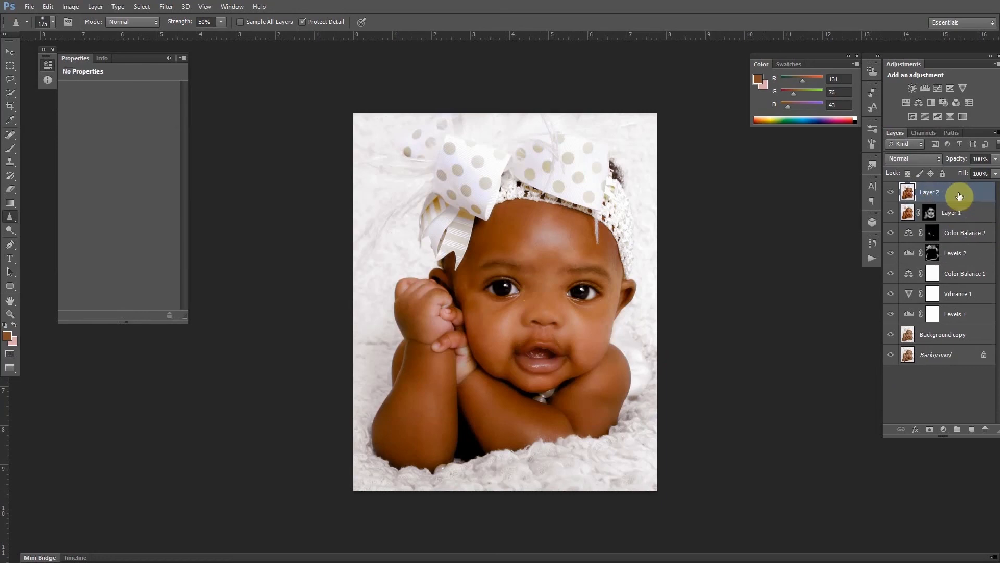
pyautogui.click(891, 213)
pyautogui.click(891, 233)
pyautogui.click(891, 253)
pyautogui.click(891, 274)
pyautogui.click(891, 294)
pyautogui.click(891, 314)
pyautogui.click(891, 334)
pyautogui.click(891, 194)
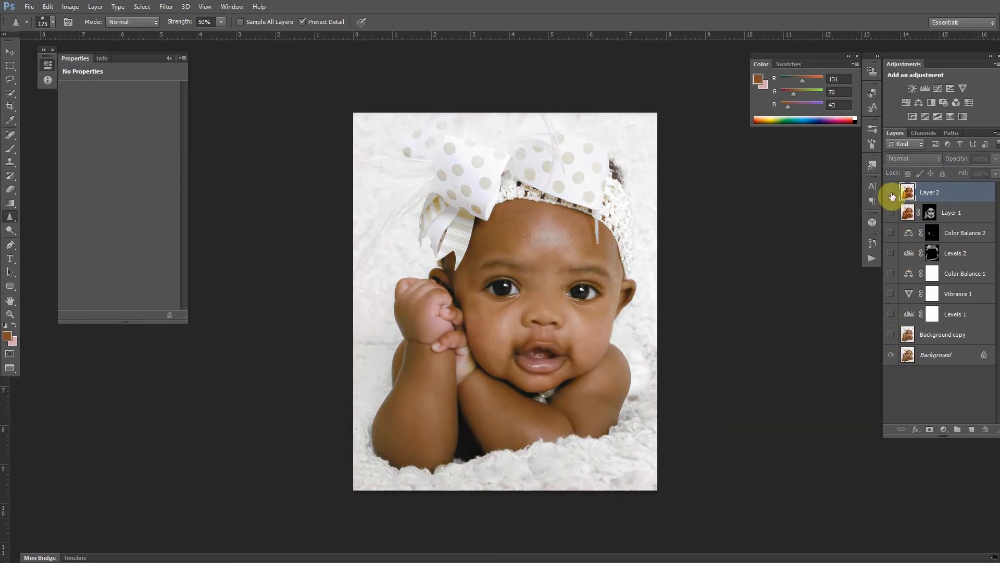
pyautogui.click(890, 194)
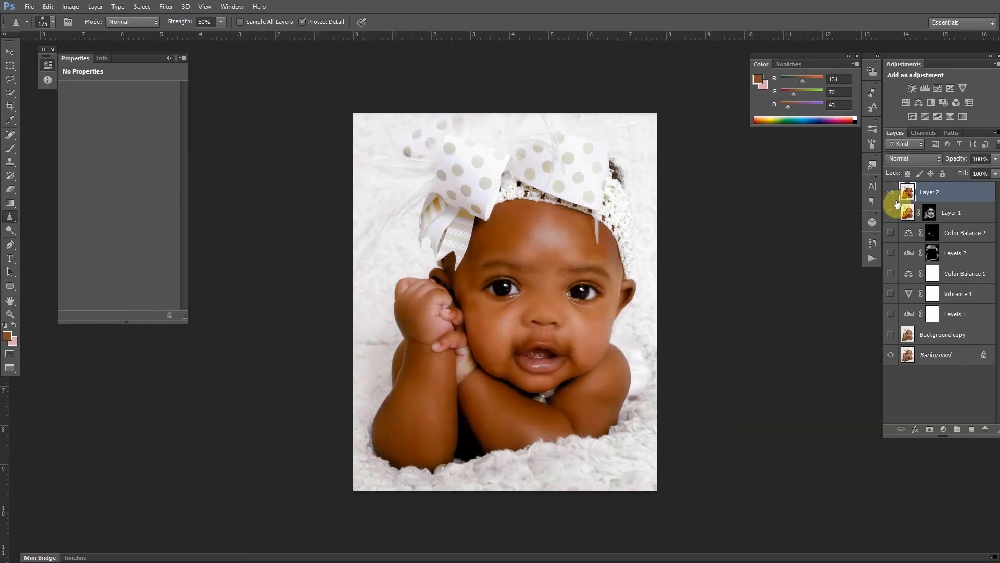